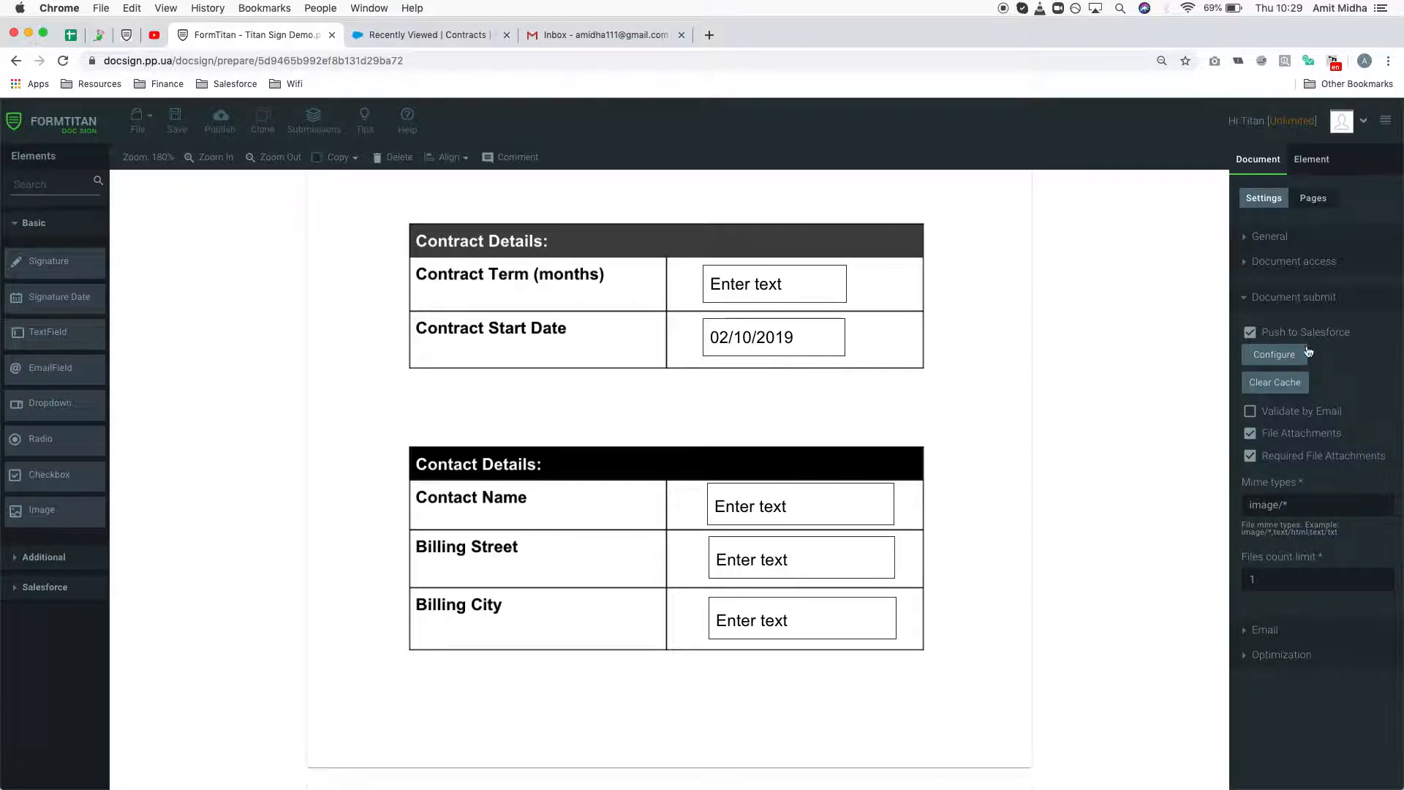
In the Contract push mapping, map Billing Street to the Billing Street document value and Contract Start Date to Contract Start Date
{"action": "left_click", "coordinate": [1277, 354]}
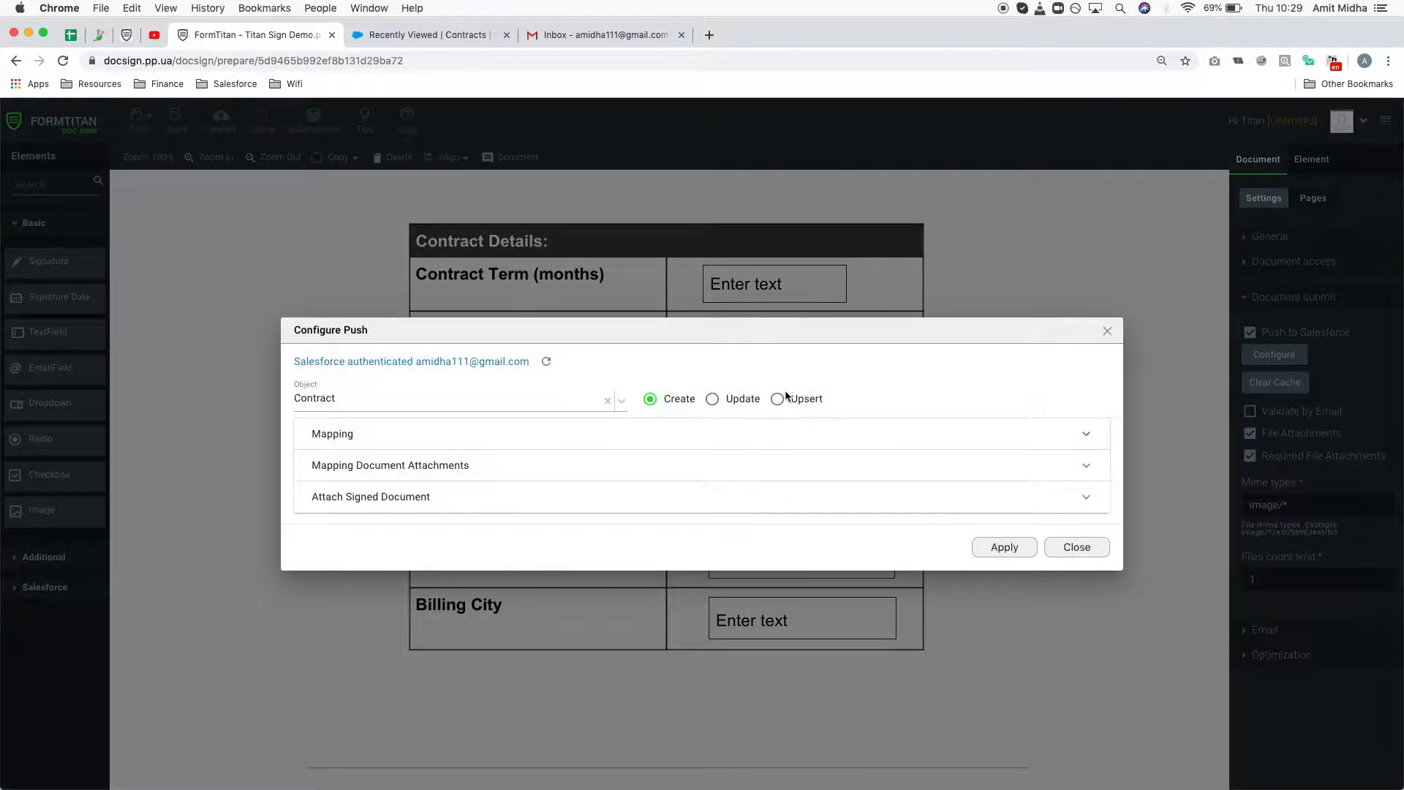
{"action": "left_click", "coordinate": [349, 432]}
{"action": "scroll", "coordinate": [724, 366], "scroll_direction": "down", "scroll_amount": 3}
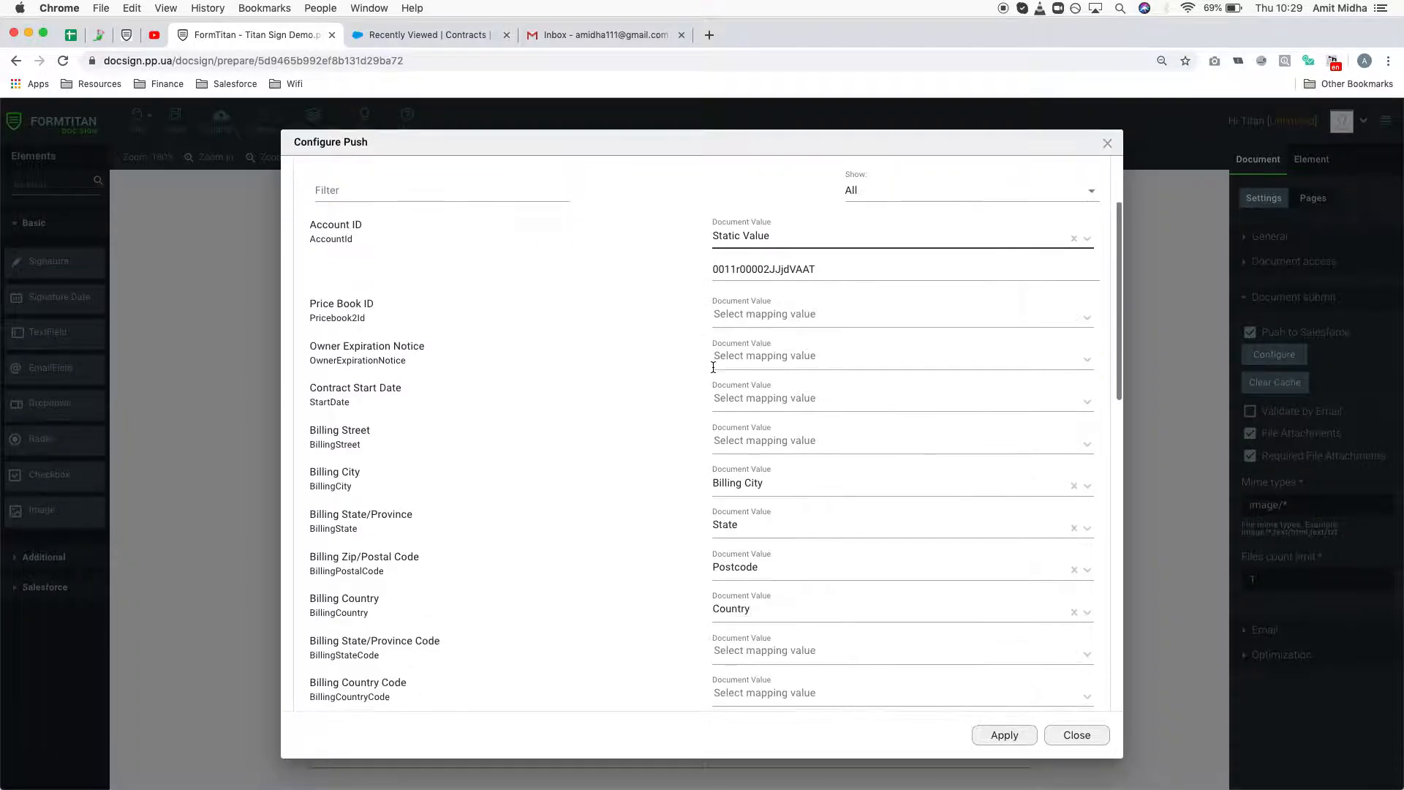
{"action": "left_click", "coordinate": [761, 439]}
{"action": "type", "text": "bill"}
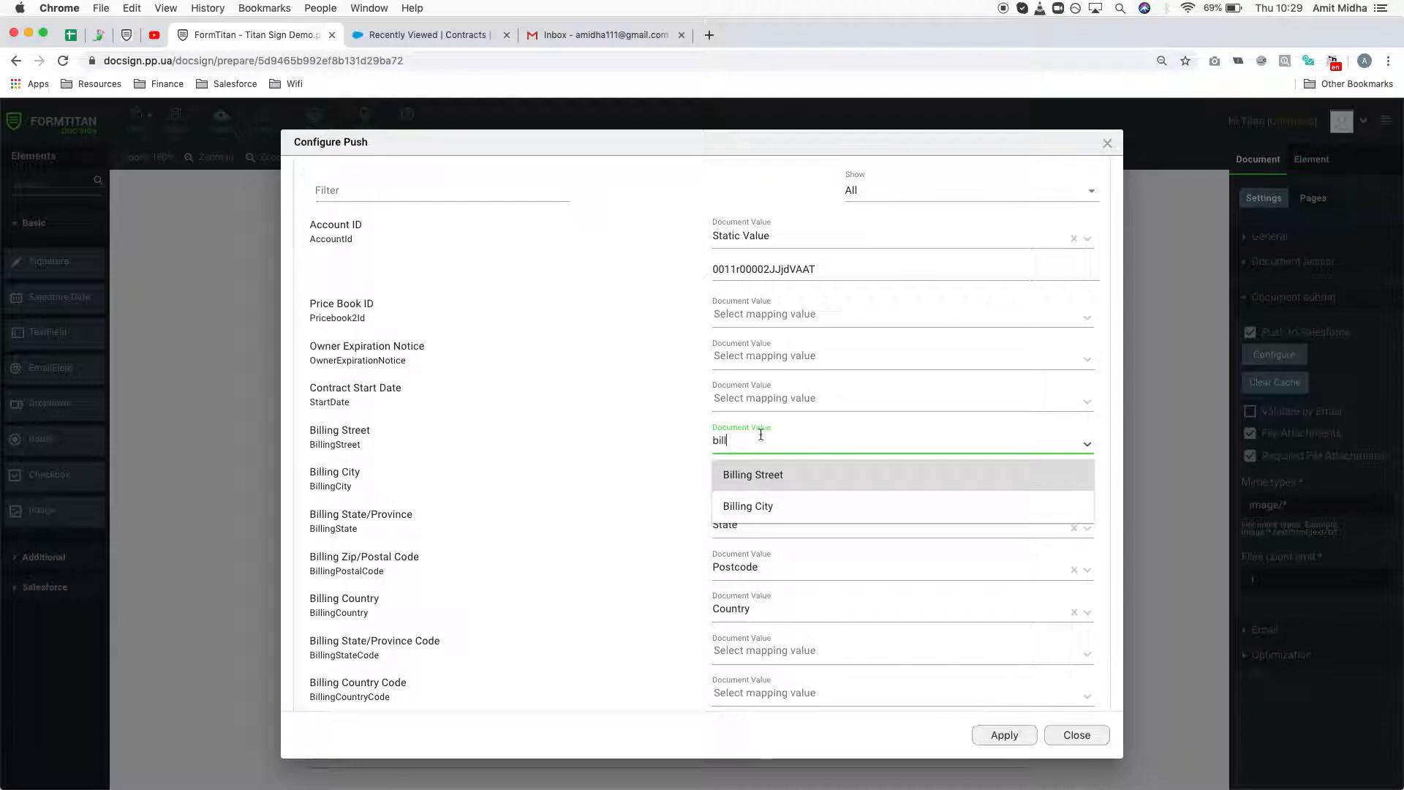
{"action": "left_click", "coordinate": [764, 477]}
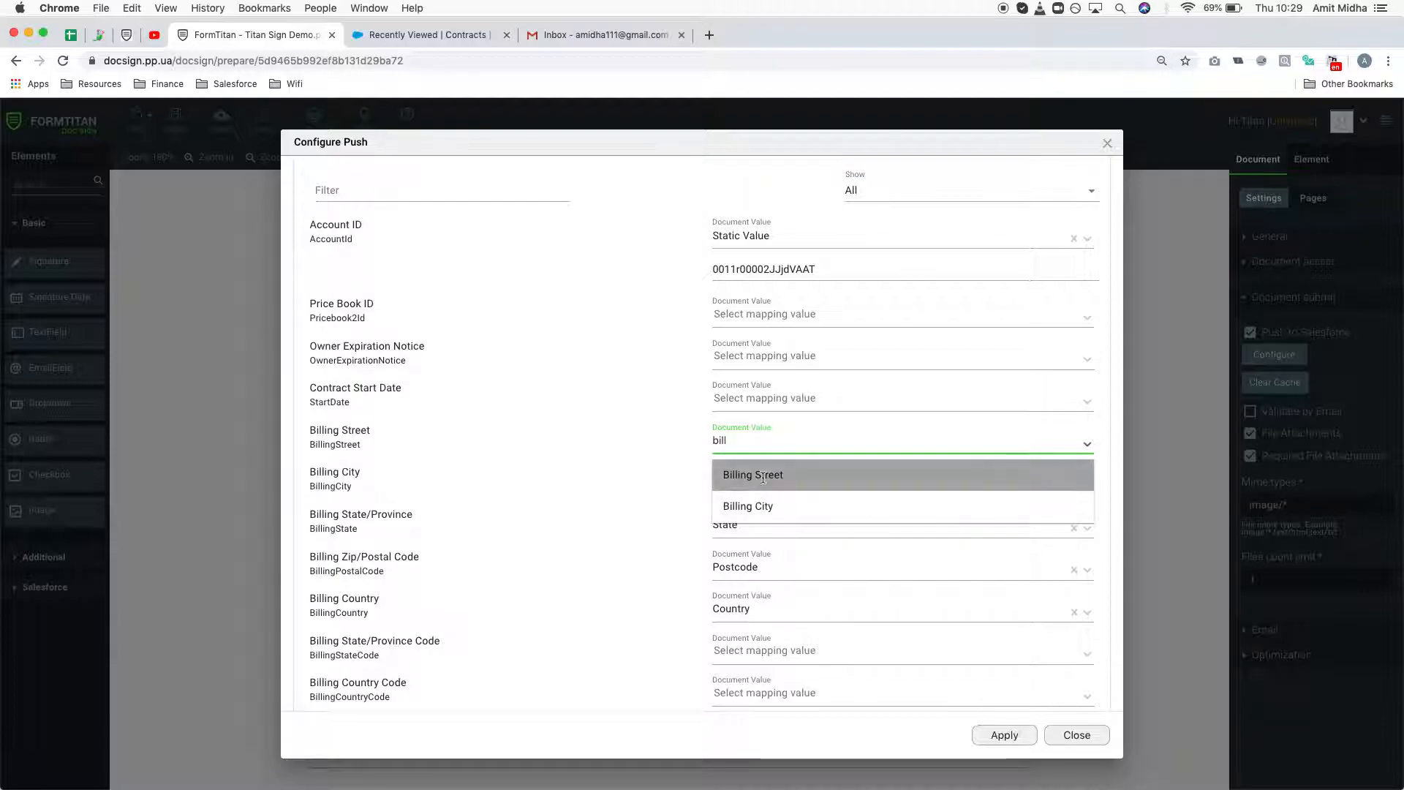
{"action": "left_click", "coordinate": [780, 401]}
{"action": "left_click", "coordinate": [775, 433]}
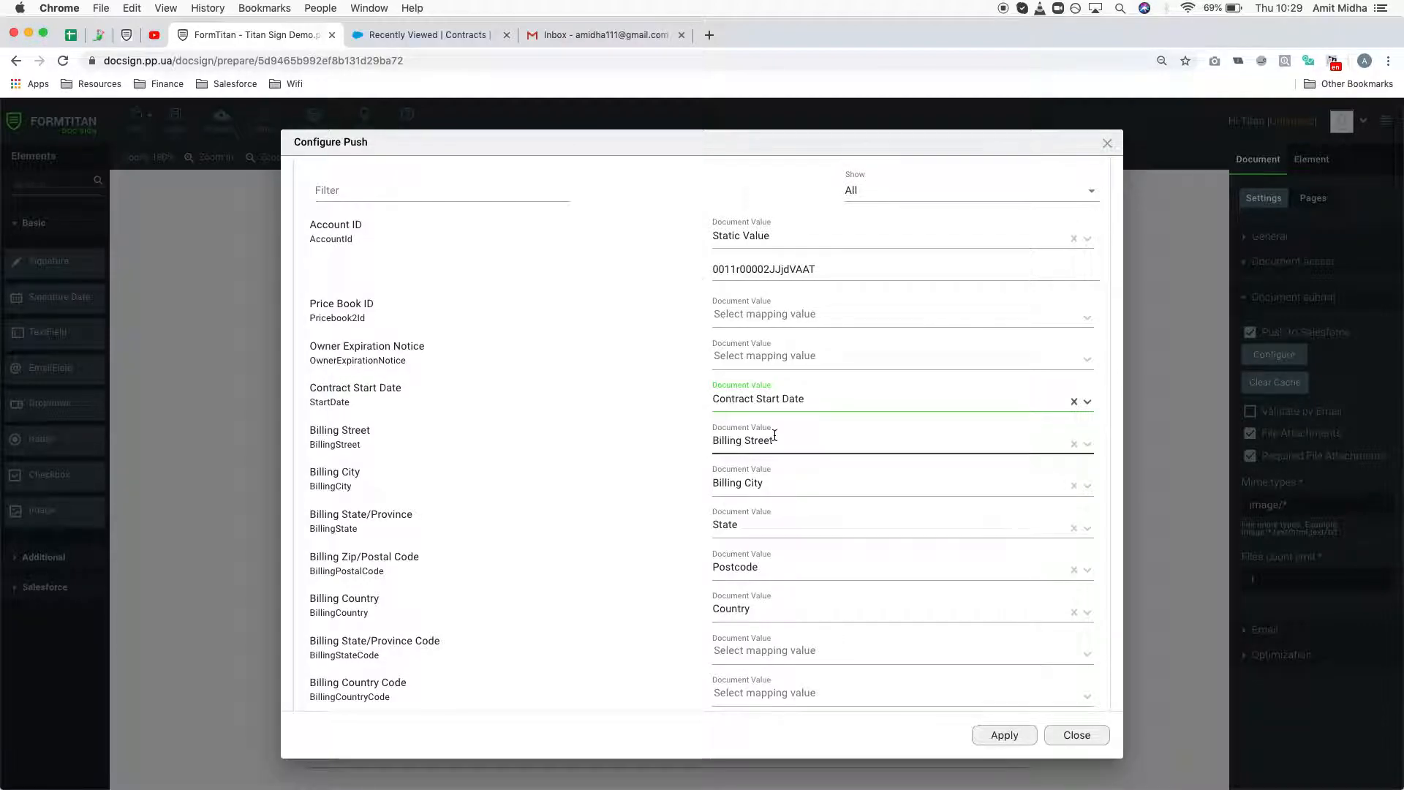
Map the Contract's Contact Name field to the Contact Name document value and apply the push configuration
{"action": "scroll", "coordinate": [770, 437], "scroll_direction": "down", "scroll_amount": 3}
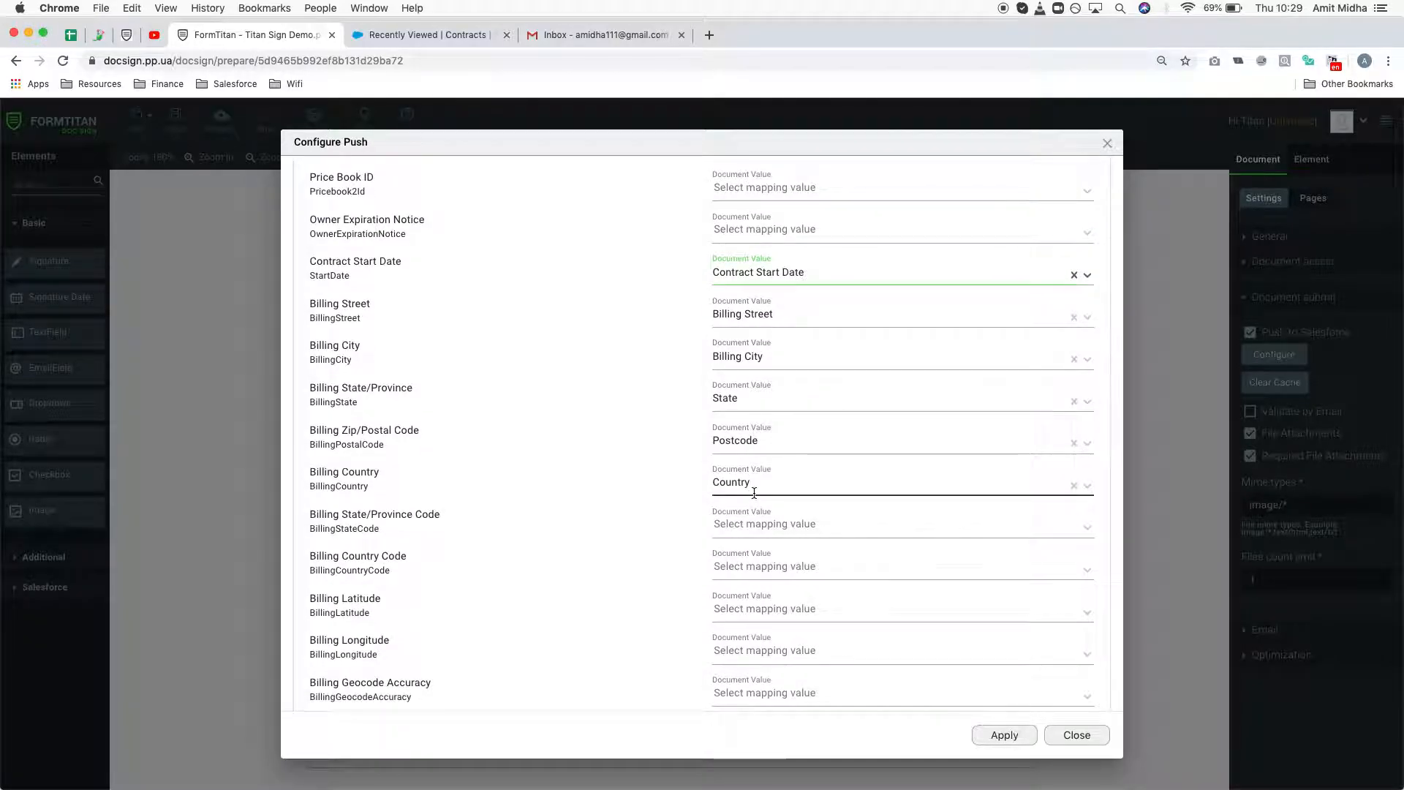
{"action": "scroll", "coordinate": [754, 492], "scroll_direction": "down", "scroll_amount": 10}
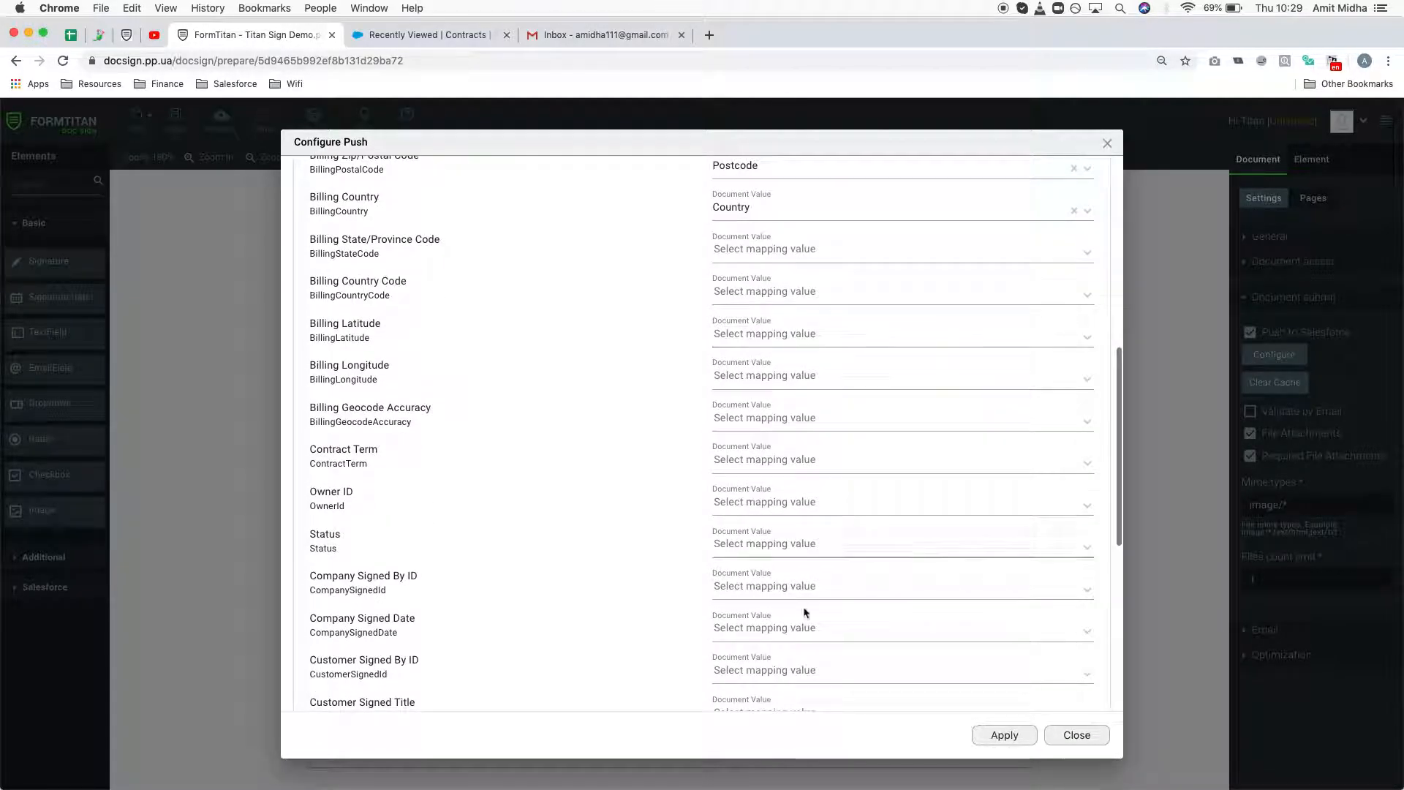
{"action": "scroll", "coordinate": [802, 620], "scroll_direction": "down", "scroll_amount": 4}
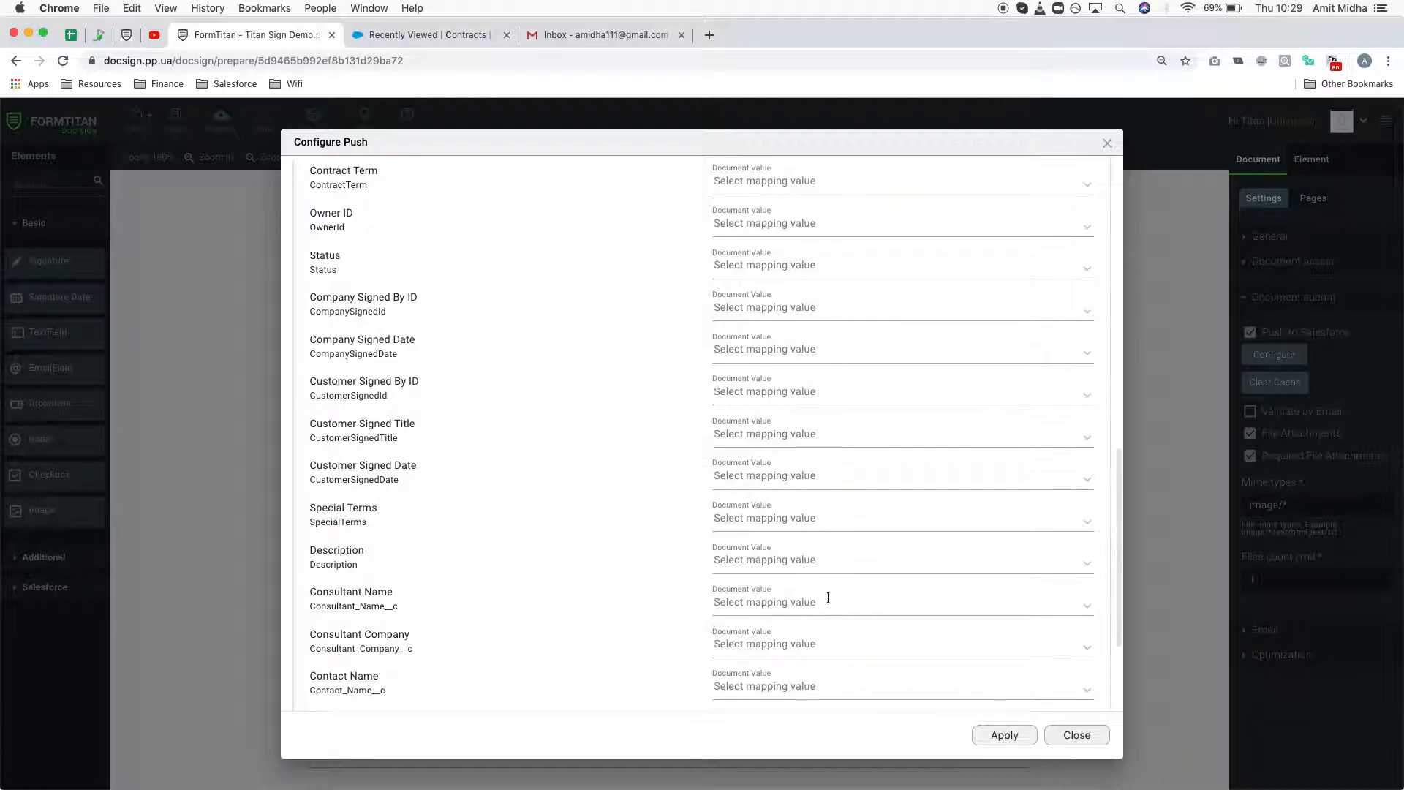
{"action": "scroll", "coordinate": [801, 569], "scroll_direction": "down", "scroll_amount": 2}
{"action": "left_click", "coordinate": [807, 594]}
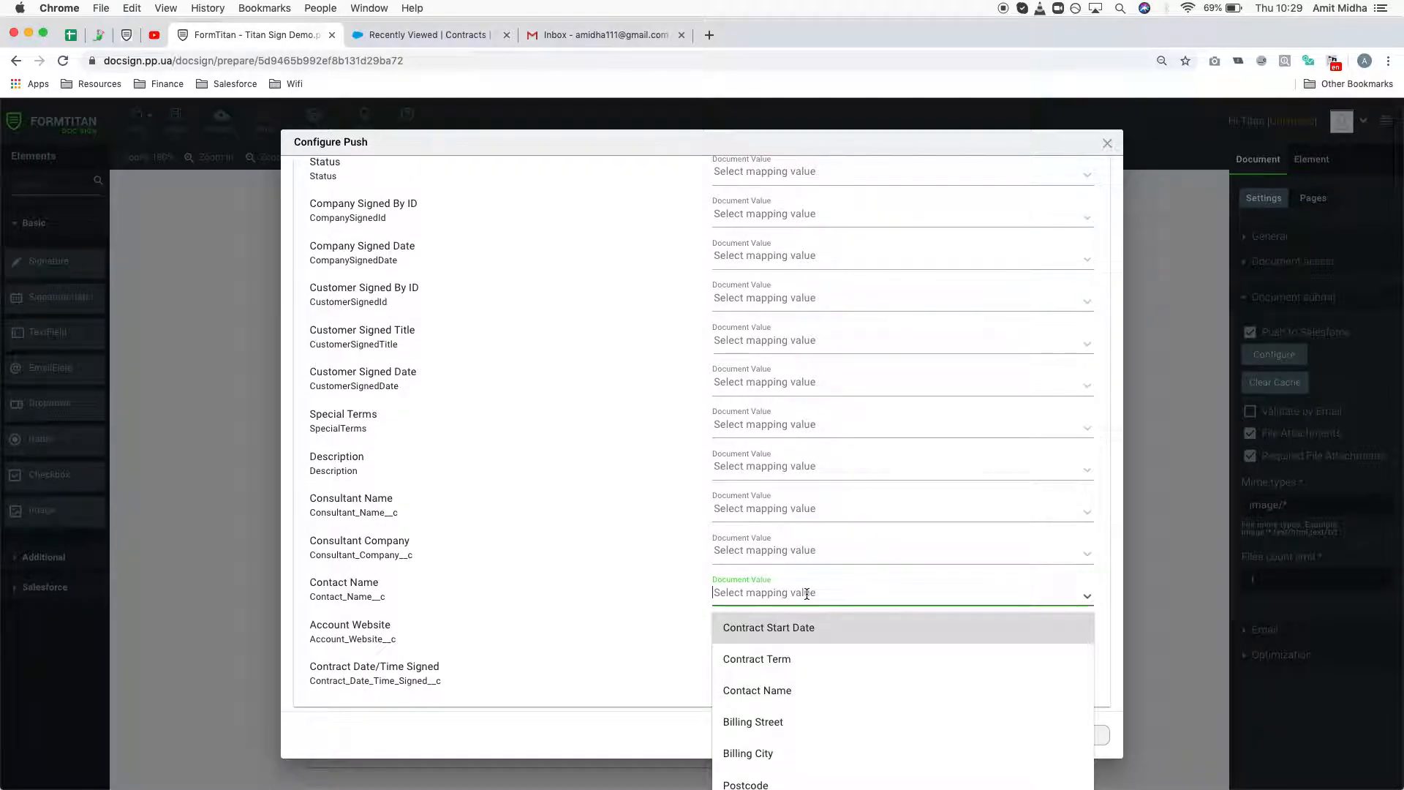
{"action": "left_click", "coordinate": [777, 690]}
{"action": "scroll", "coordinate": [577, 485], "scroll_direction": "up", "scroll_amount": 20}
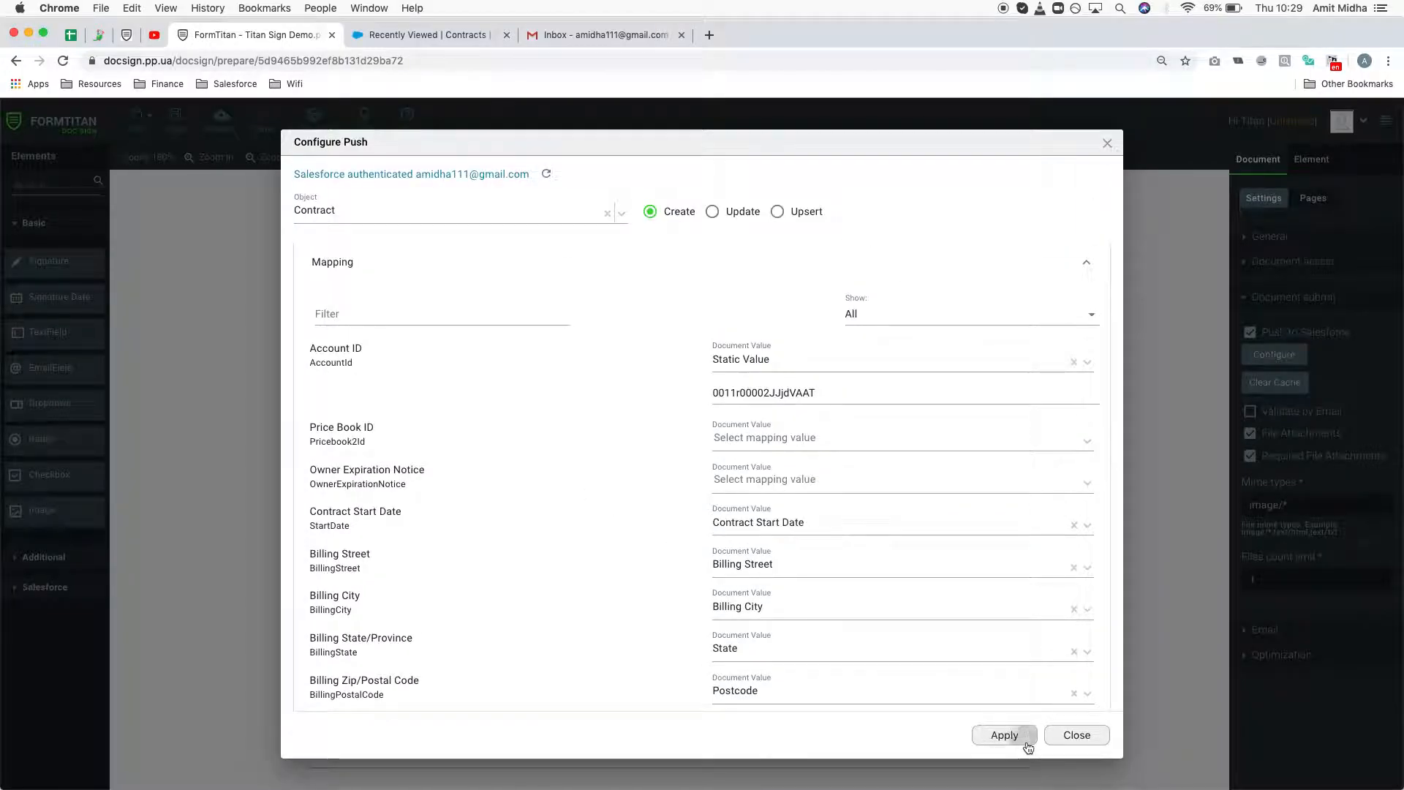
{"action": "left_click", "coordinate": [1008, 735]}
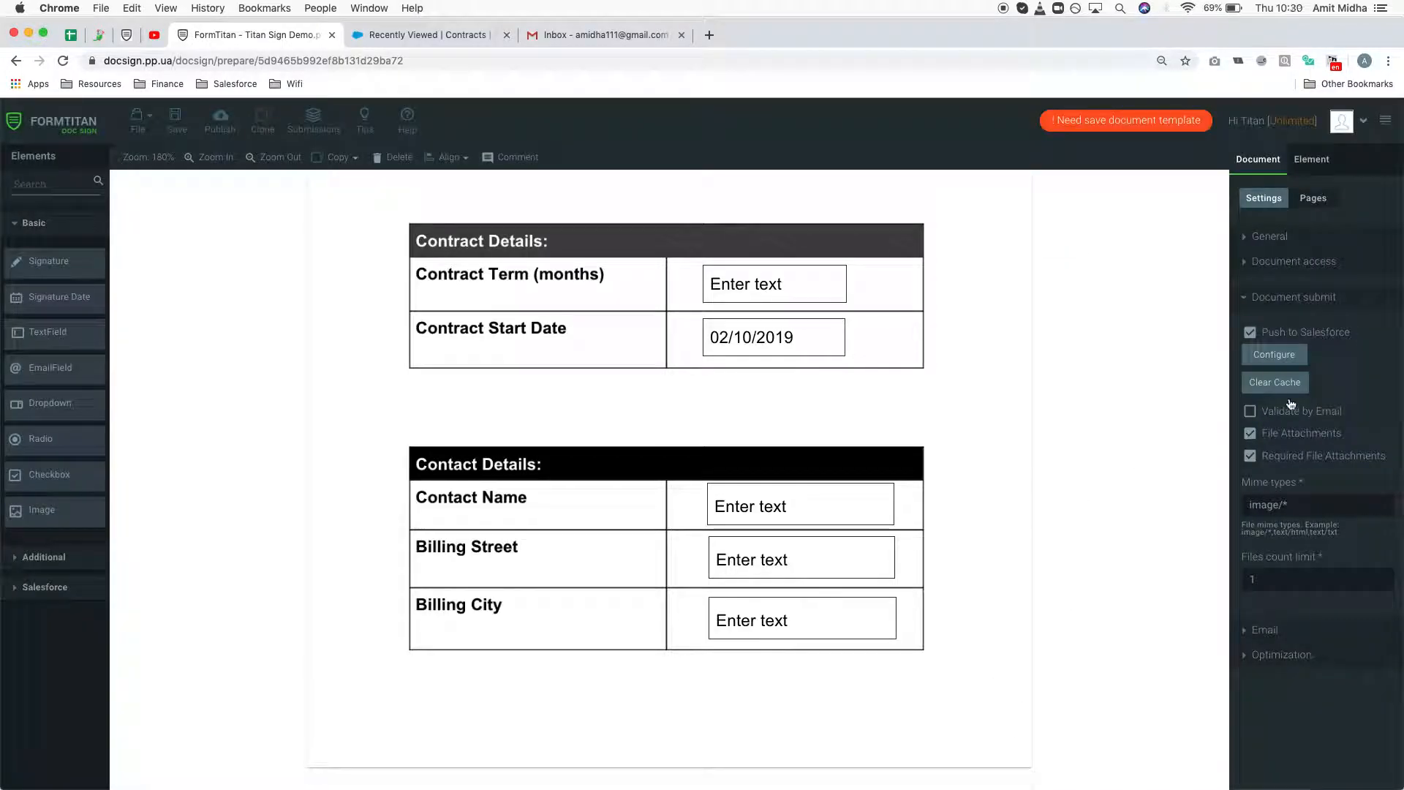
Turn off File Attachments for document submission and save the document
{"action": "left_click", "coordinate": [1250, 433]}
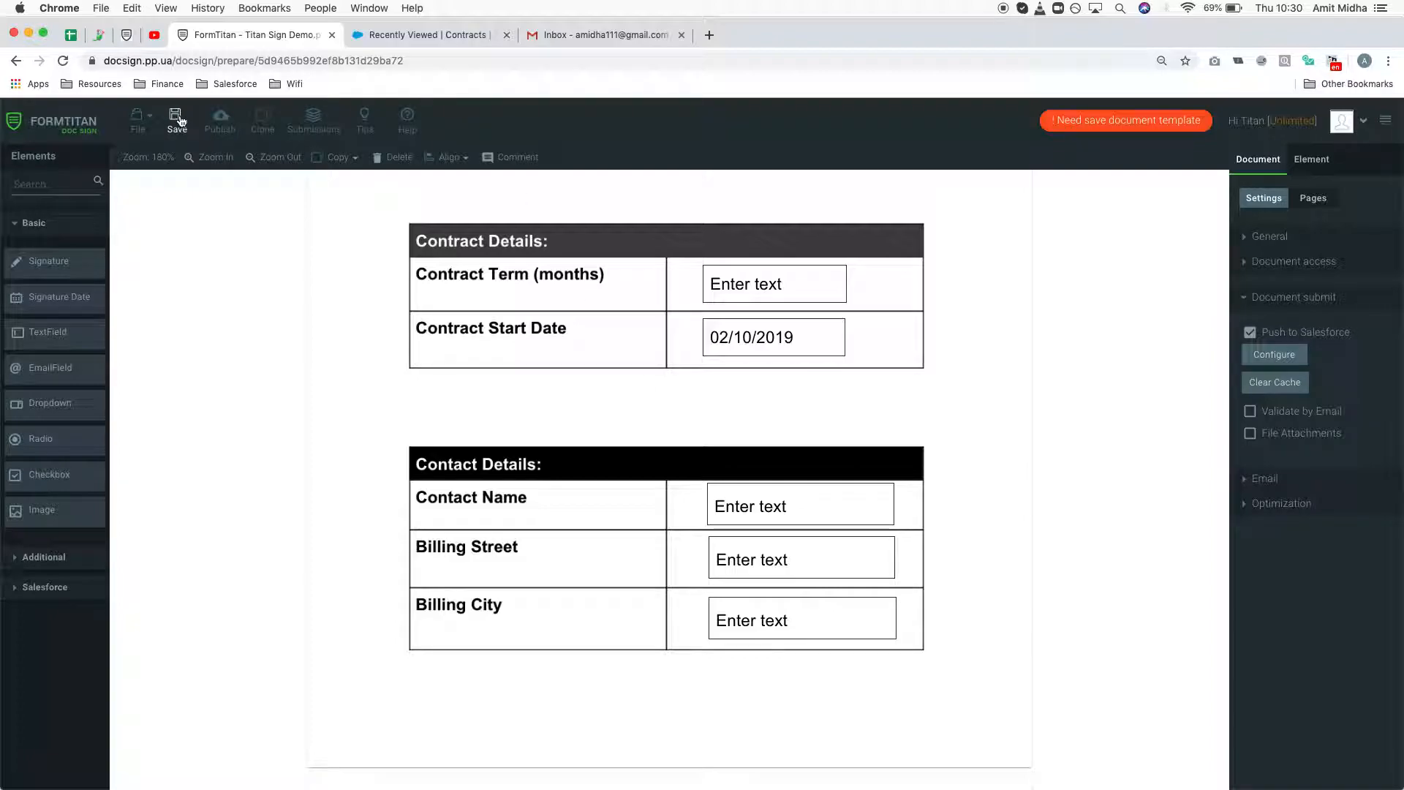
{"action": "left_click", "coordinate": [176, 117]}
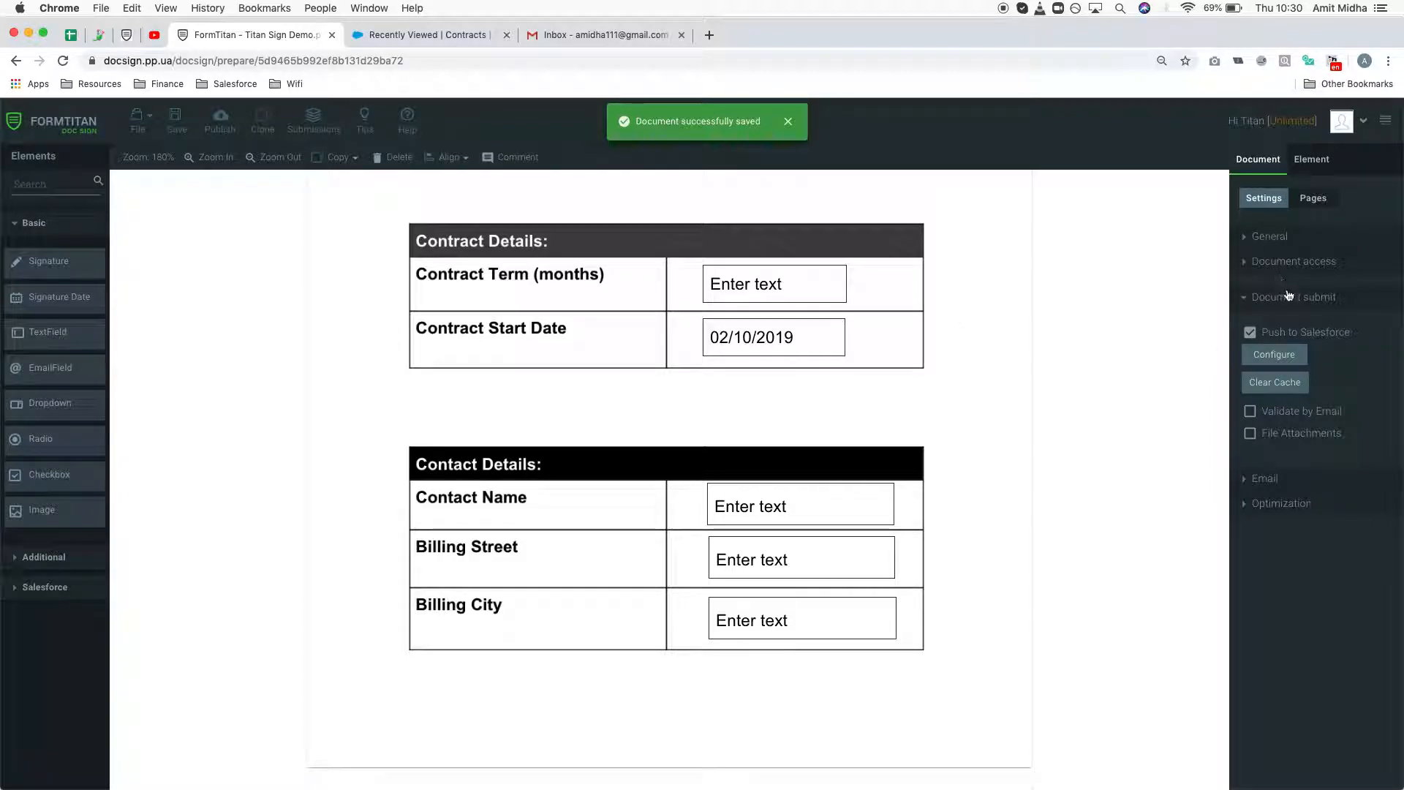
Enable File Attachments for document submission, with mime type .pdf/* and a files count limit of 1
{"action": "left_click", "coordinate": [1250, 433]}
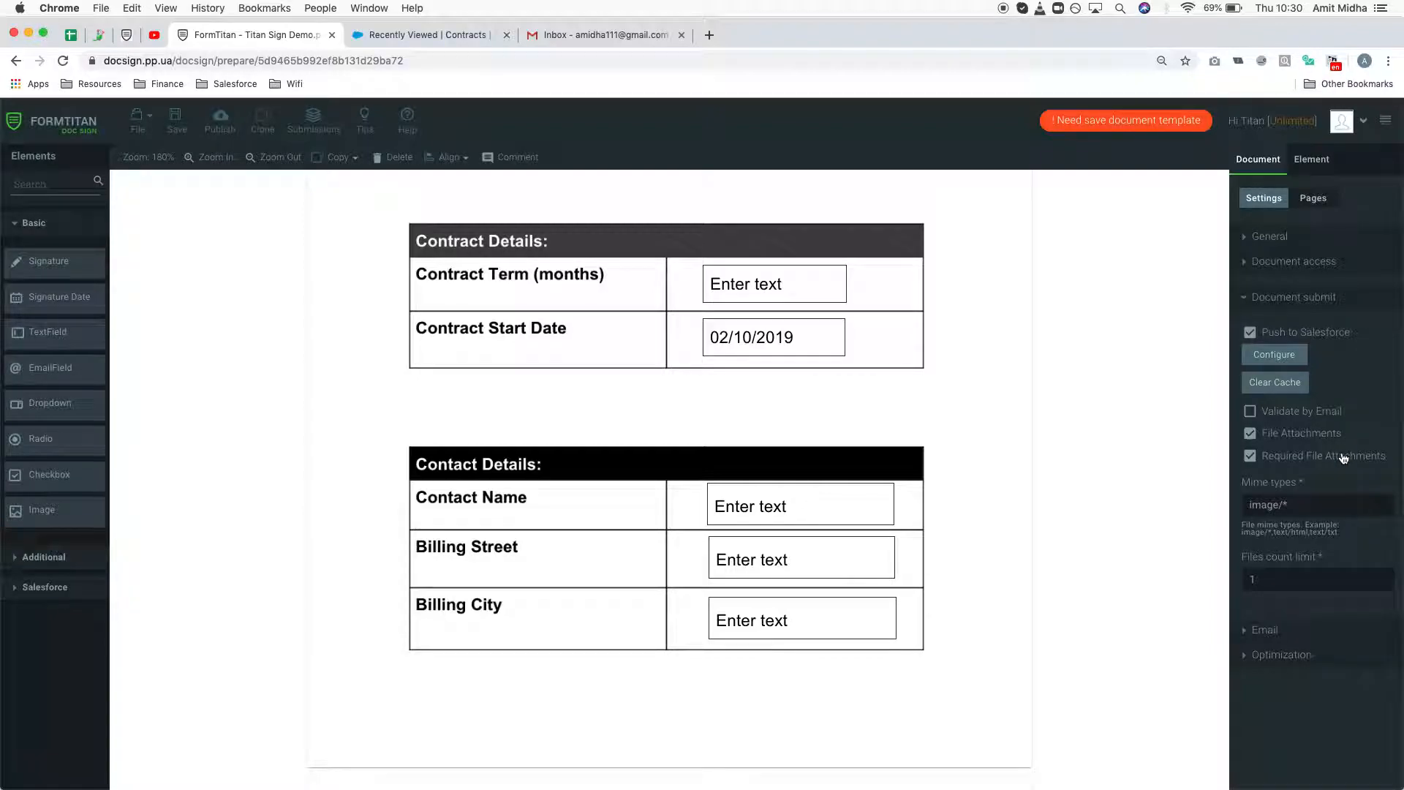
{"action": "left_click", "coordinate": [1299, 502]}
{"action": "type", "text": ".pdf"}
{"action": "left_click", "coordinate": [1386, 583]}
{"action": "left_click_drag", "start_coordinate": [1321, 583], "coordinate": [1170, 575]}
{"action": "type", "text": "1"}
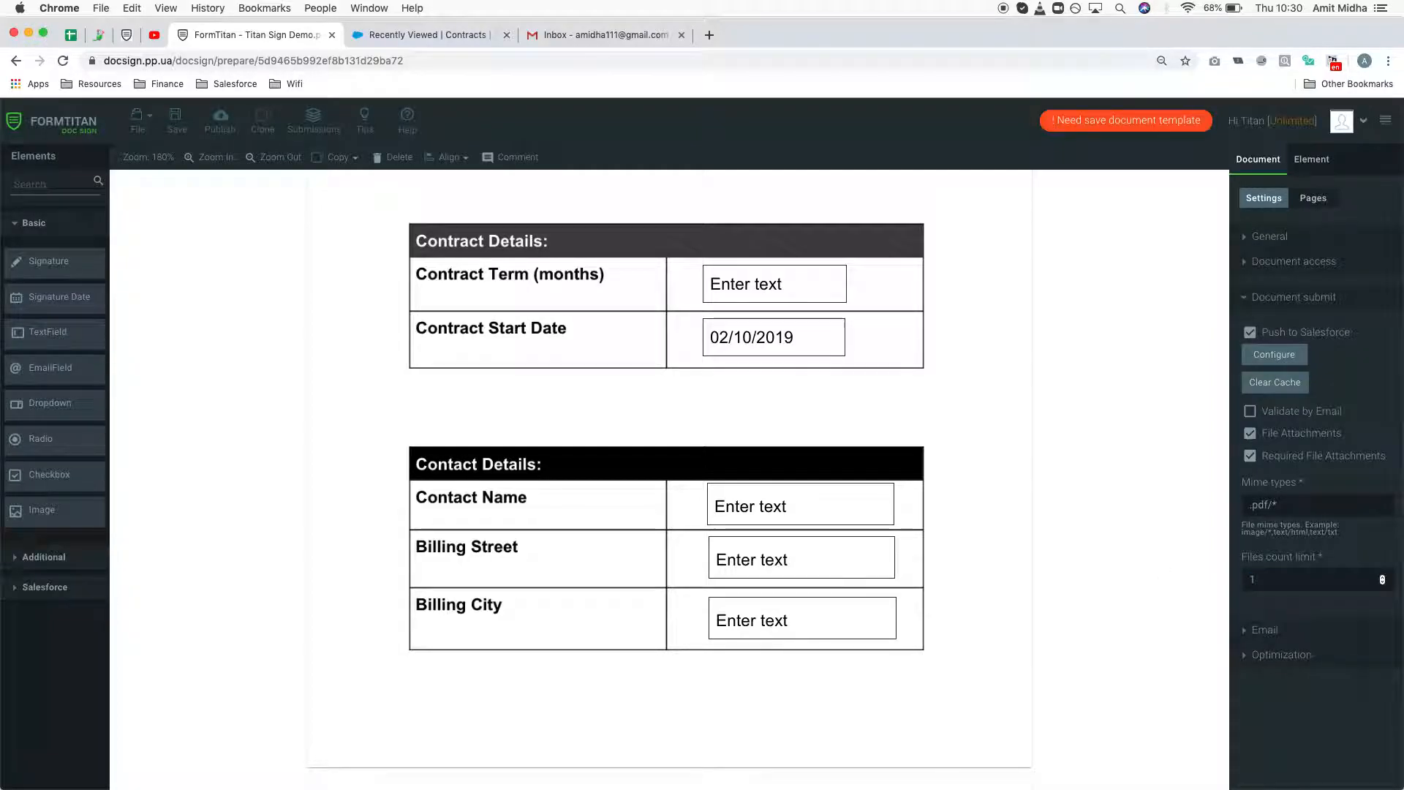
In the push configuration's document attachments mapping, select Content Version as the object and Version Data as the field
{"action": "left_click", "coordinate": [1292, 358]}
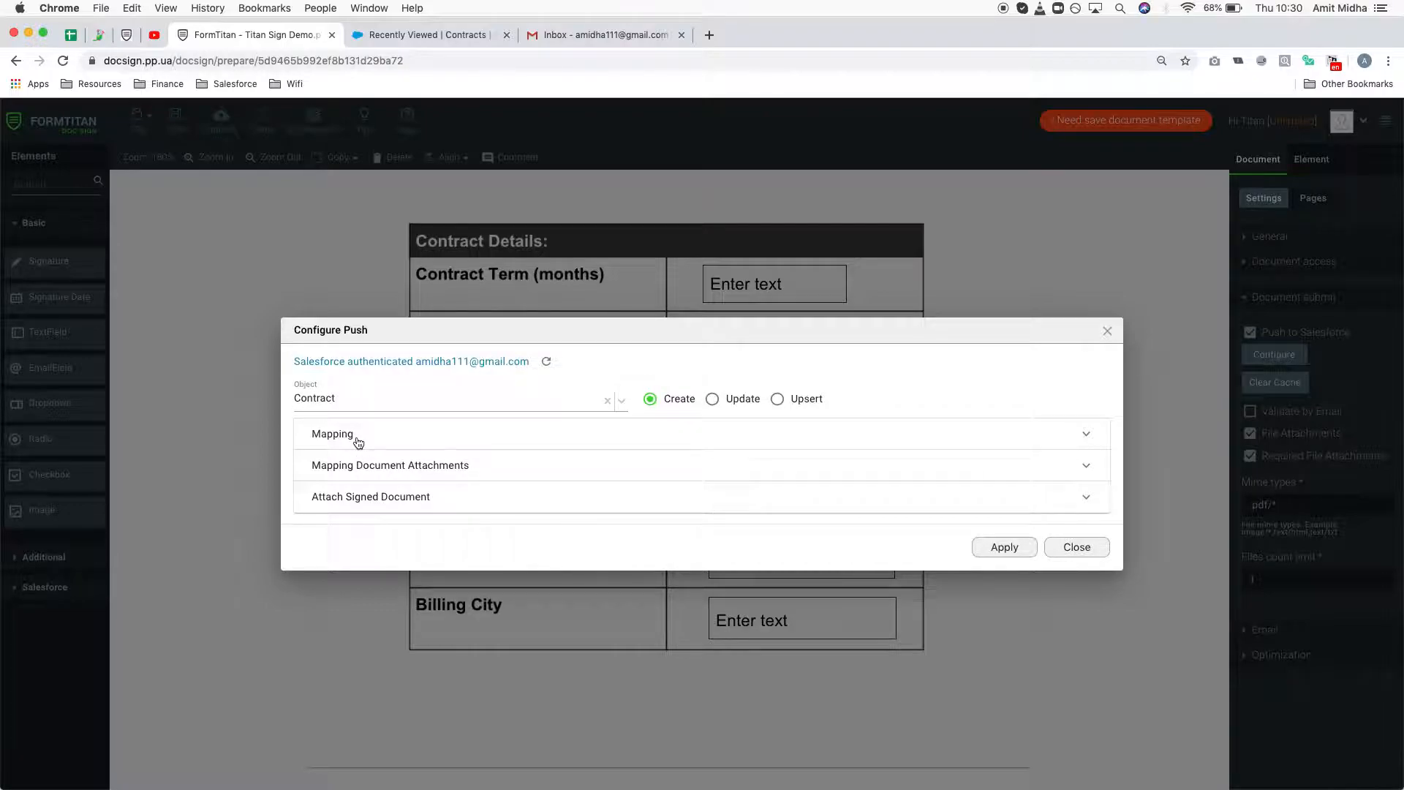
{"action": "left_click", "coordinate": [427, 472]}
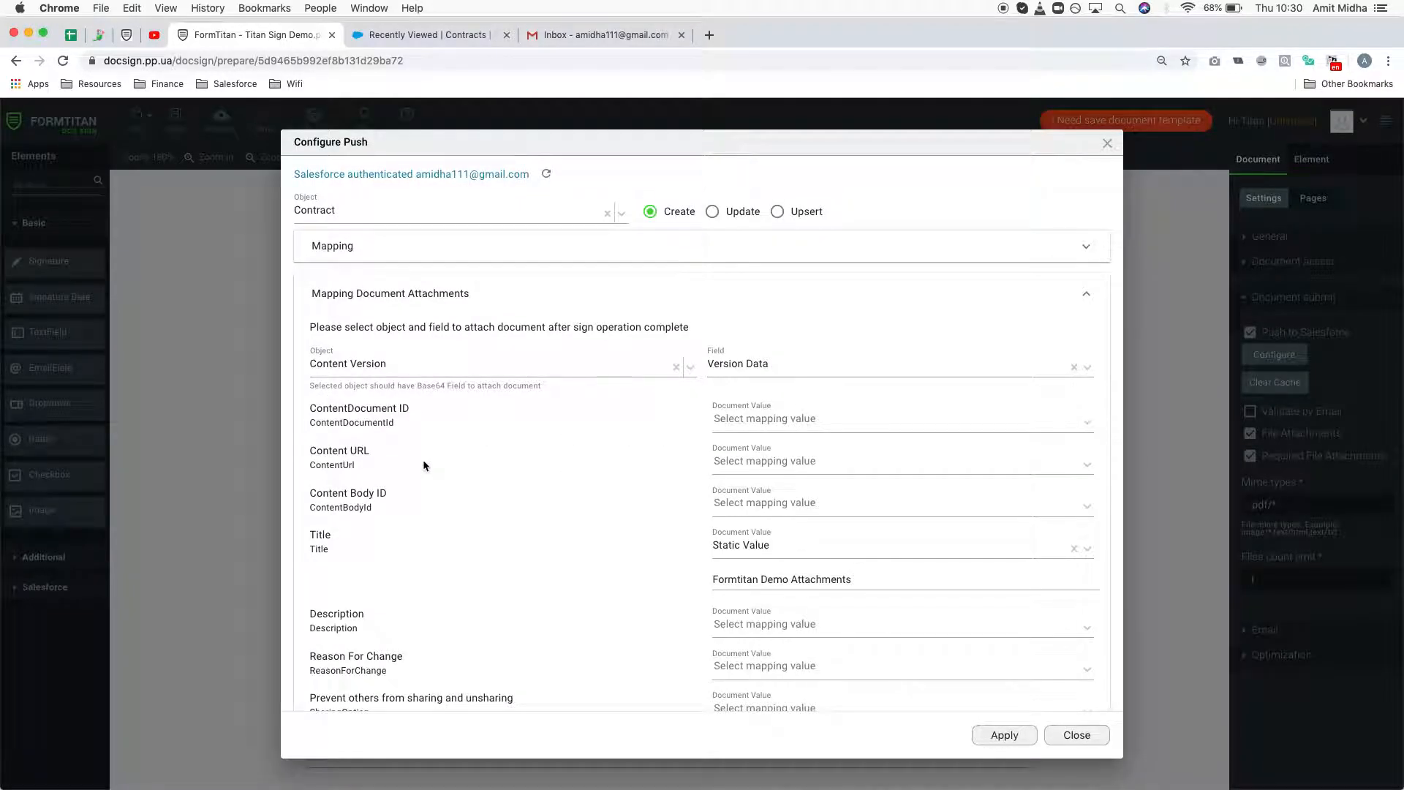
{"action": "left_click", "coordinate": [403, 362]}
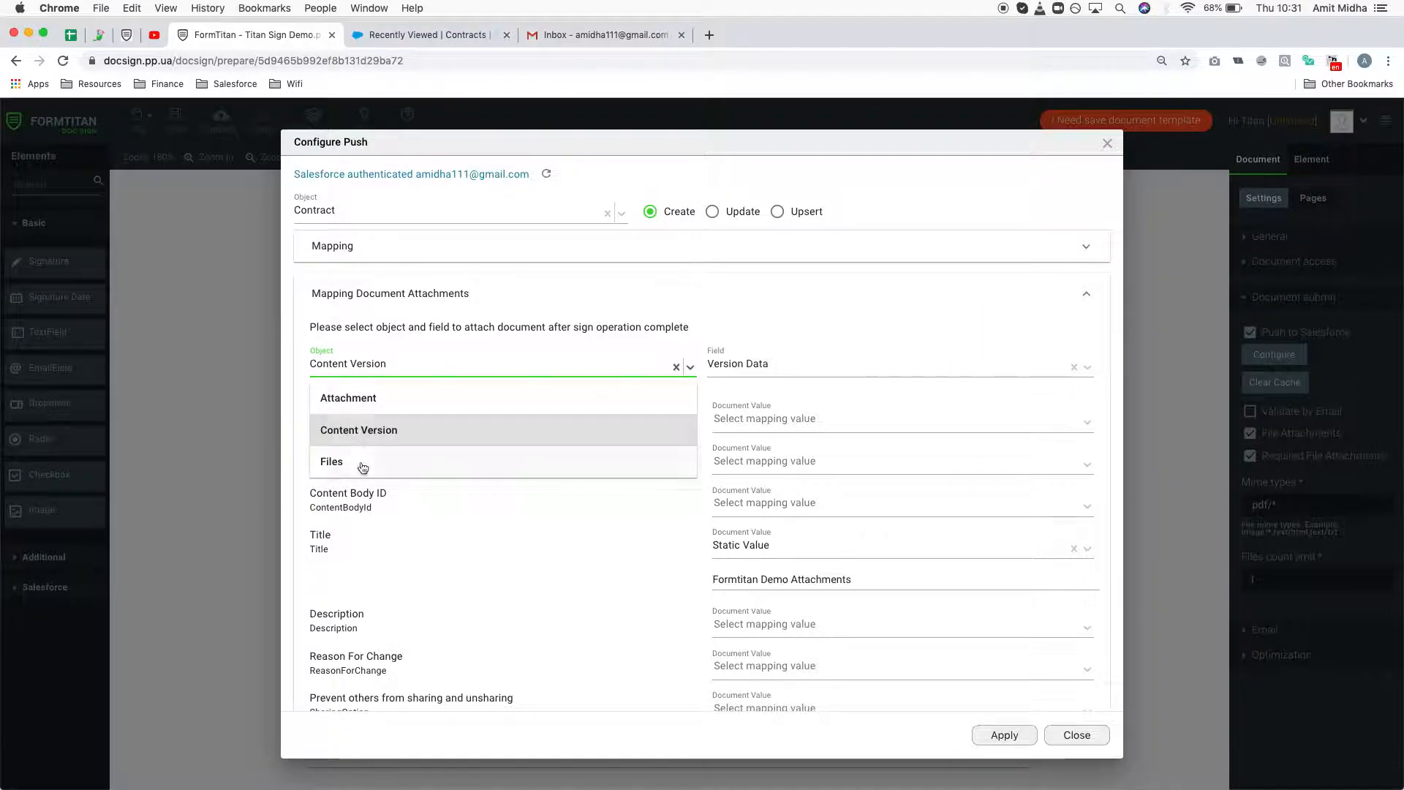
{"action": "left_click", "coordinate": [376, 442]}
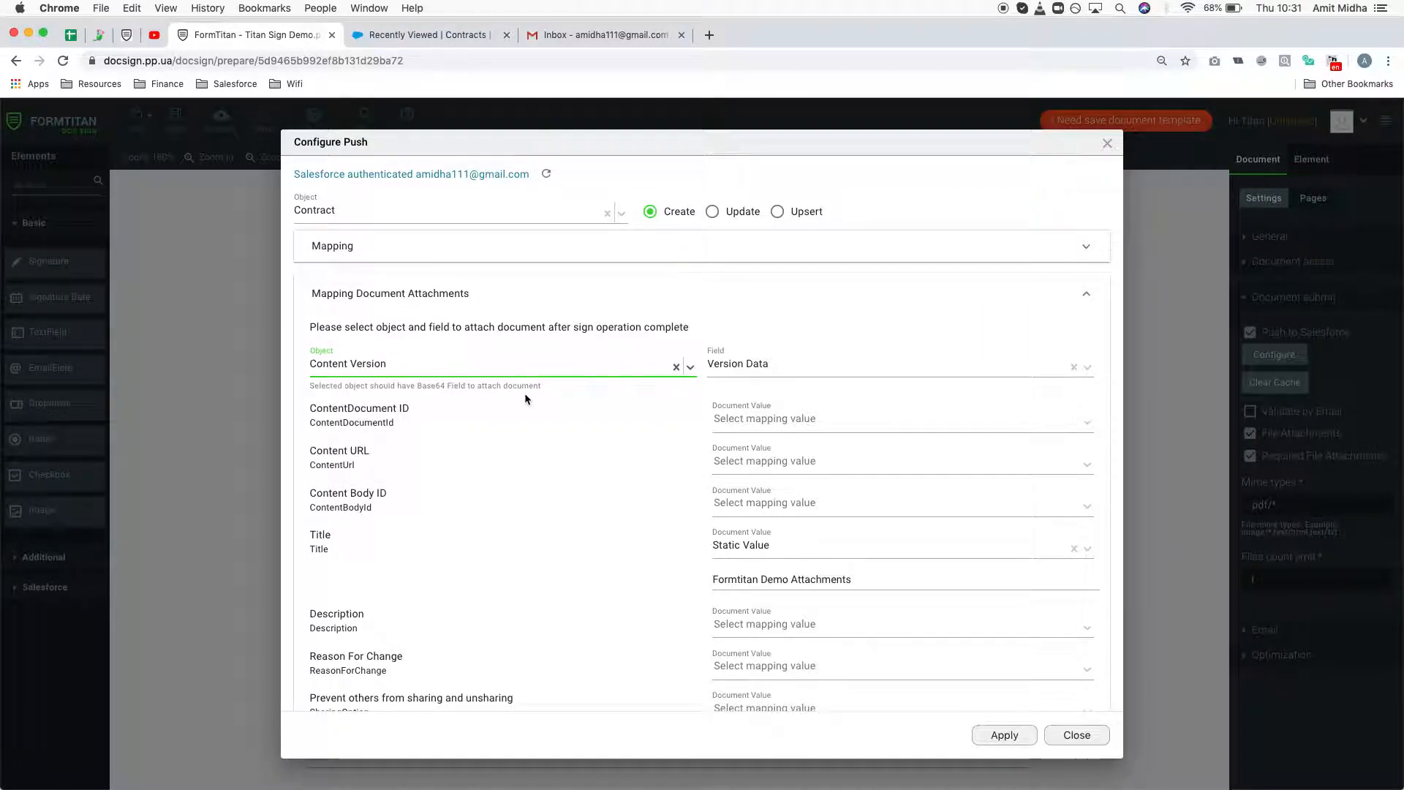
{"action": "left_click", "coordinate": [781, 361]}
{"action": "left_click", "coordinate": [651, 437]}
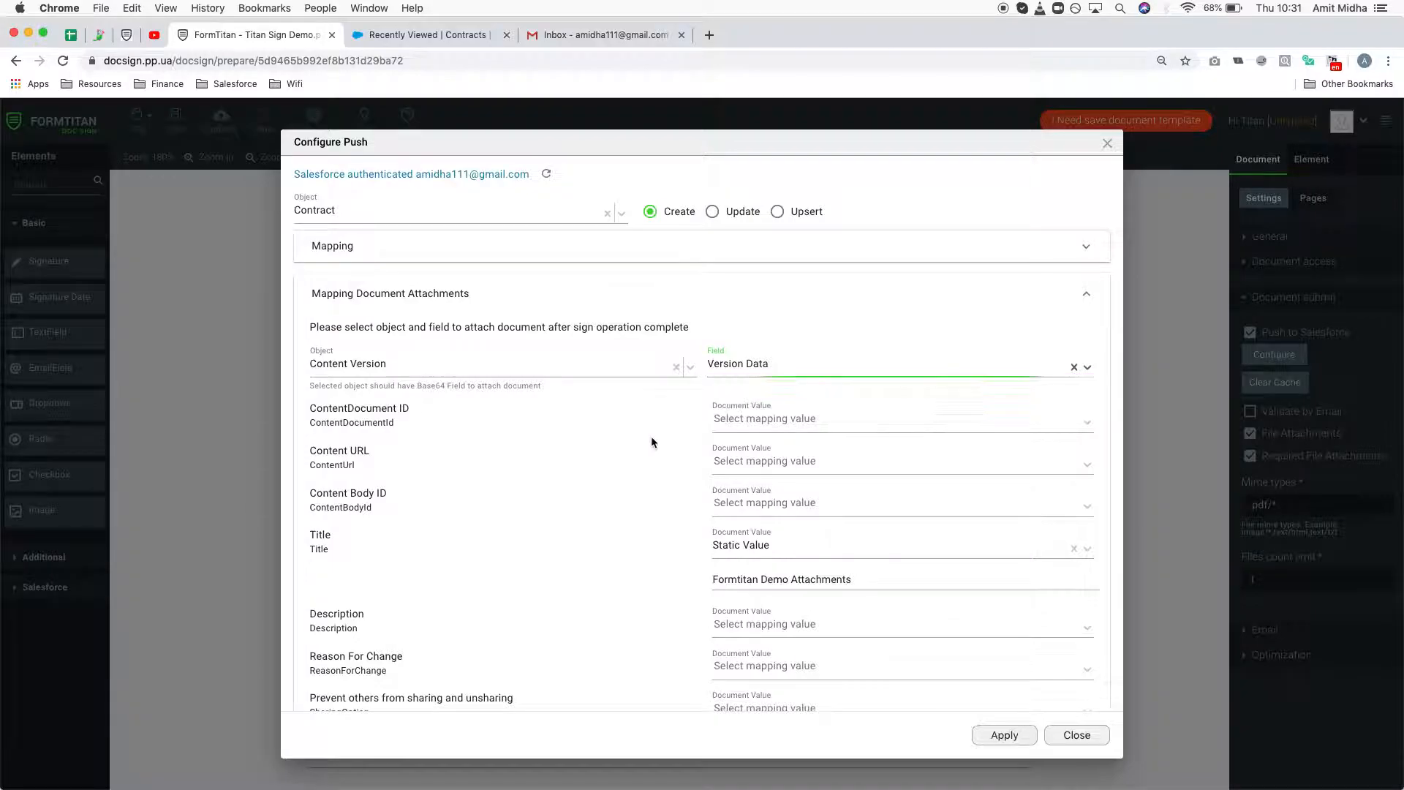
Map the attachments' First Publish Location ID to Parent RecordID and apply the push configuration
{"action": "scroll", "coordinate": [651, 436], "scroll_direction": "down", "scroll_amount": 2}
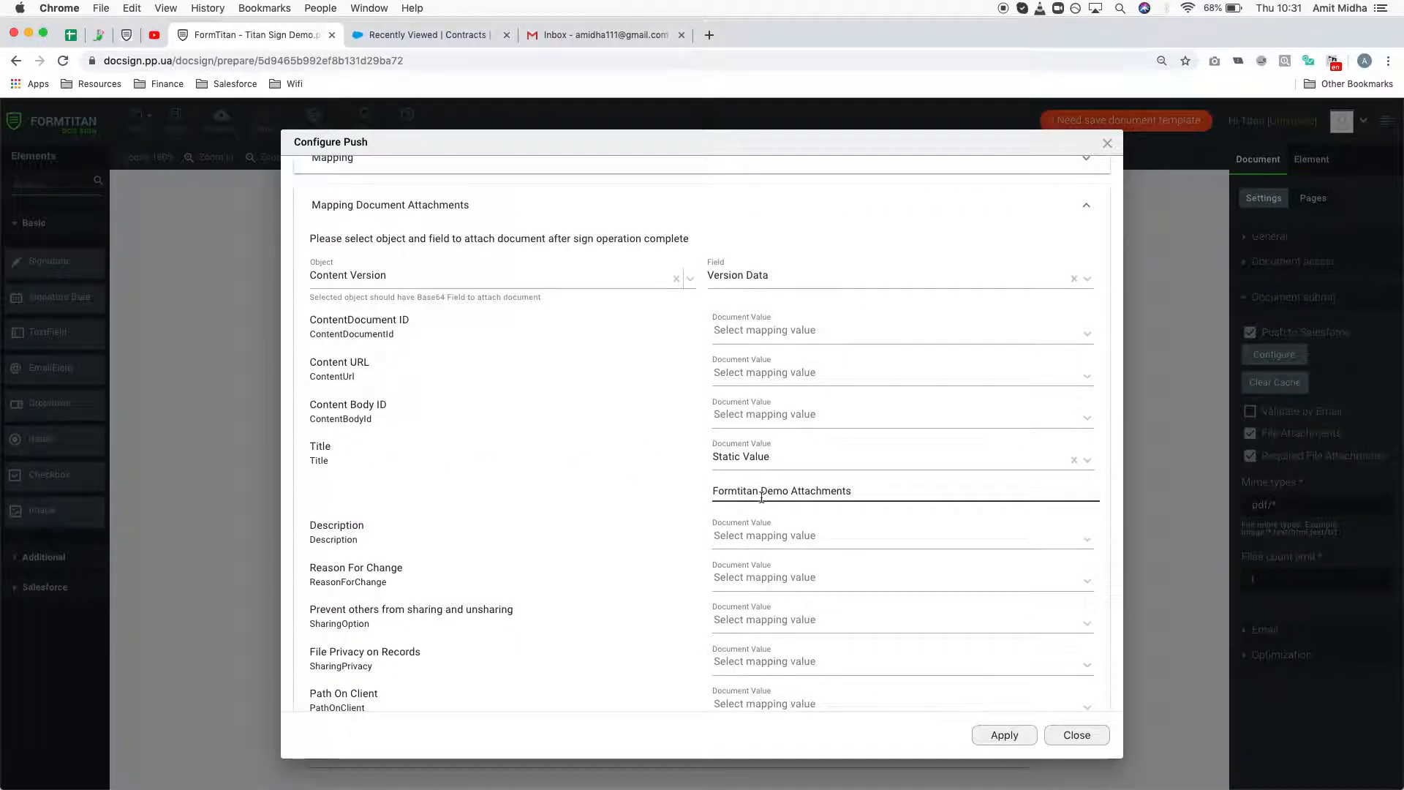
{"action": "scroll", "coordinate": [646, 490], "scroll_direction": "down", "scroll_amount": 9}
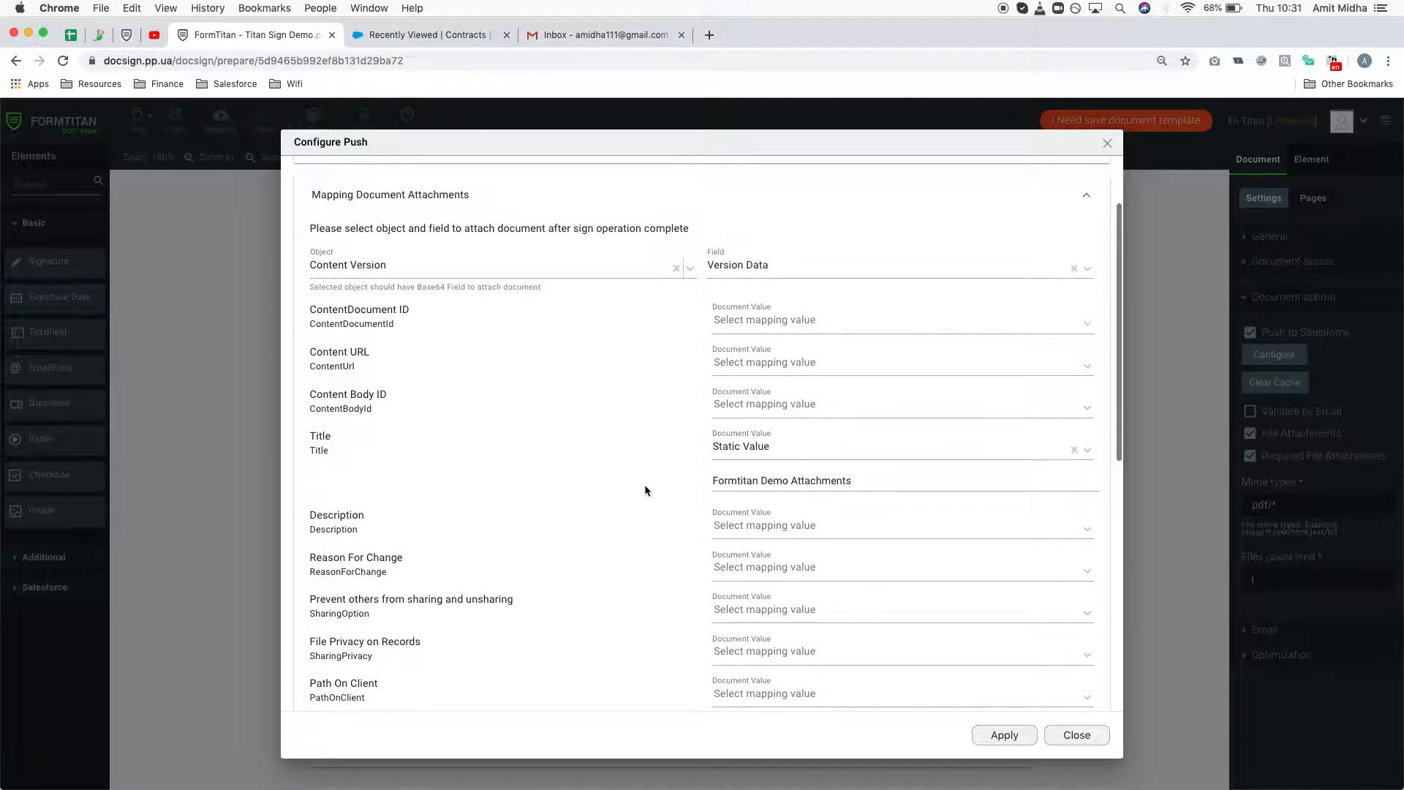
{"action": "scroll", "coordinate": [645, 491], "scroll_direction": "down", "scroll_amount": 1}
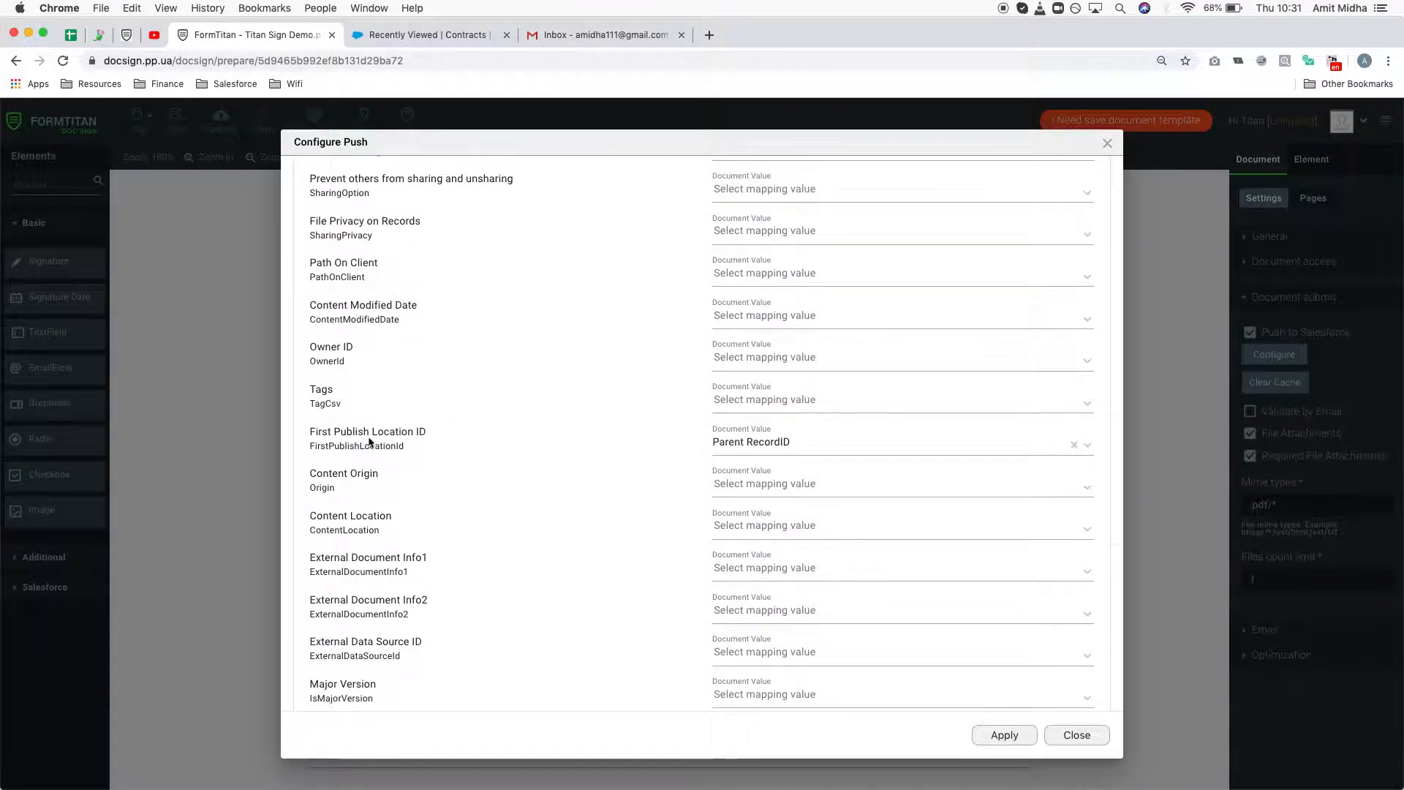
{"action": "left_click", "coordinate": [777, 442]}
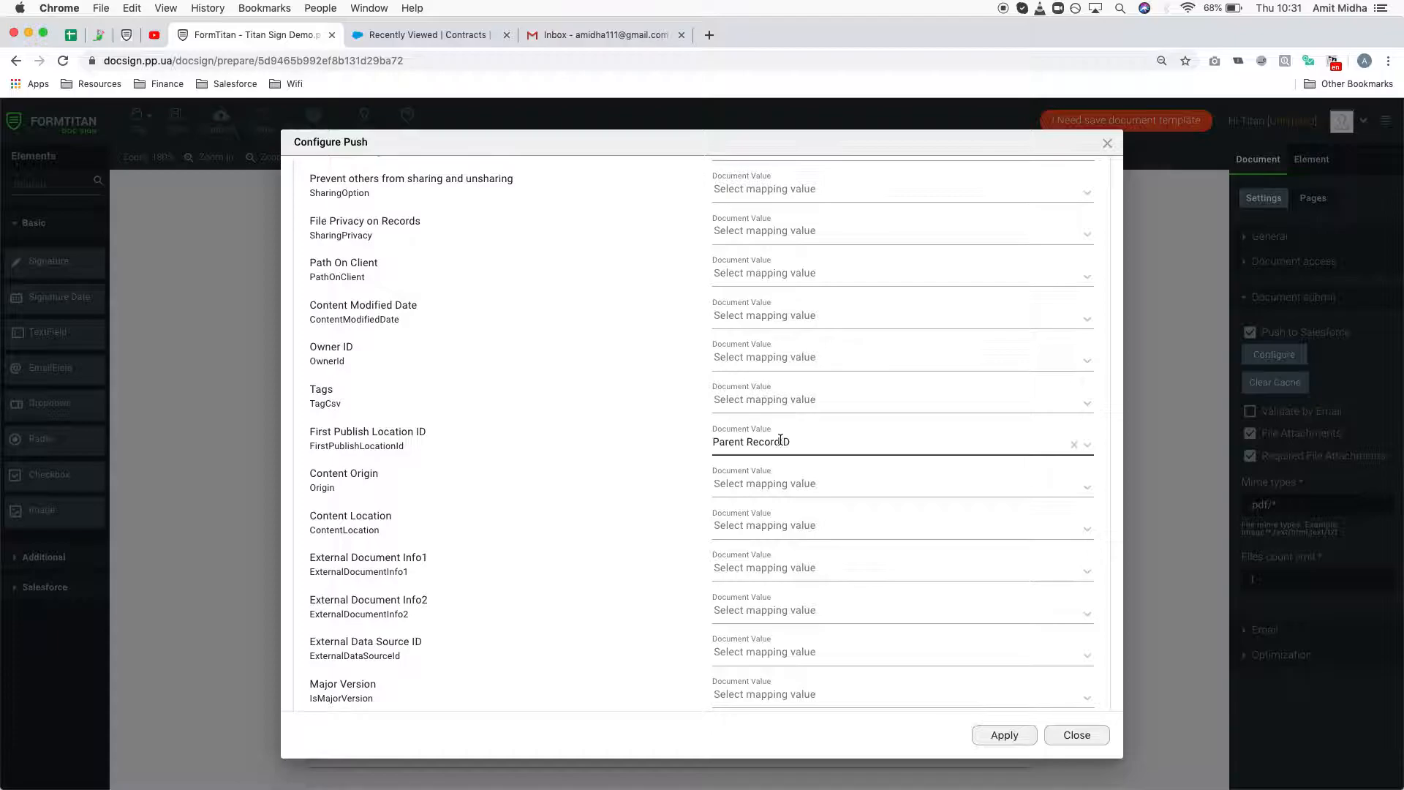
{"action": "left_click", "coordinate": [760, 633]}
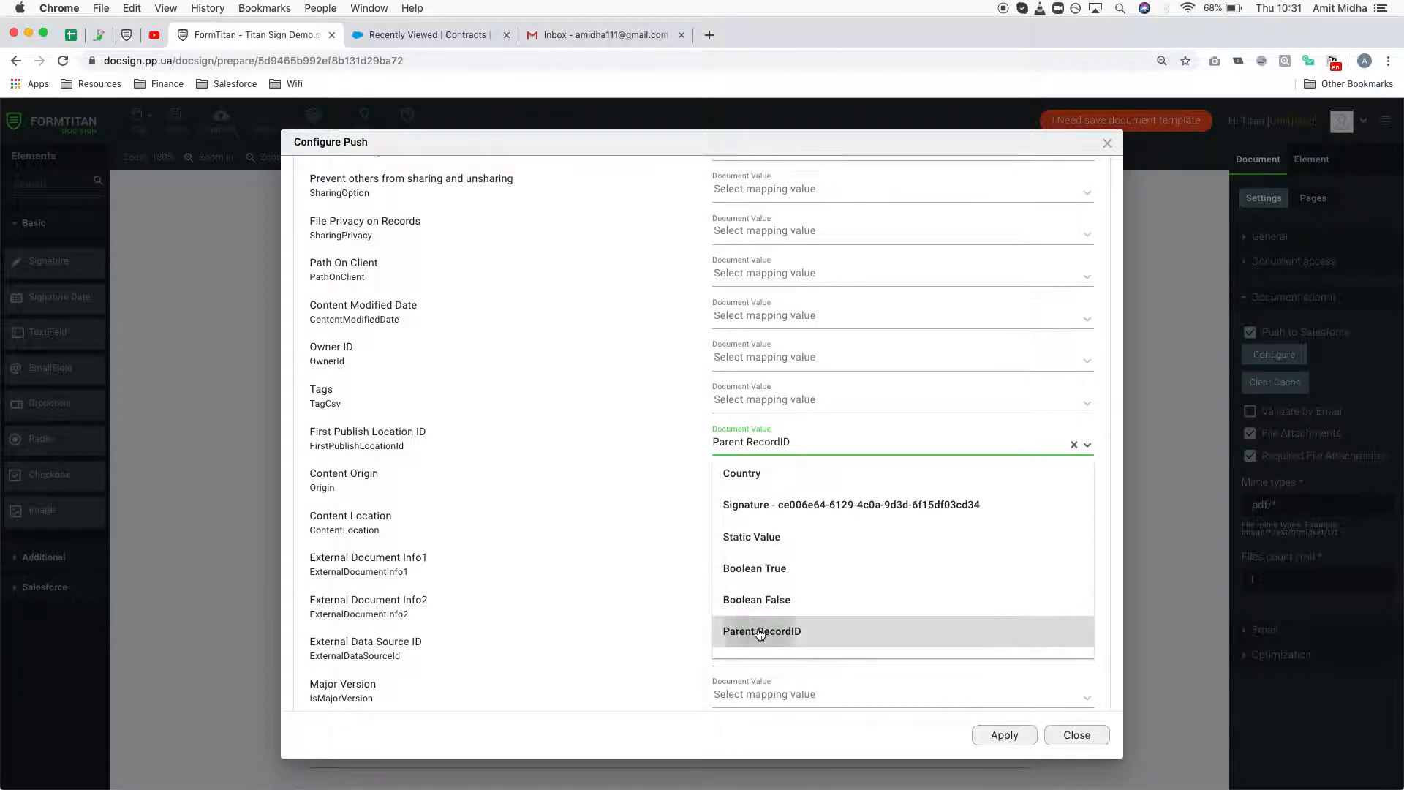
{"action": "scroll", "coordinate": [578, 578], "scroll_direction": "down", "scroll_amount": 3}
{"action": "scroll", "coordinate": [579, 577], "scroll_direction": "up", "scroll_amount": 10}
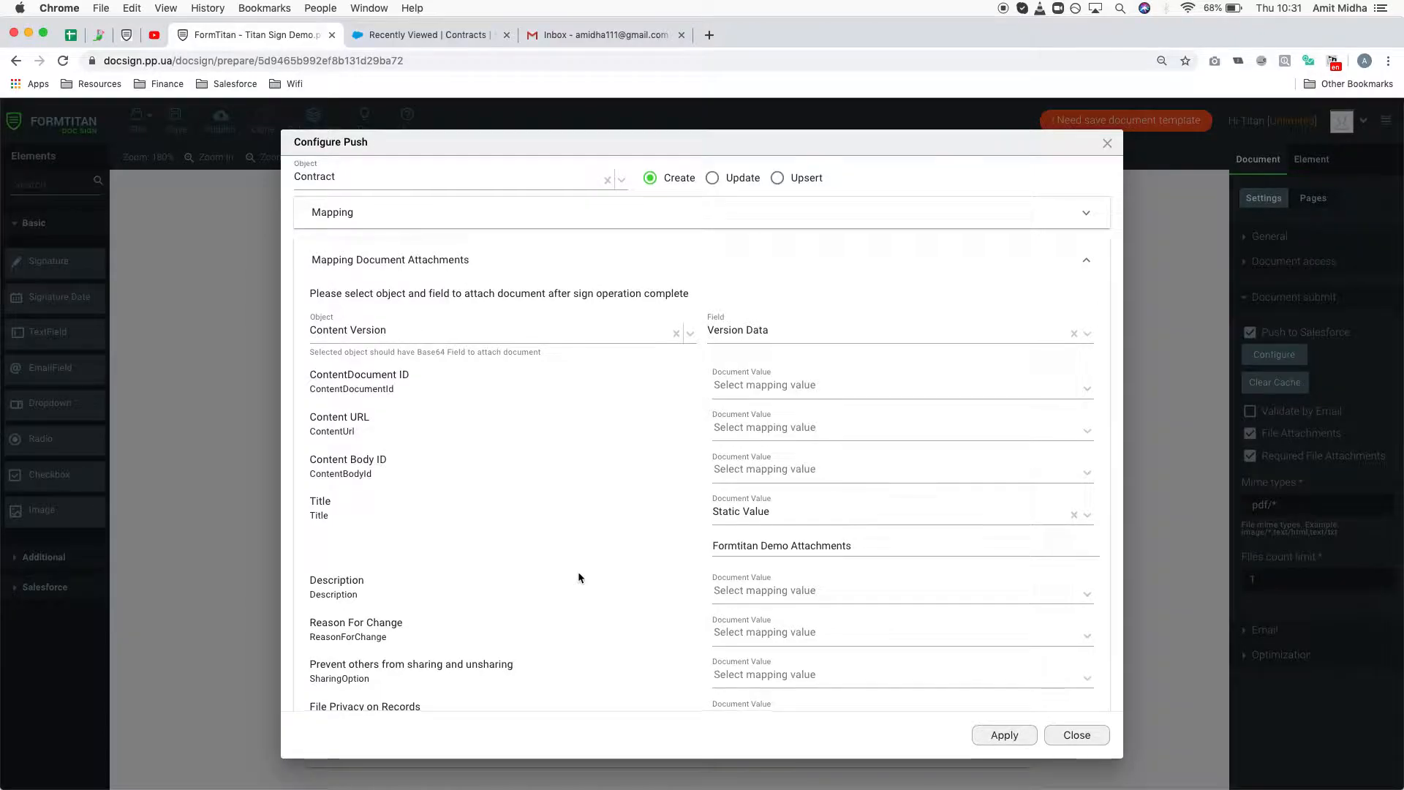
{"action": "scroll", "coordinate": [578, 572], "scroll_direction": "down", "scroll_amount": 15}
{"action": "left_click", "coordinate": [982, 737]}
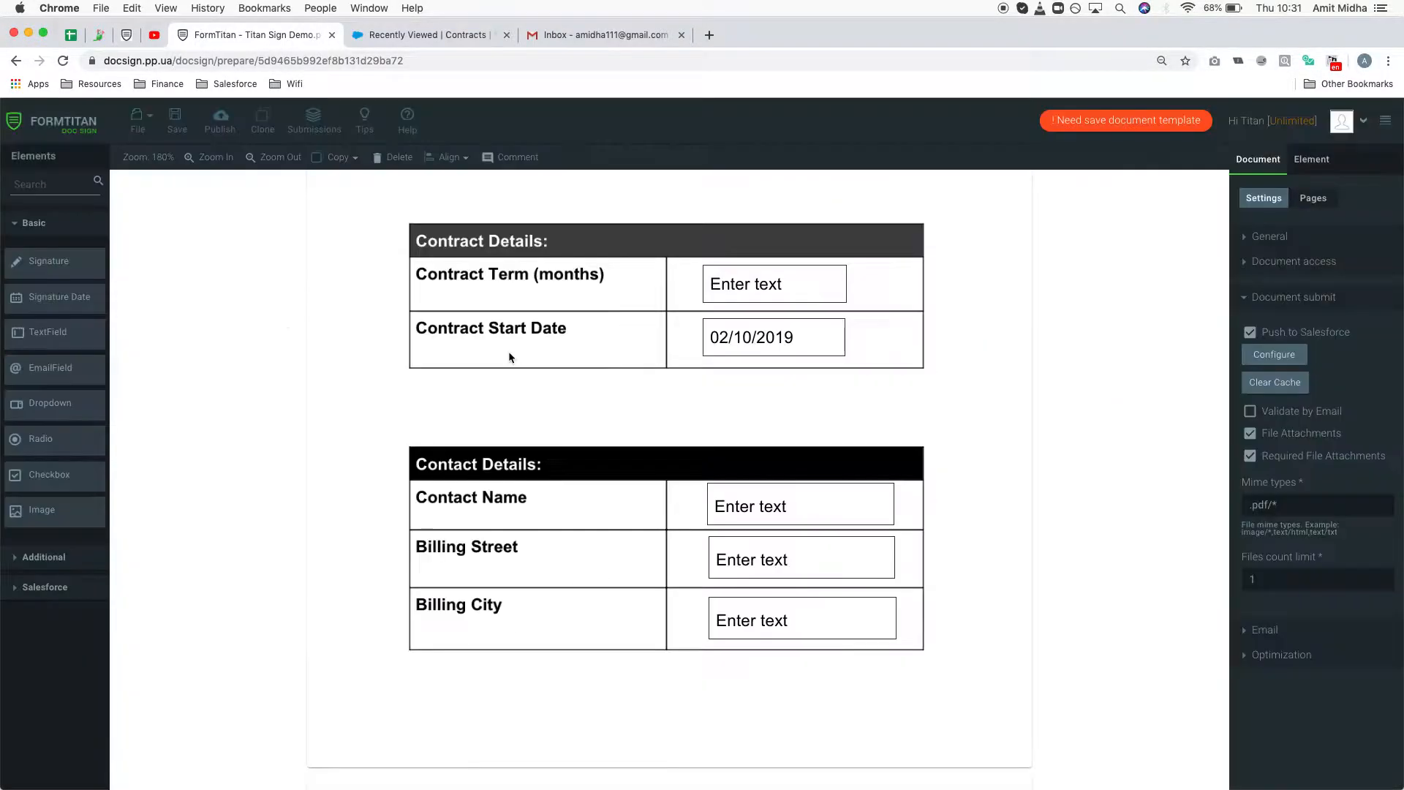
Save and publish the document, and open its published signing page
{"action": "left_click", "coordinate": [177, 117]}
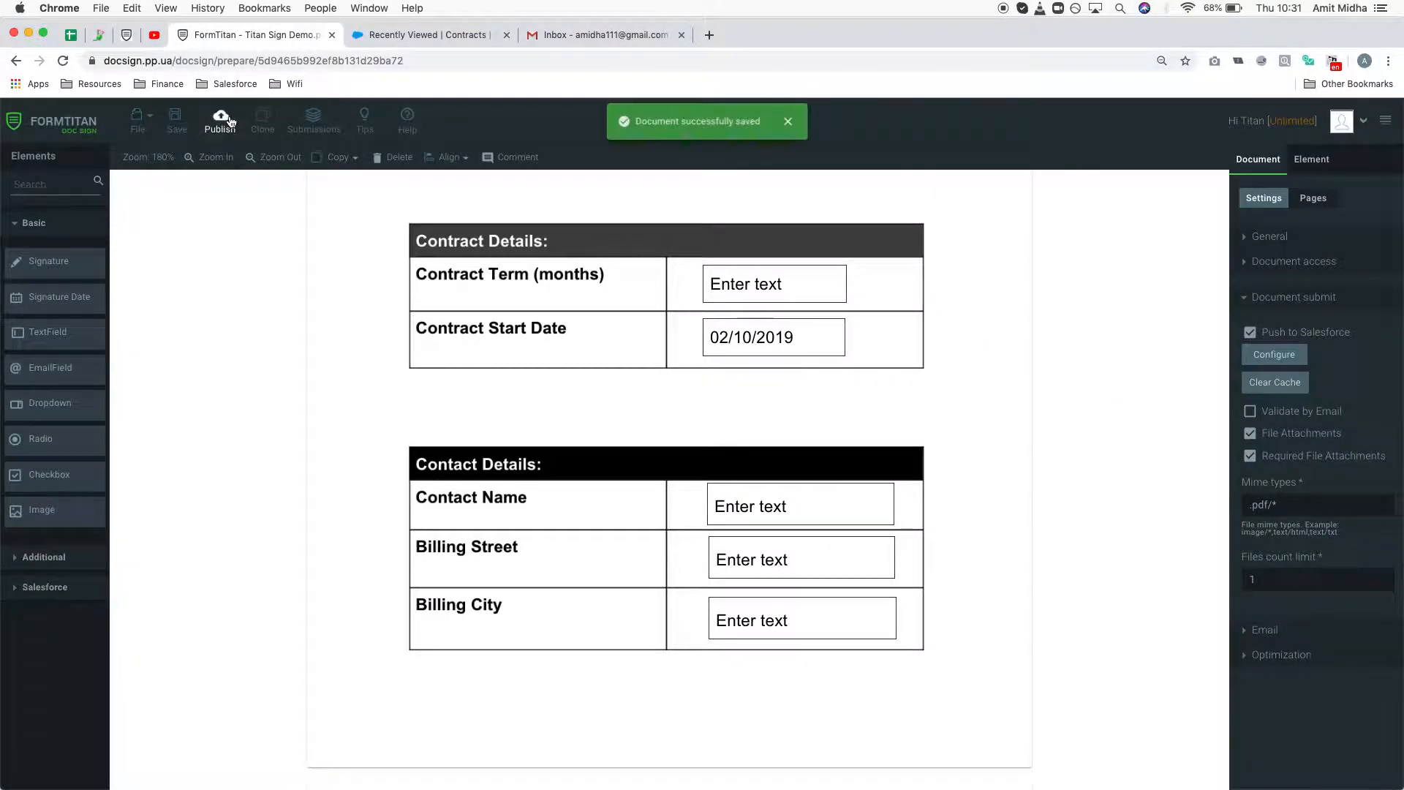
{"action": "left_click", "coordinate": [229, 121]}
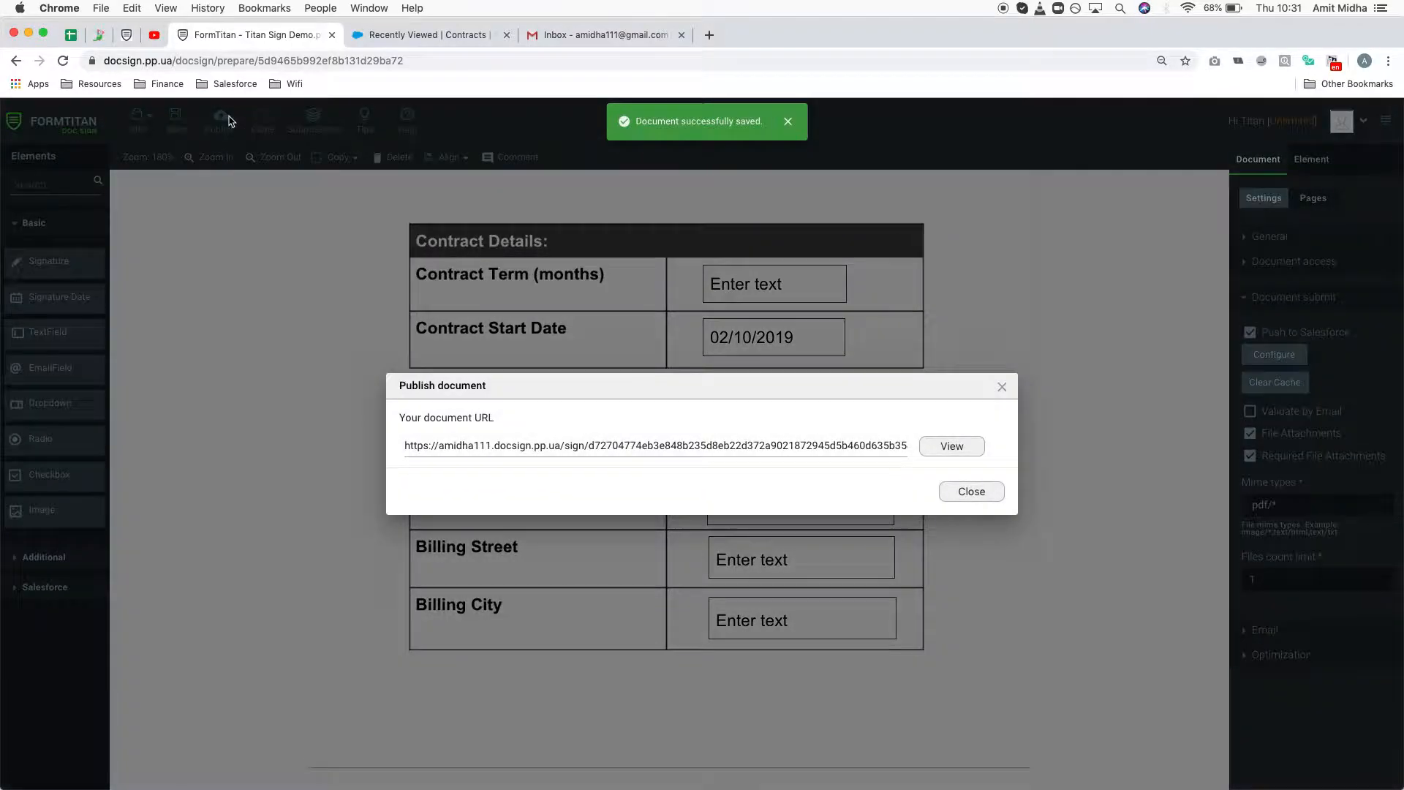
{"action": "left_click", "coordinate": [948, 446]}
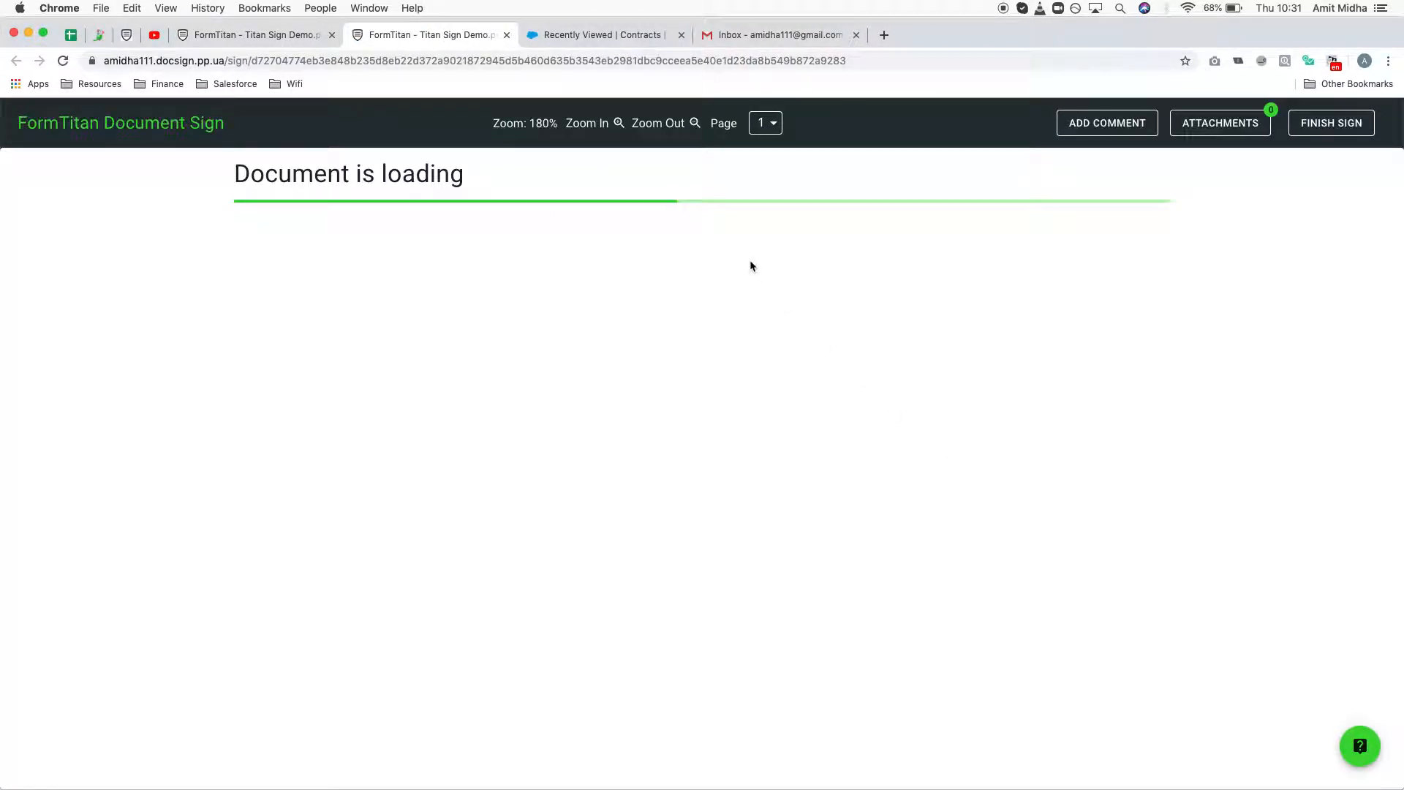
{"action": "left_click", "coordinate": [1210, 130]}
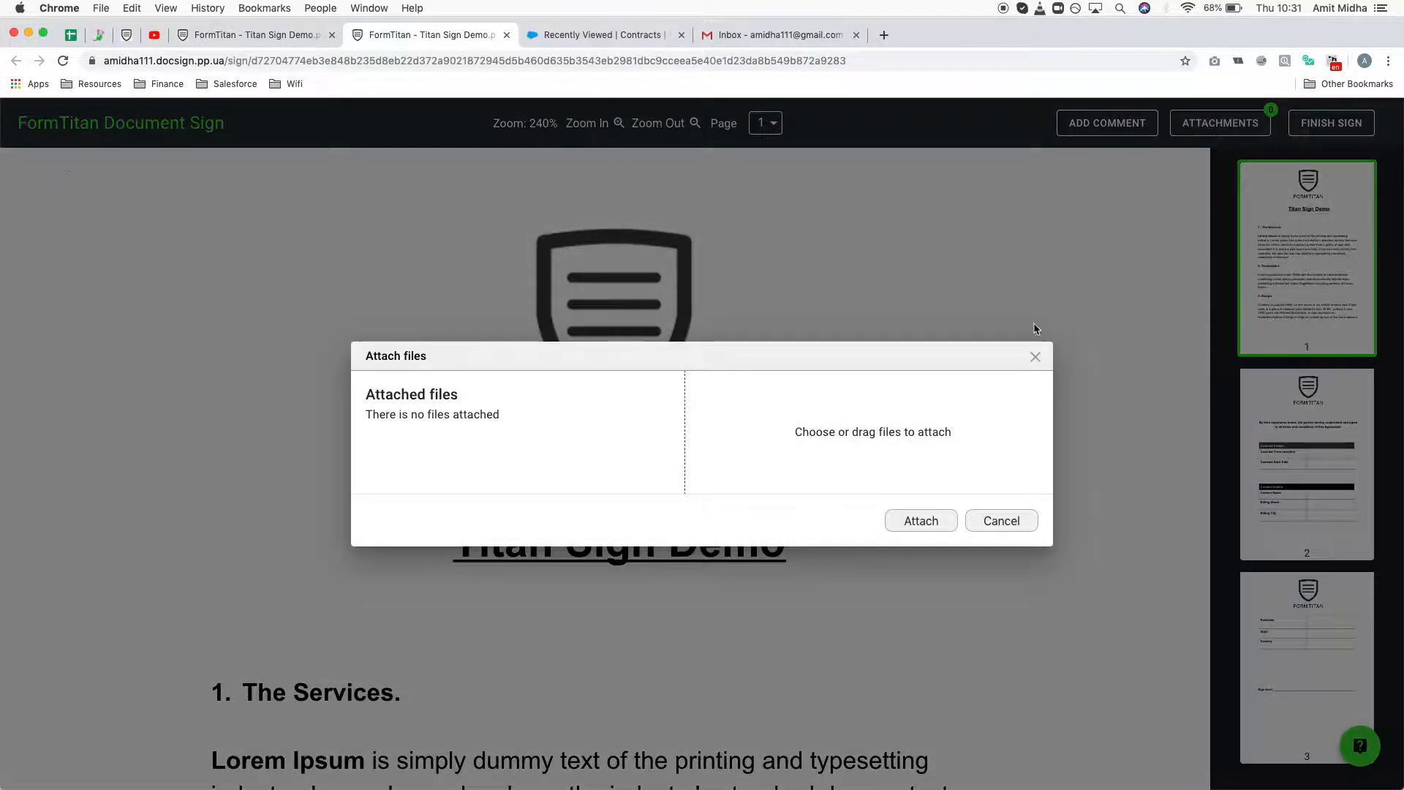
{"action": "left_click", "coordinate": [779, 425]}
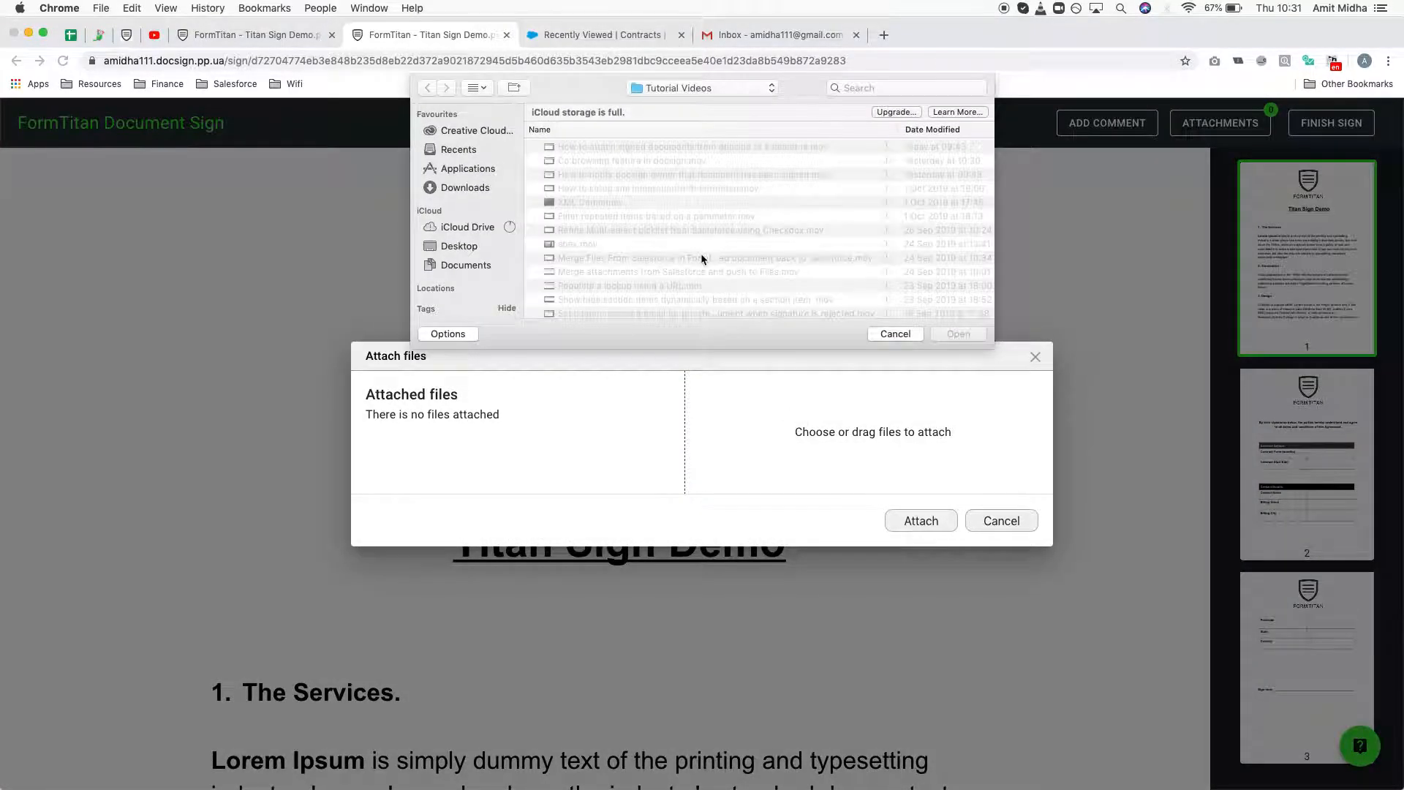
{"action": "left_click", "coordinate": [454, 246]}
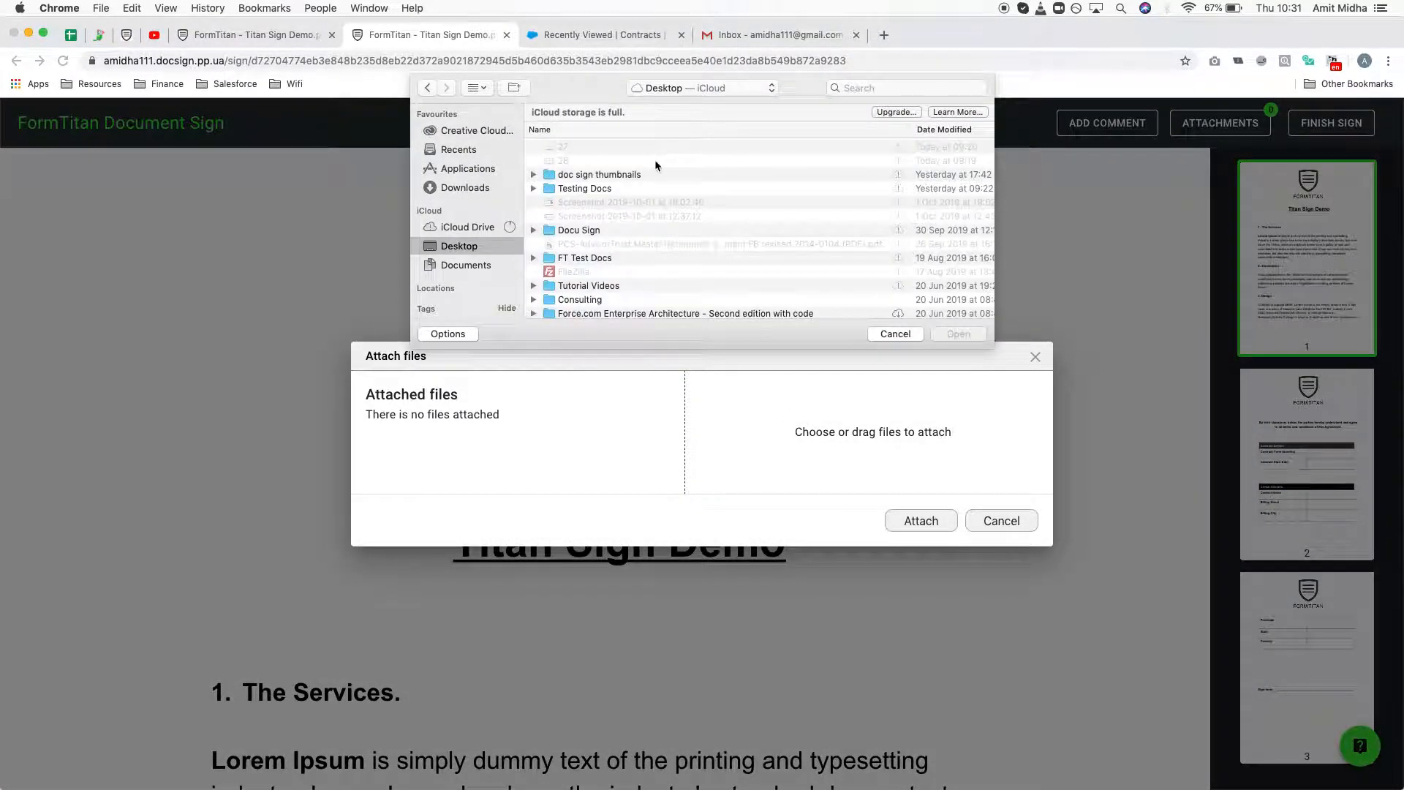
{"action": "double_click", "coordinate": [606, 190]}
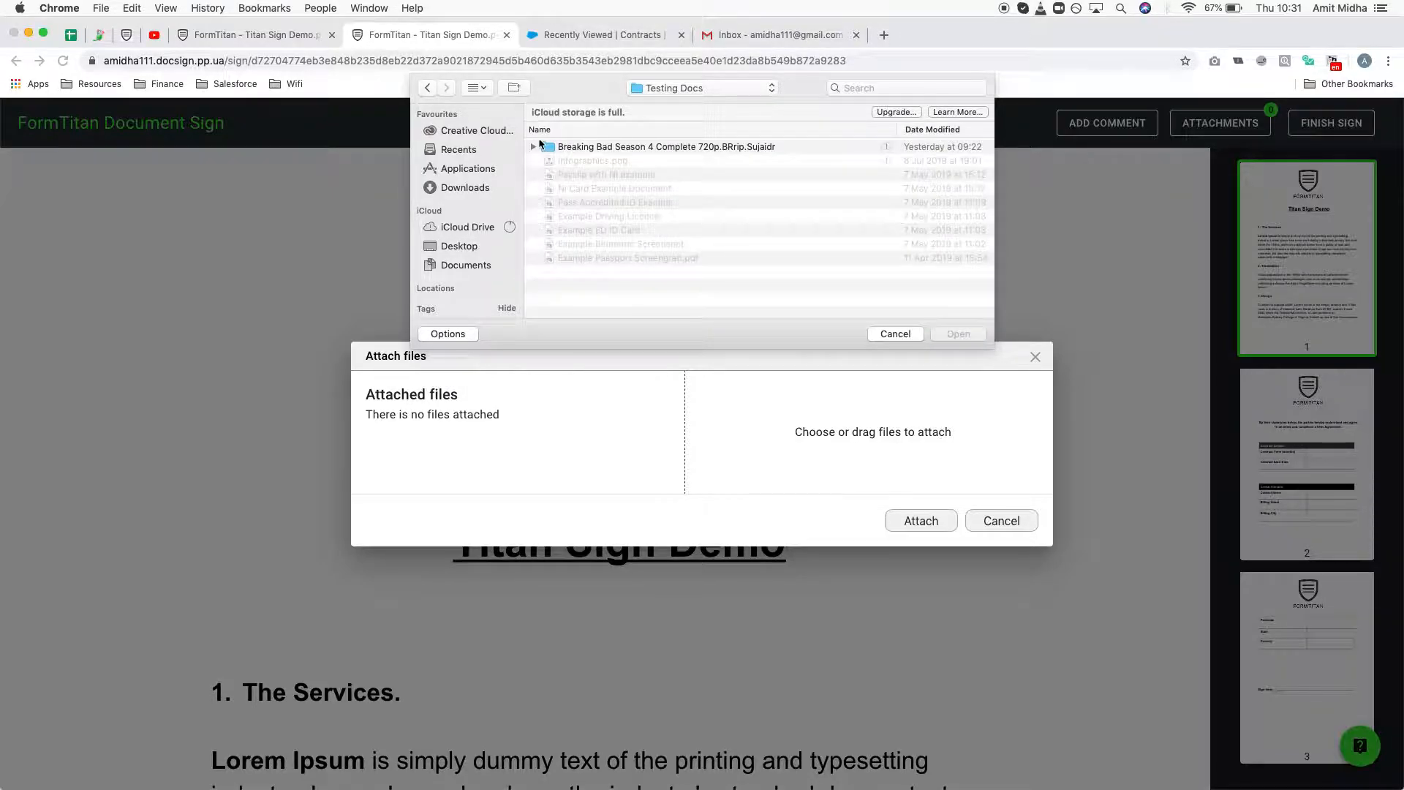
{"action": "left_click", "coordinate": [437, 93]}
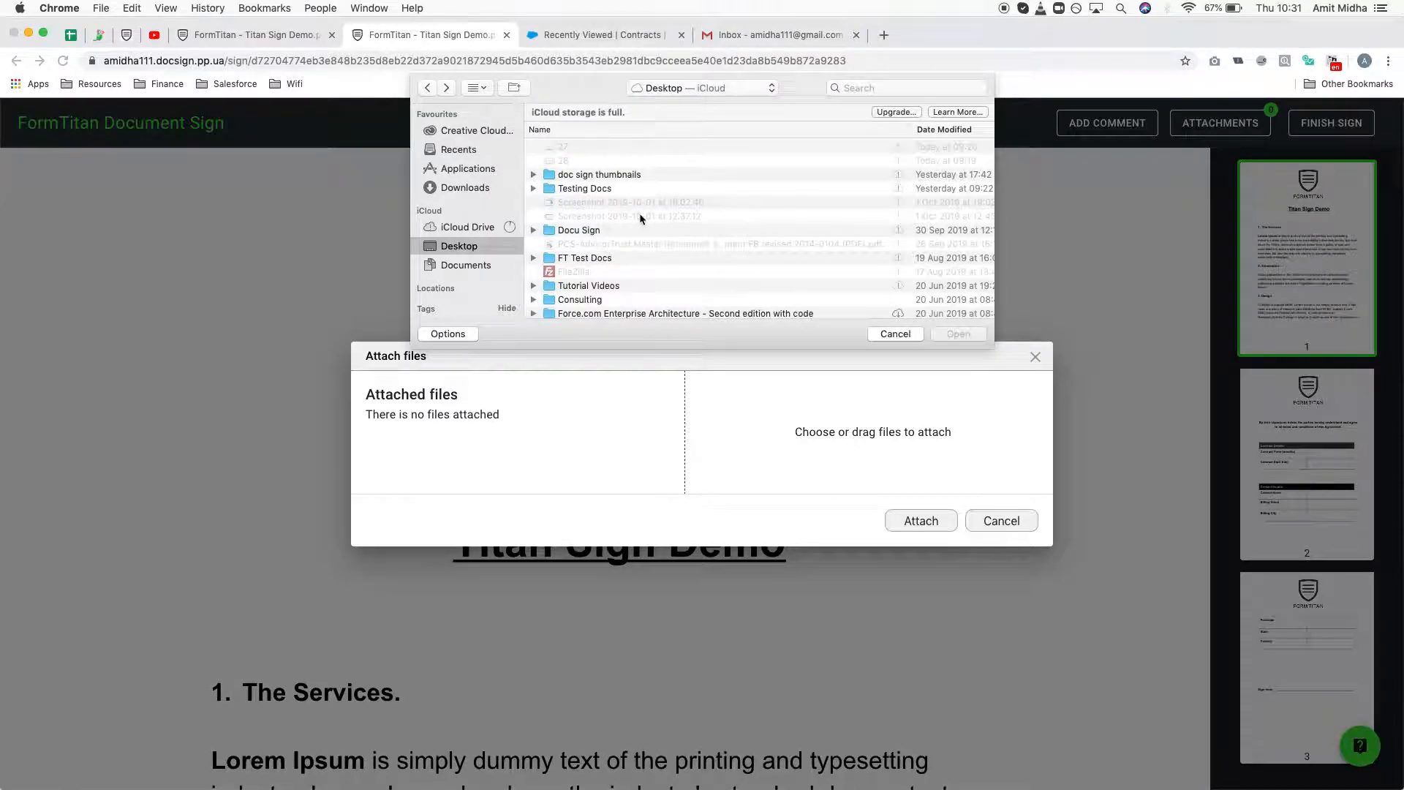
{"action": "scroll", "coordinate": [639, 213], "scroll_direction": "down", "scroll_amount": 5}
{"action": "scroll", "coordinate": [639, 213], "scroll_direction": "up", "scroll_amount": 5}
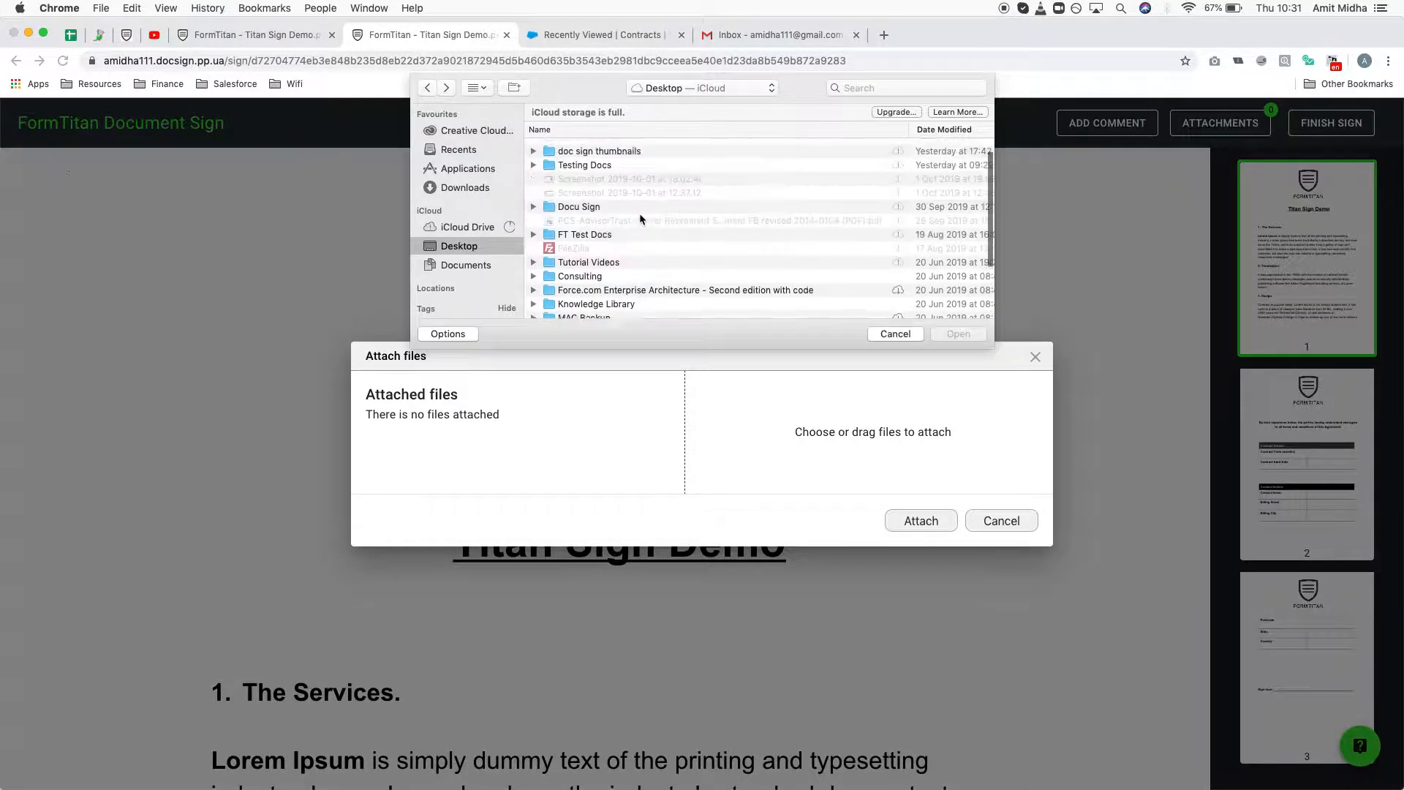
{"action": "left_click", "coordinate": [895, 333]}
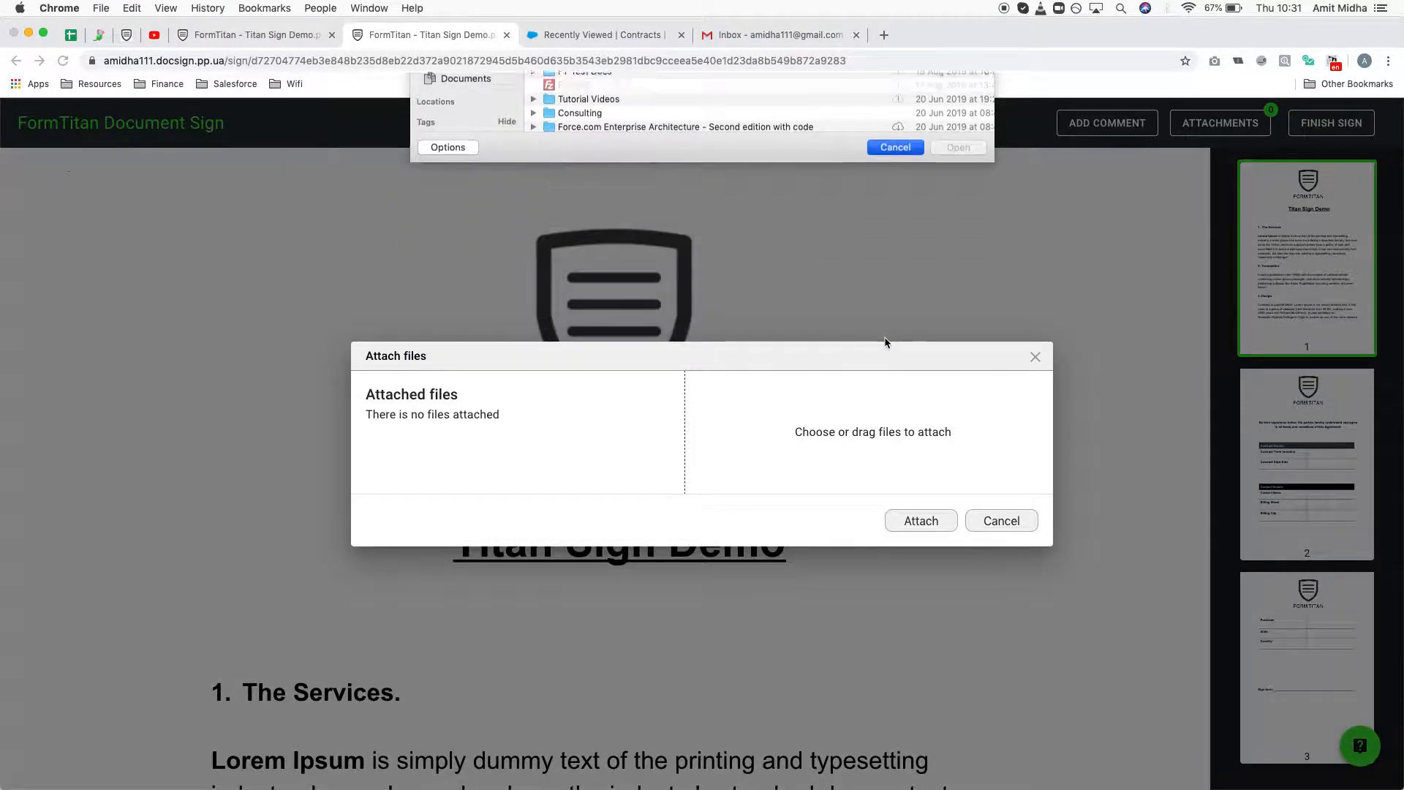
{"action": "left_click", "coordinate": [506, 35]}
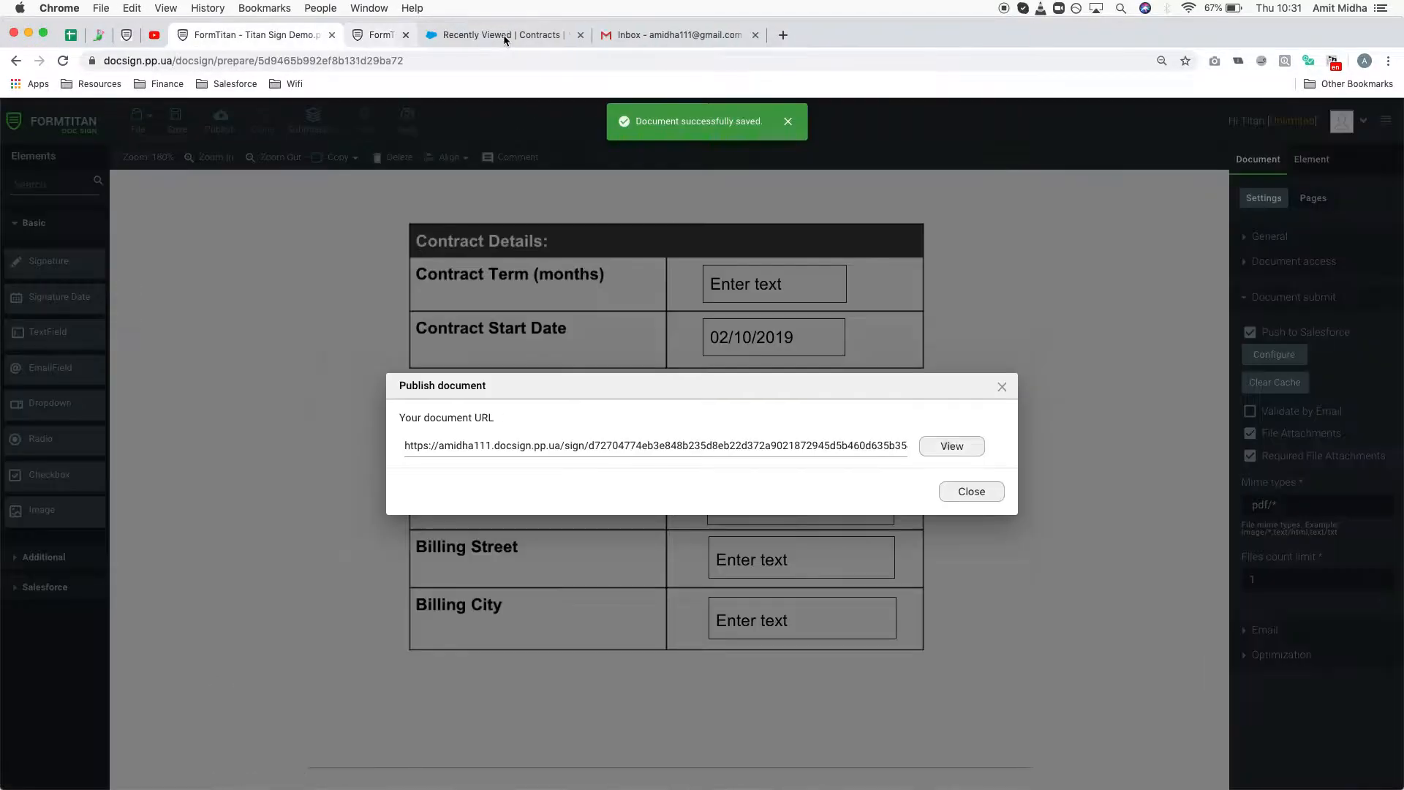
Dismiss the publish dialog and set the allowed attachment mime types to image/*
{"action": "left_click", "coordinate": [983, 492]}
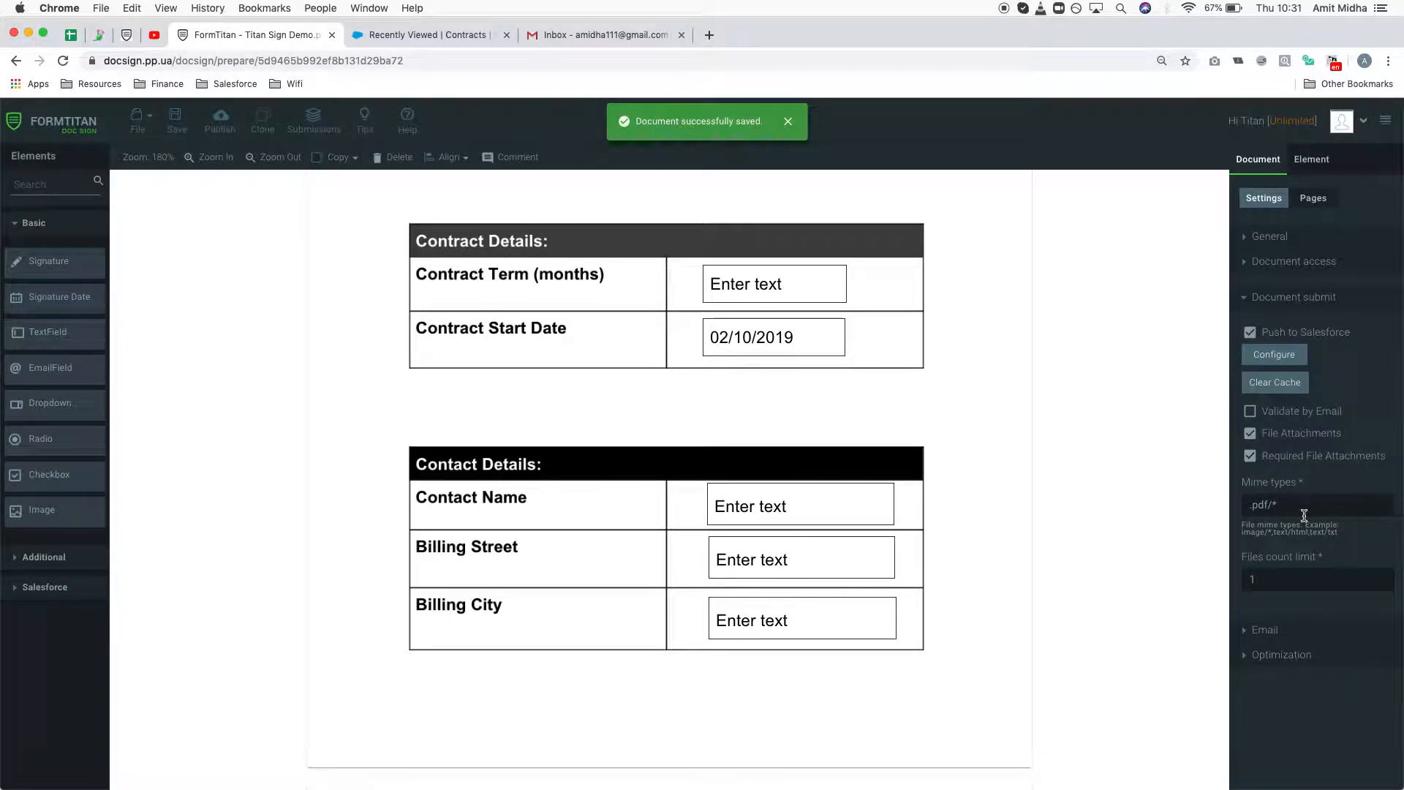
{"action": "key", "text": "Delete"}
{"action": "key", "text": "Delete"}
{"action": "key", "text": "Delete"}
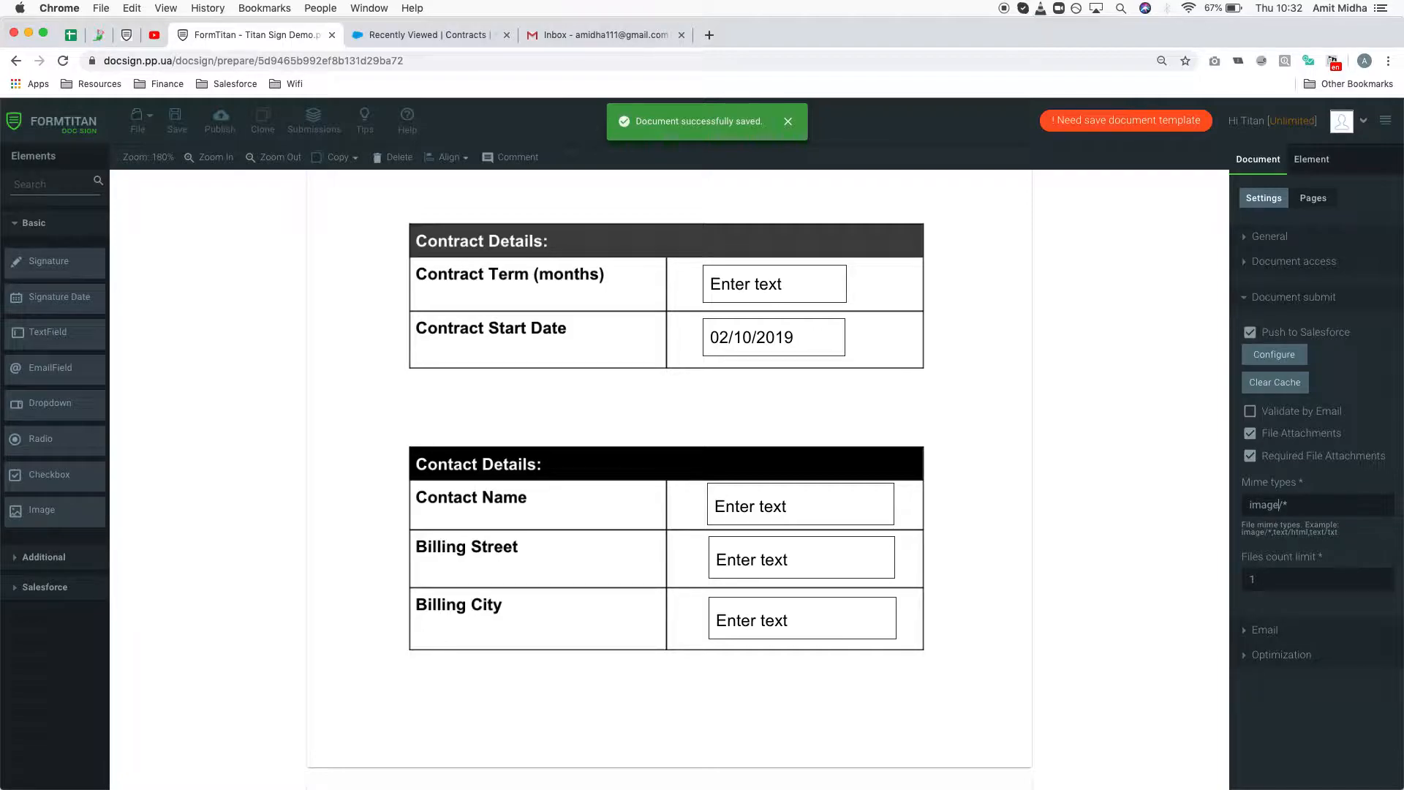
Save and republish the document with the changed attachment settings, and open its signing page
{"action": "left_click", "coordinate": [166, 128]}
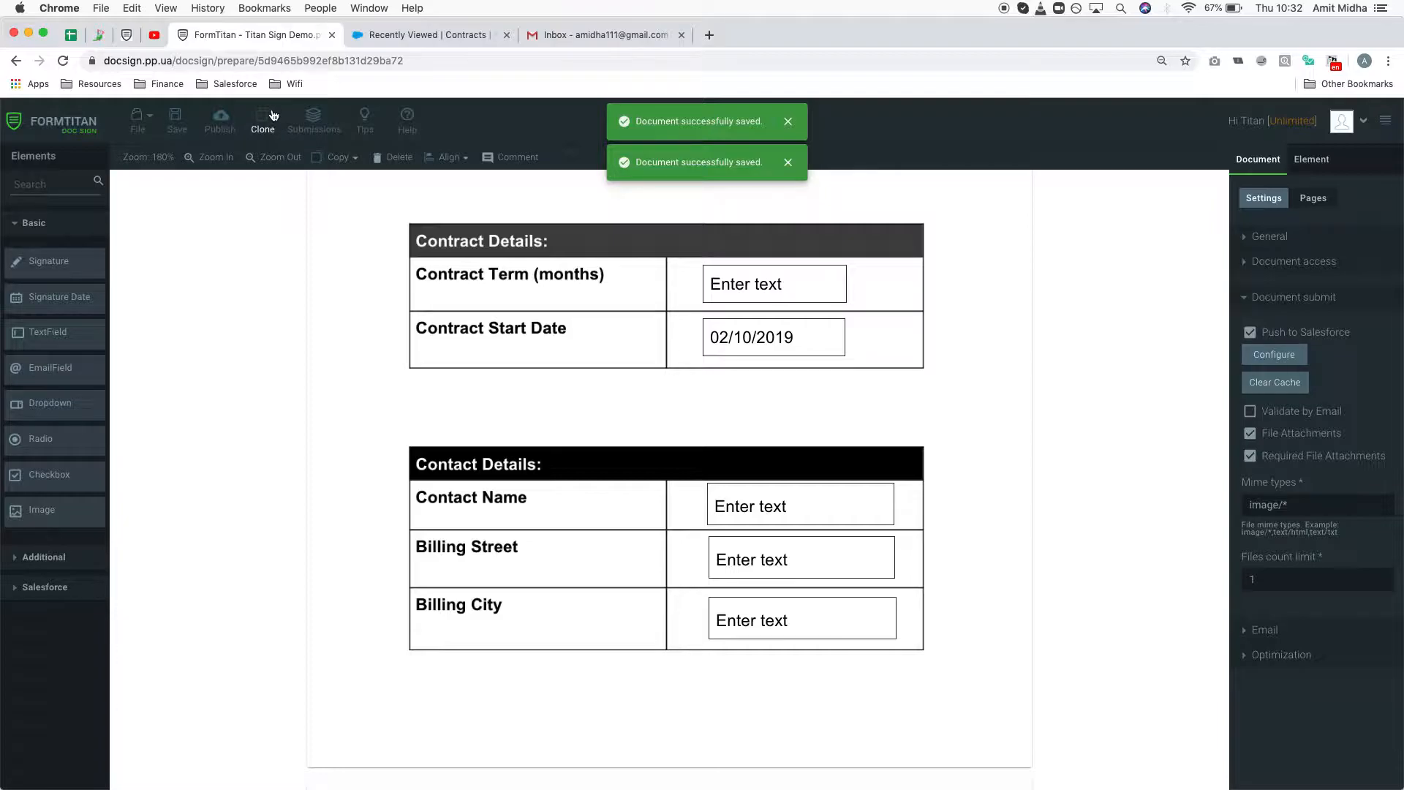
{"action": "left_click", "coordinate": [223, 120]}
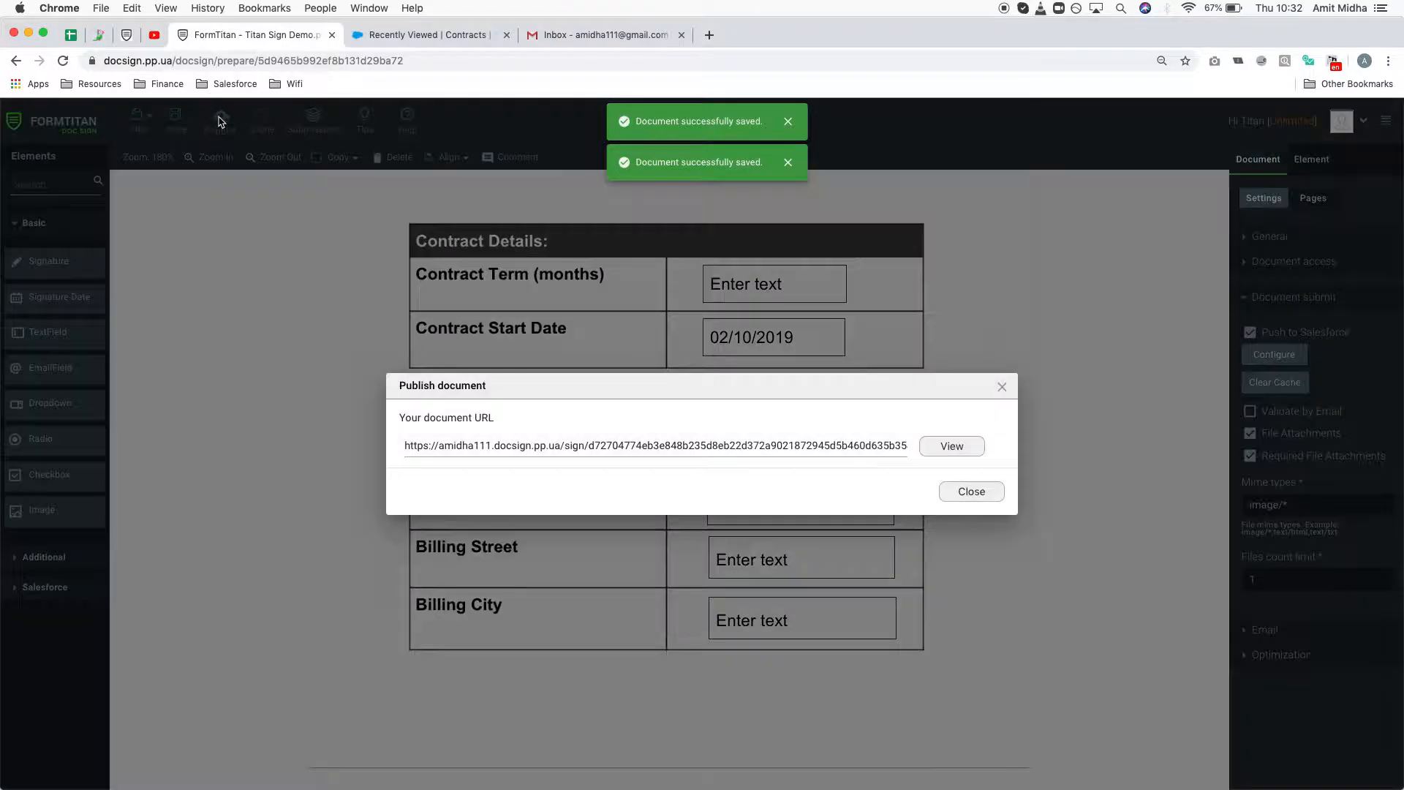
{"action": "left_click", "coordinate": [939, 446]}
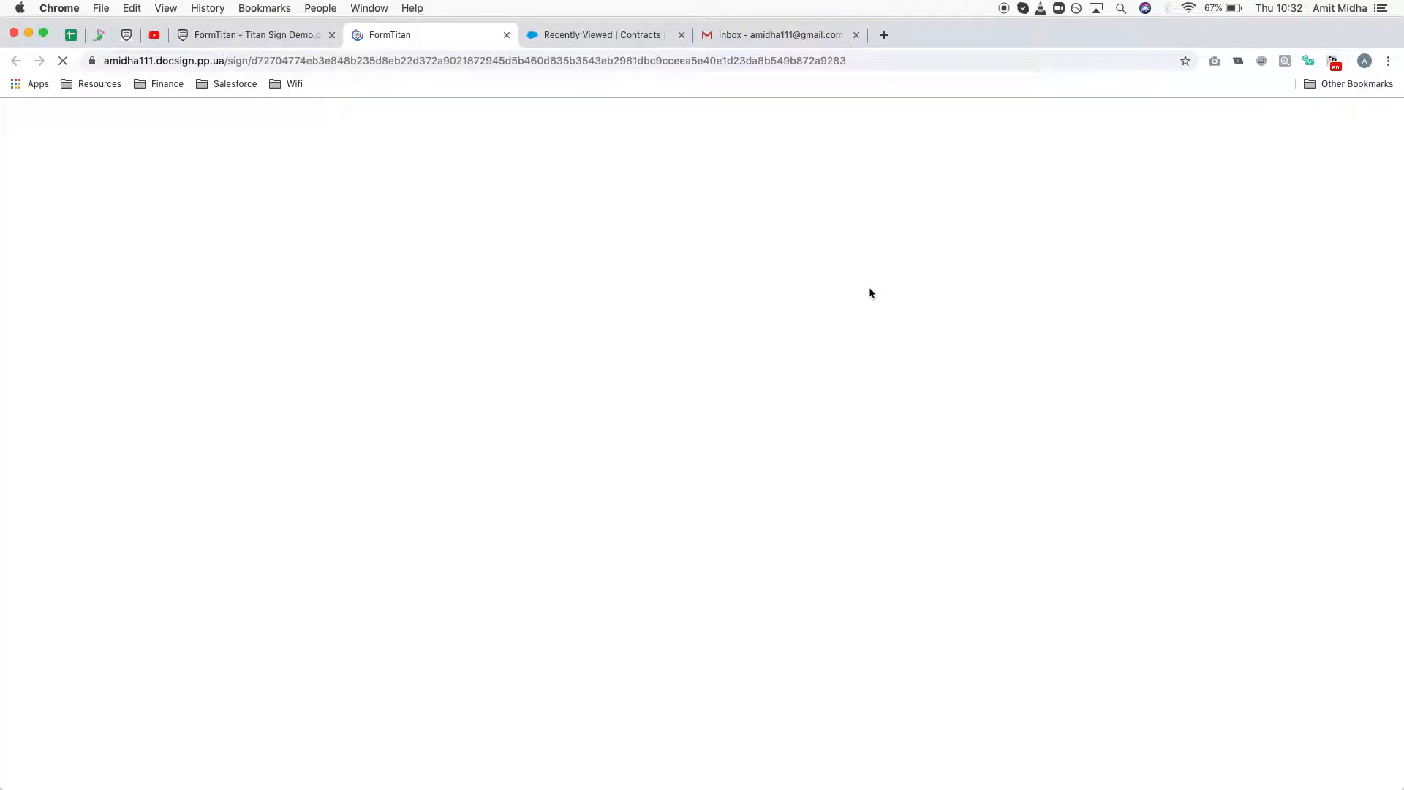
Attach Infographics.png from the Testing Docs folder on the Desktop to the signing document
{"action": "left_click", "coordinate": [1221, 123]}
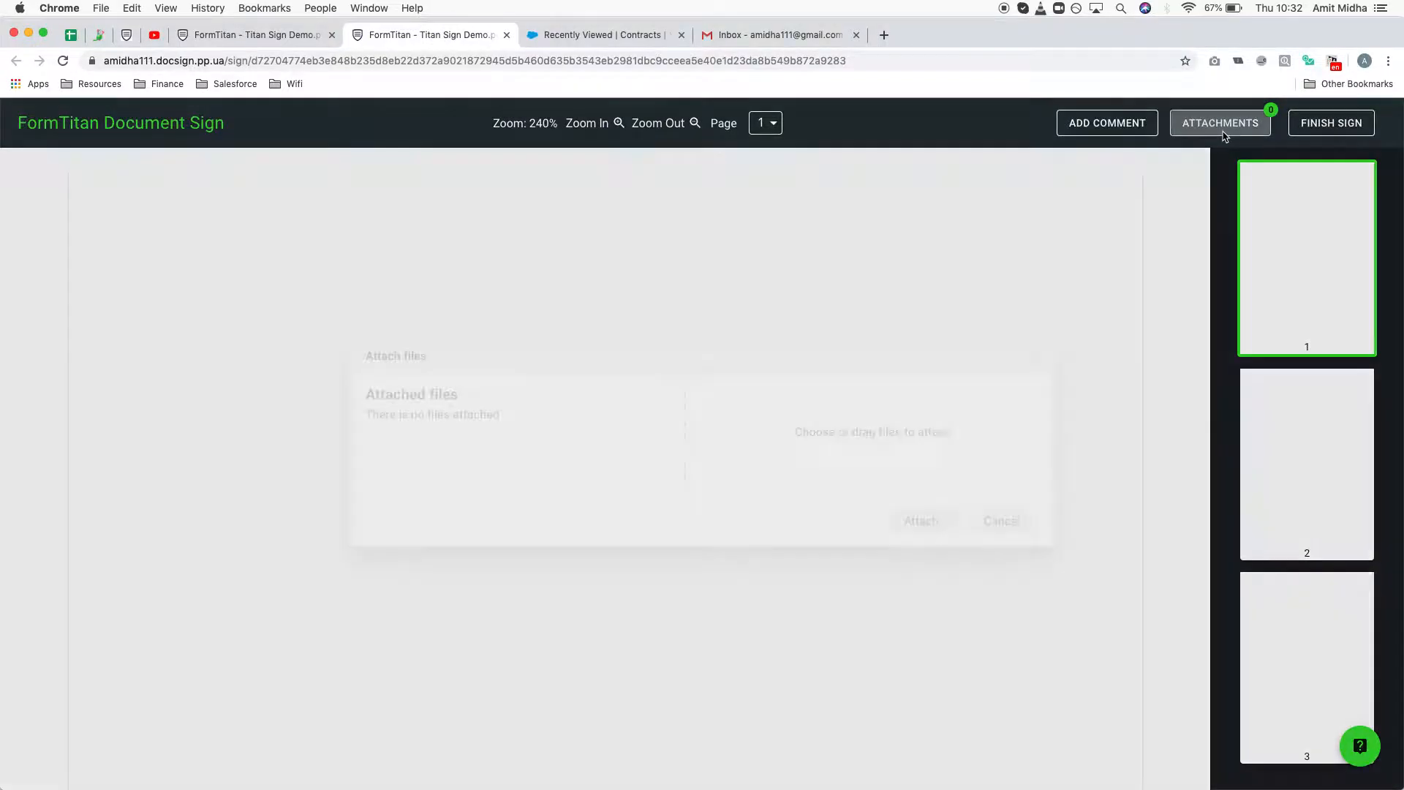
{"action": "left_click", "coordinate": [841, 424]}
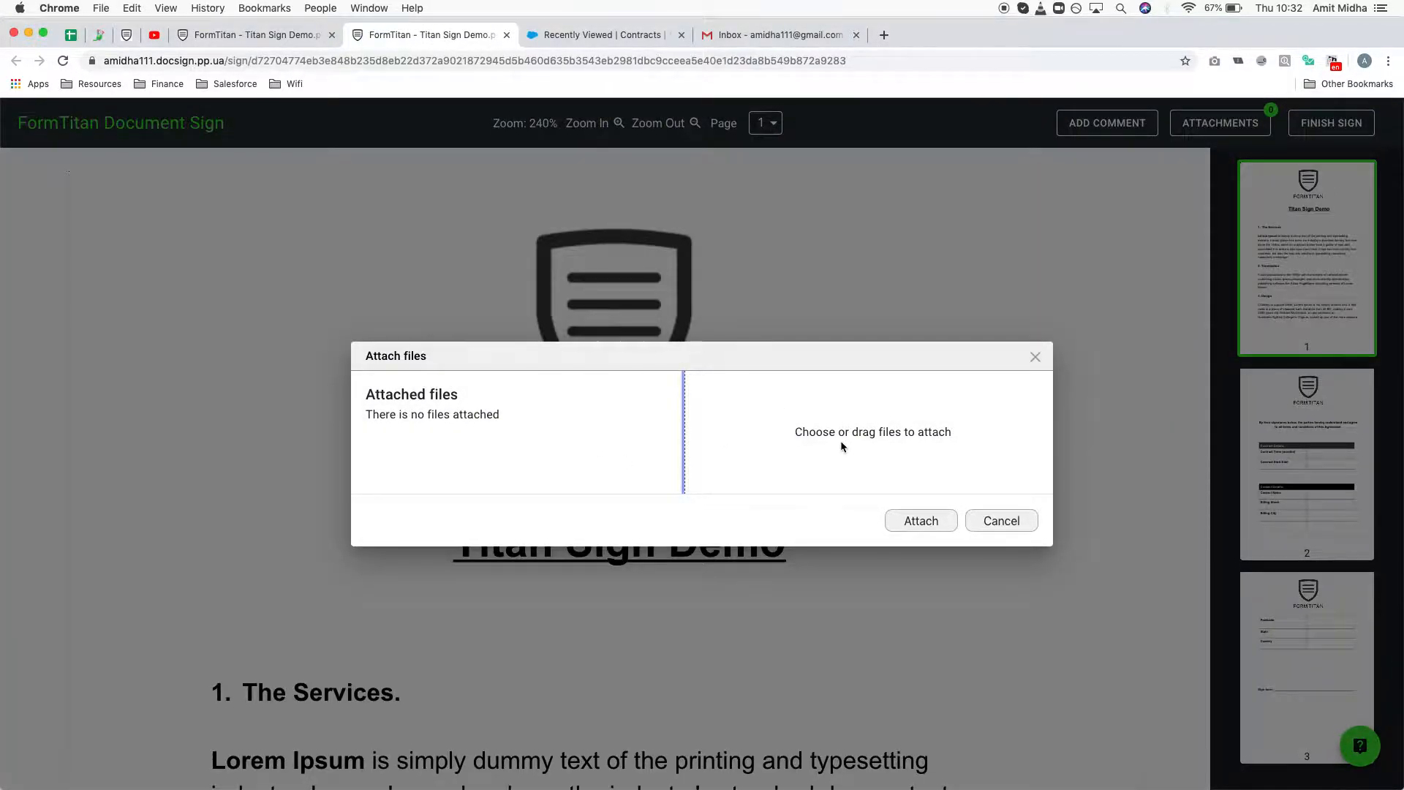
{"action": "left_click", "coordinate": [474, 243]}
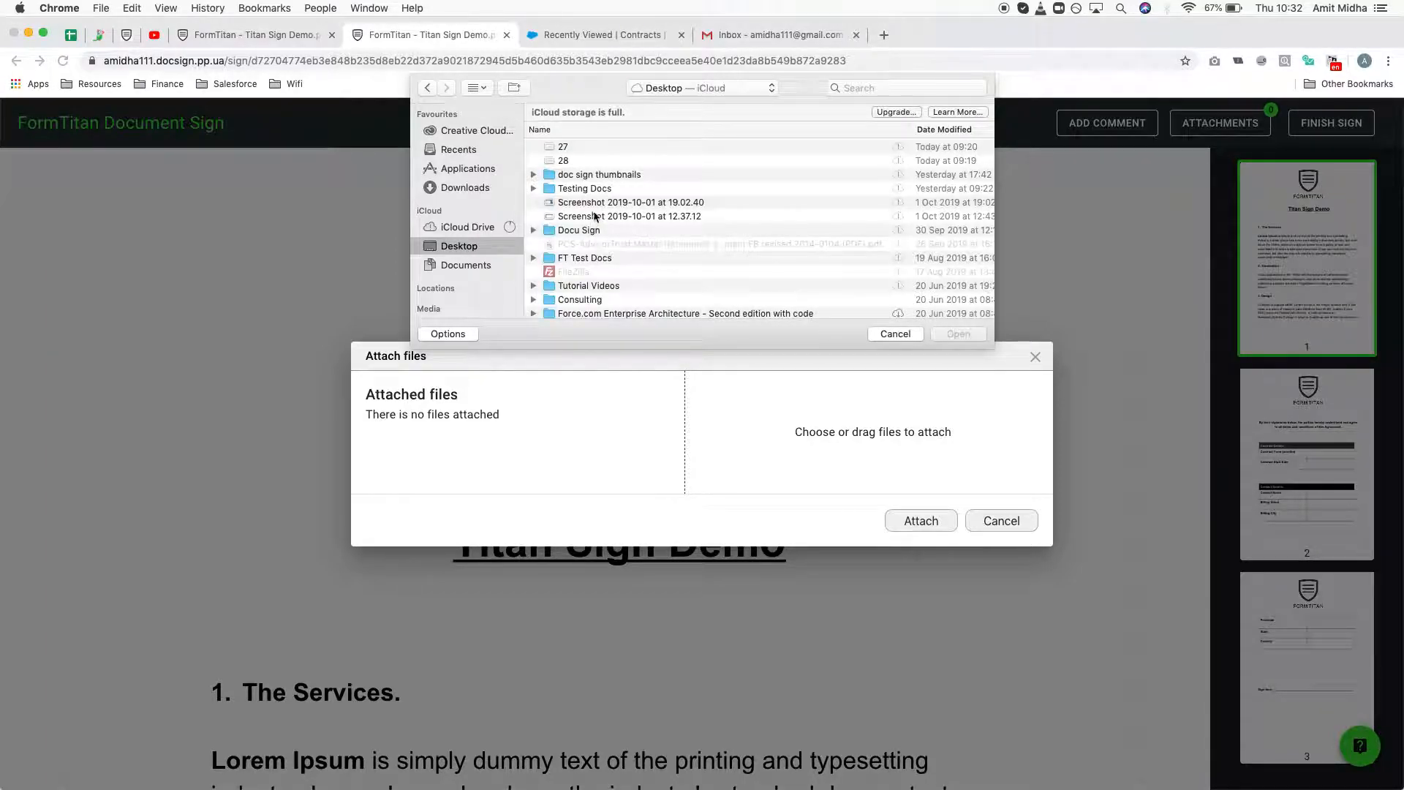
{"action": "double_click", "coordinate": [594, 186]}
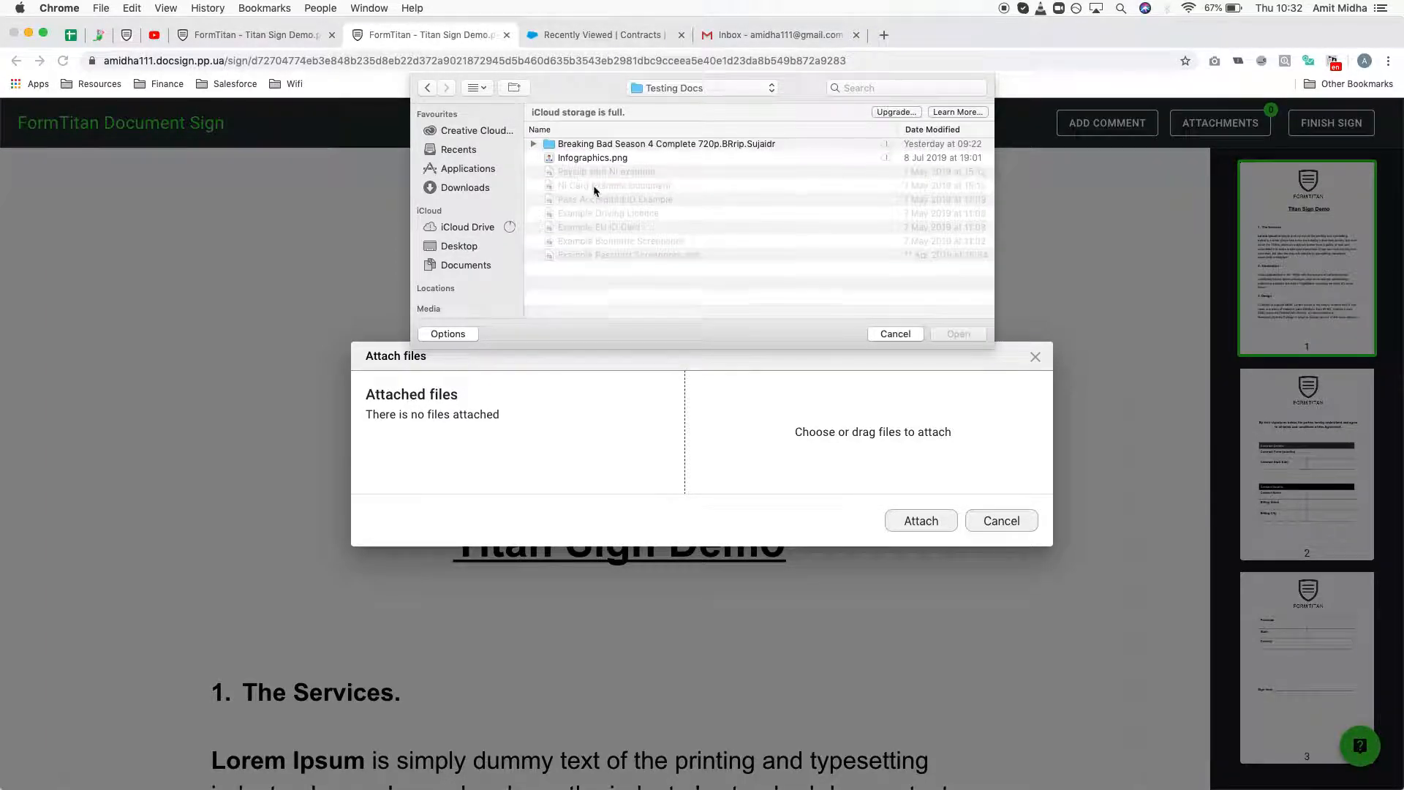
{"action": "double_click", "coordinate": [604, 163]}
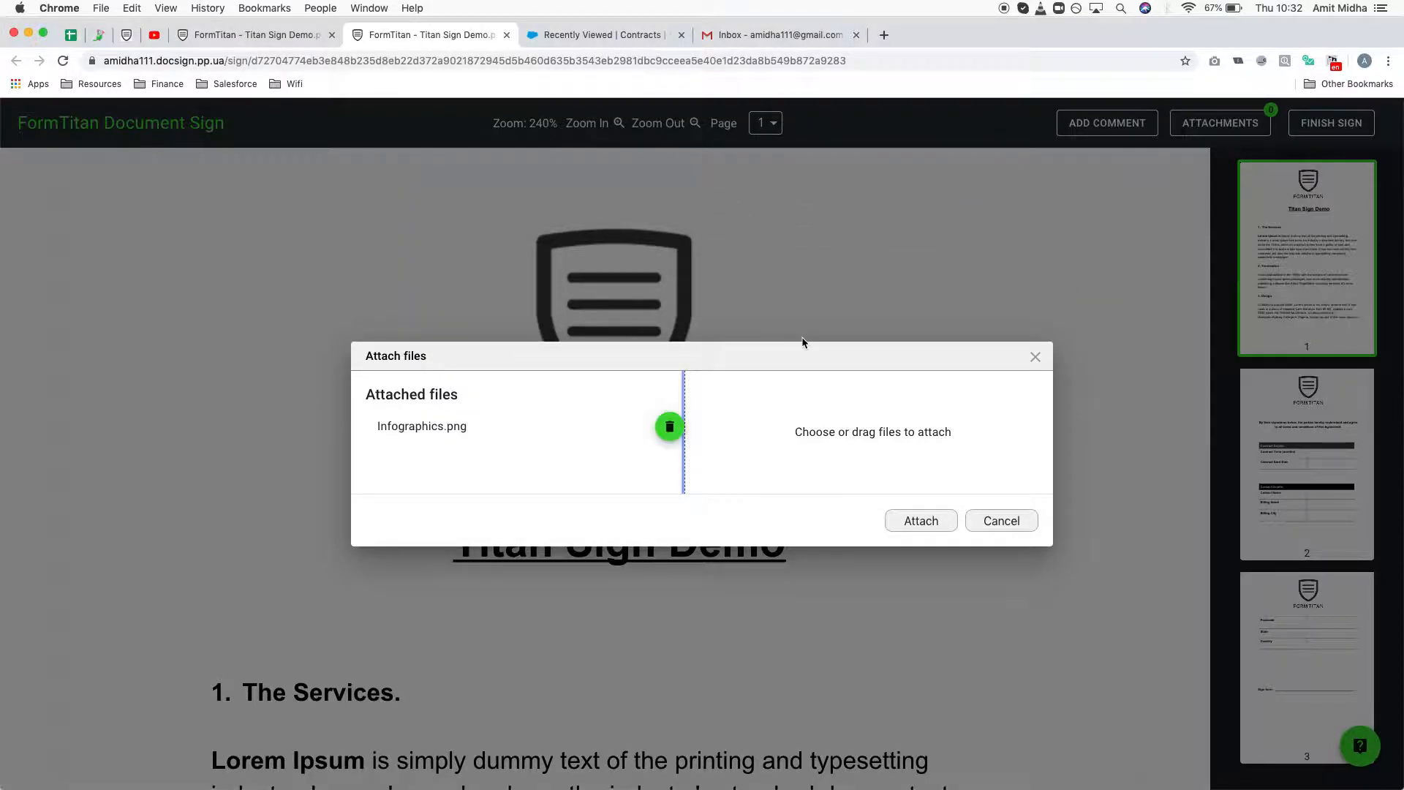
{"action": "left_click", "coordinate": [907, 522]}
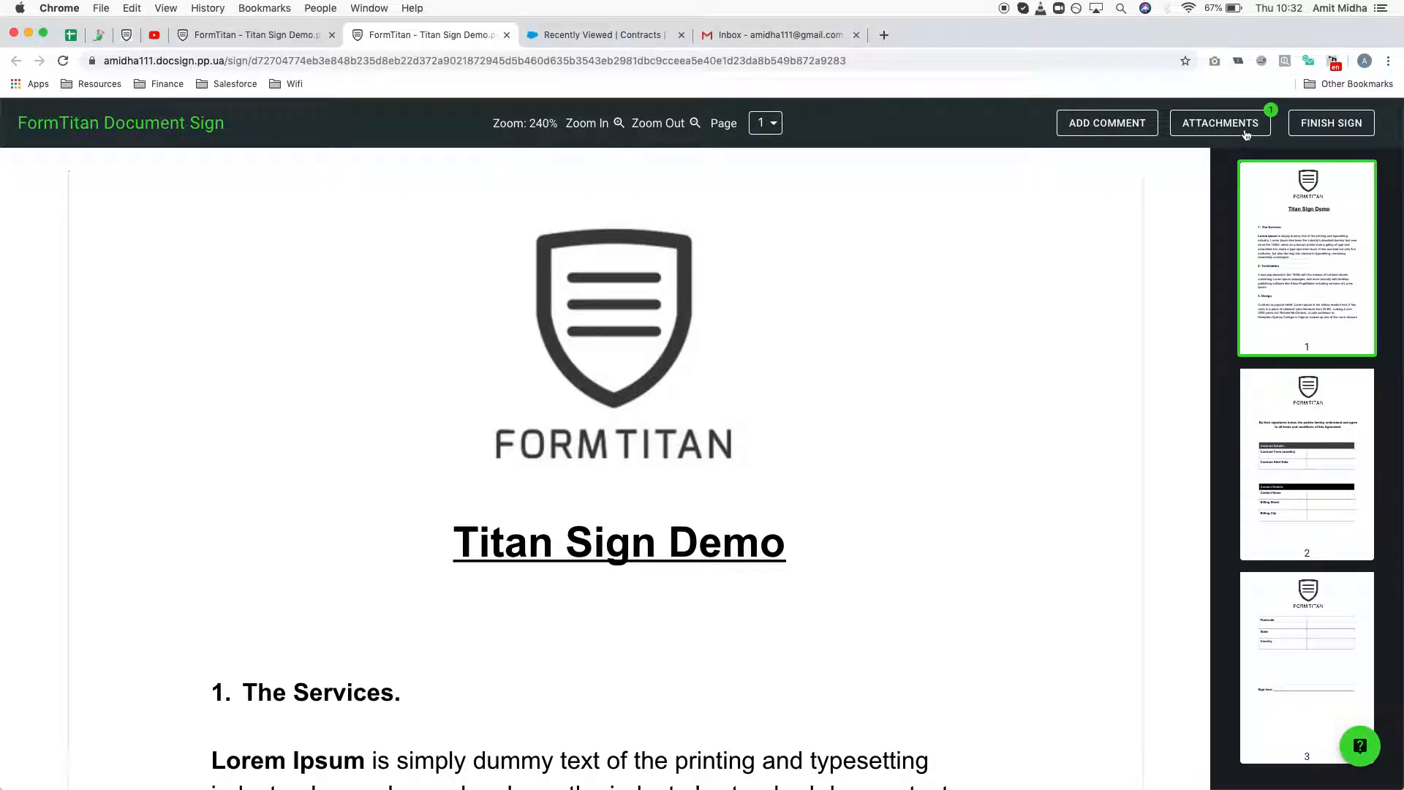
Enter 24 as the Contract Term (months) in the Contract Details table on page 2
{"action": "scroll", "coordinate": [1065, 248], "scroll_direction": "down", "scroll_amount": 20}
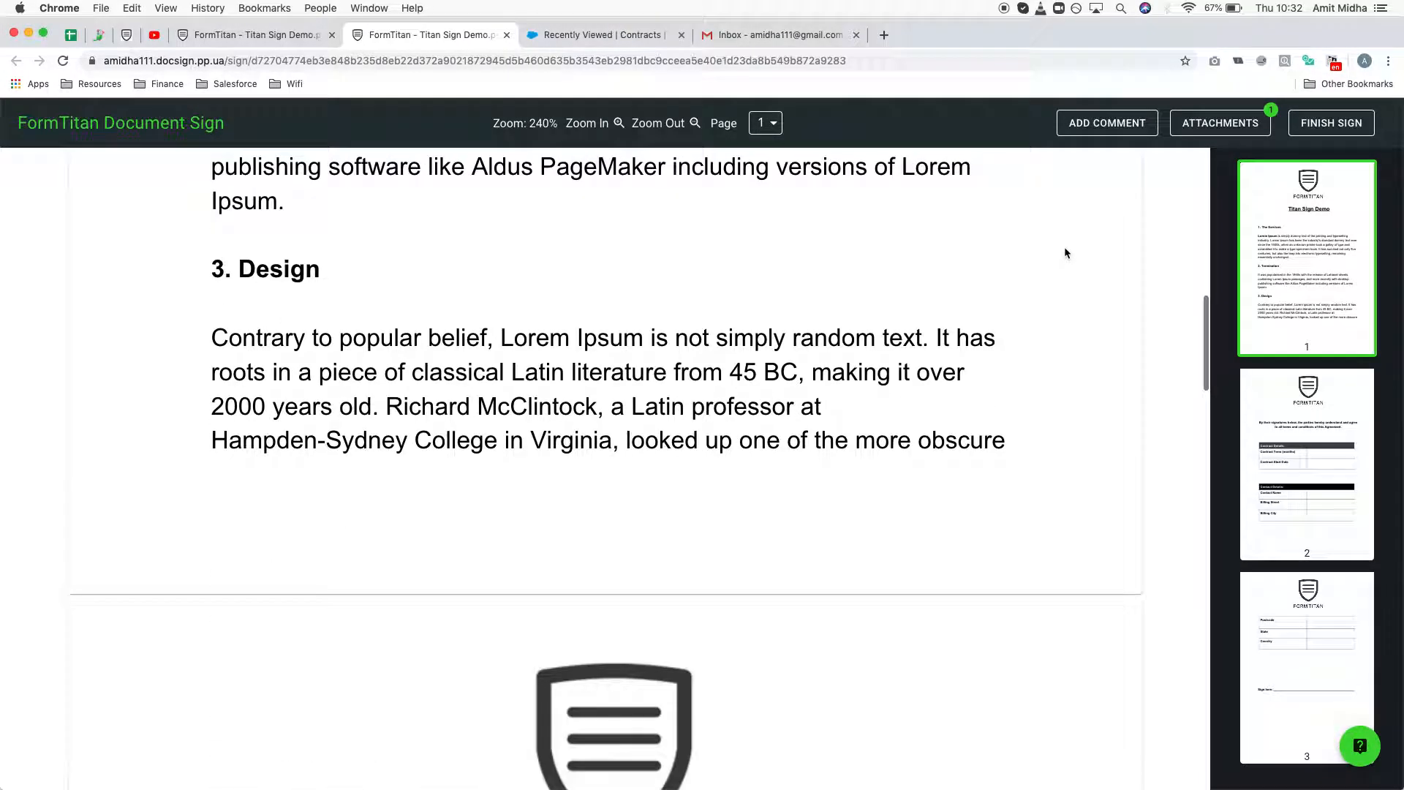
{"action": "left_click", "coordinate": [812, 424]}
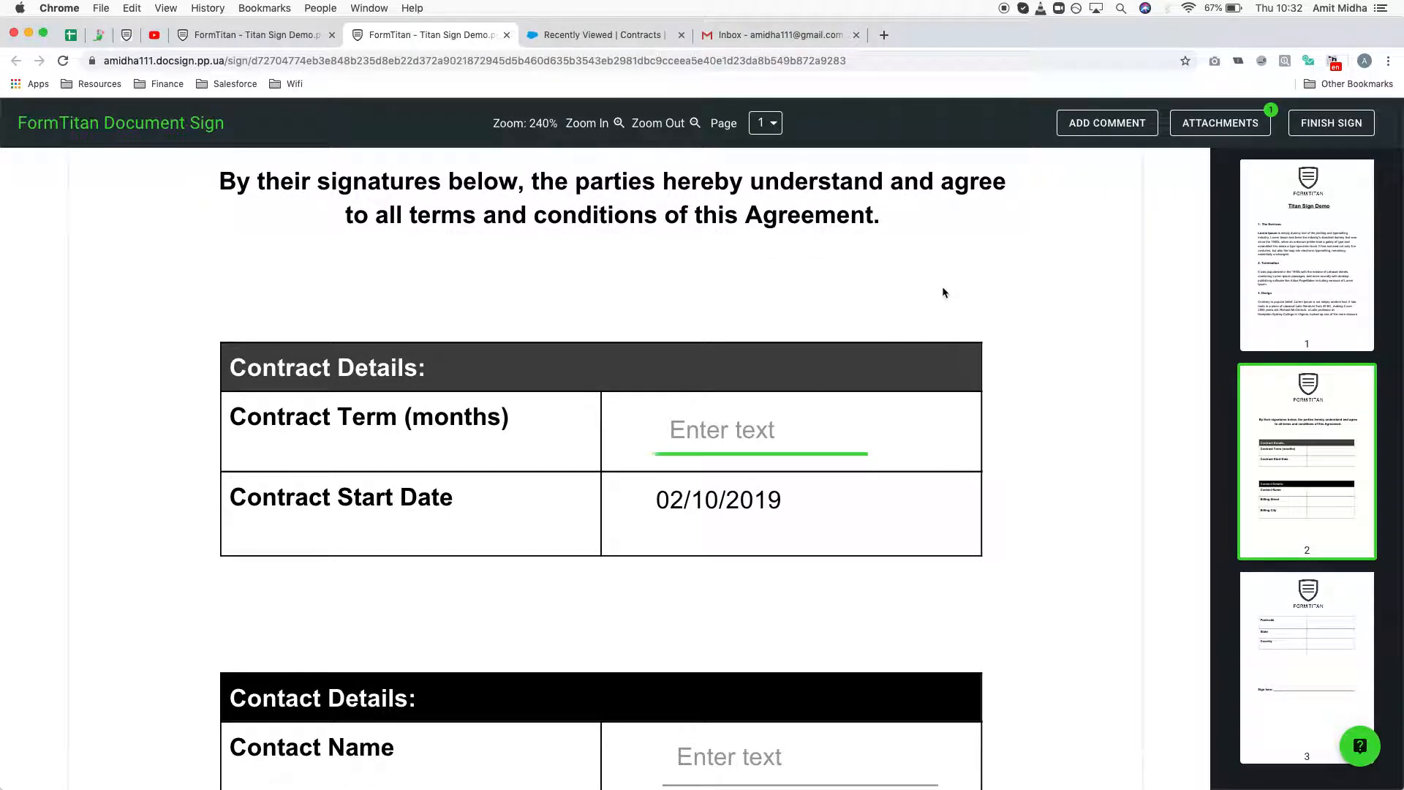
{"action": "type", "text": "Joe Bloggs"}
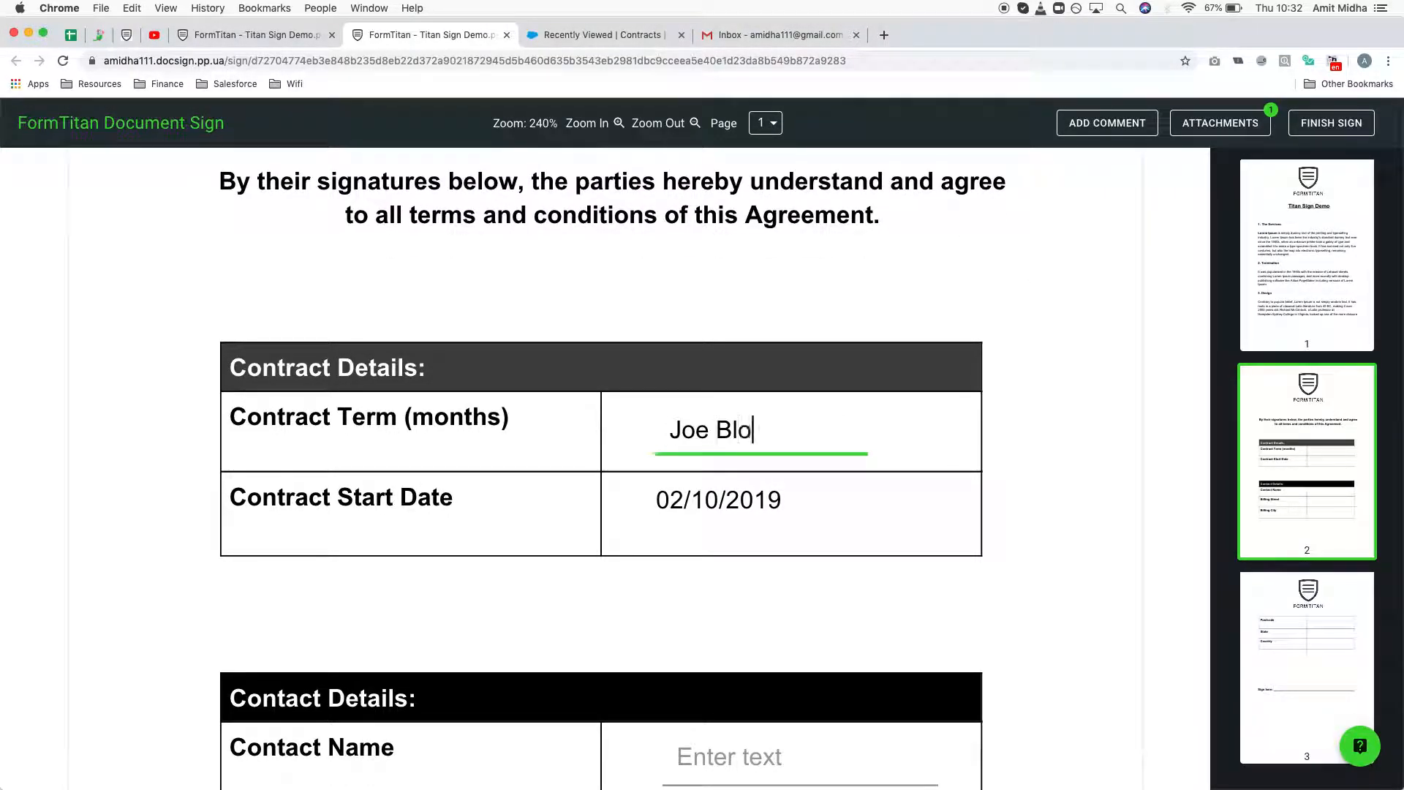
{"action": "scroll", "coordinate": [956, 376], "scroll_direction": "down", "scroll_amount": 5}
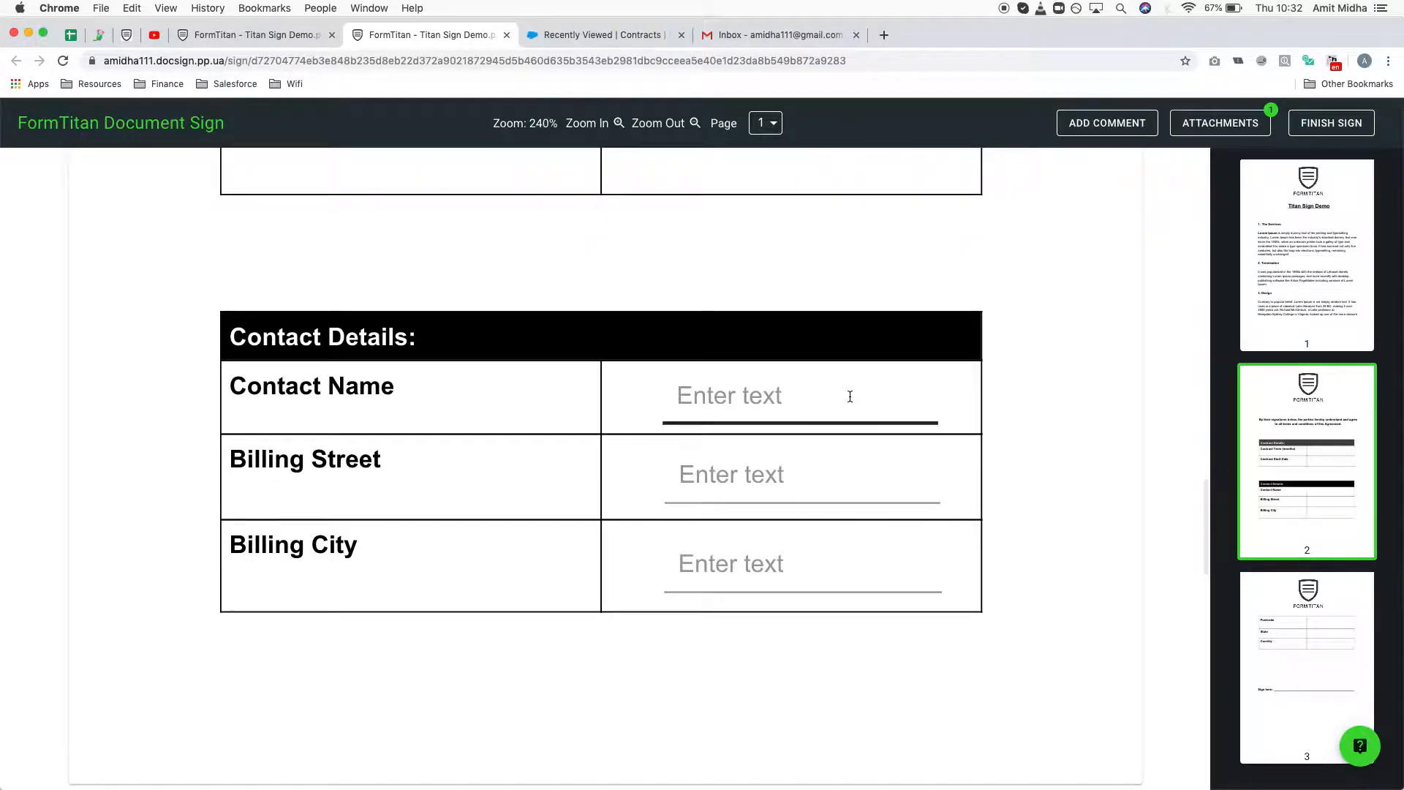
{"action": "scroll", "coordinate": [848, 381], "scroll_direction": "up", "scroll_amount": 5}
{"action": "left_click_drag", "start_coordinate": [796, 450], "coordinate": [634, 458]}
{"action": "type", "text": "wr"}
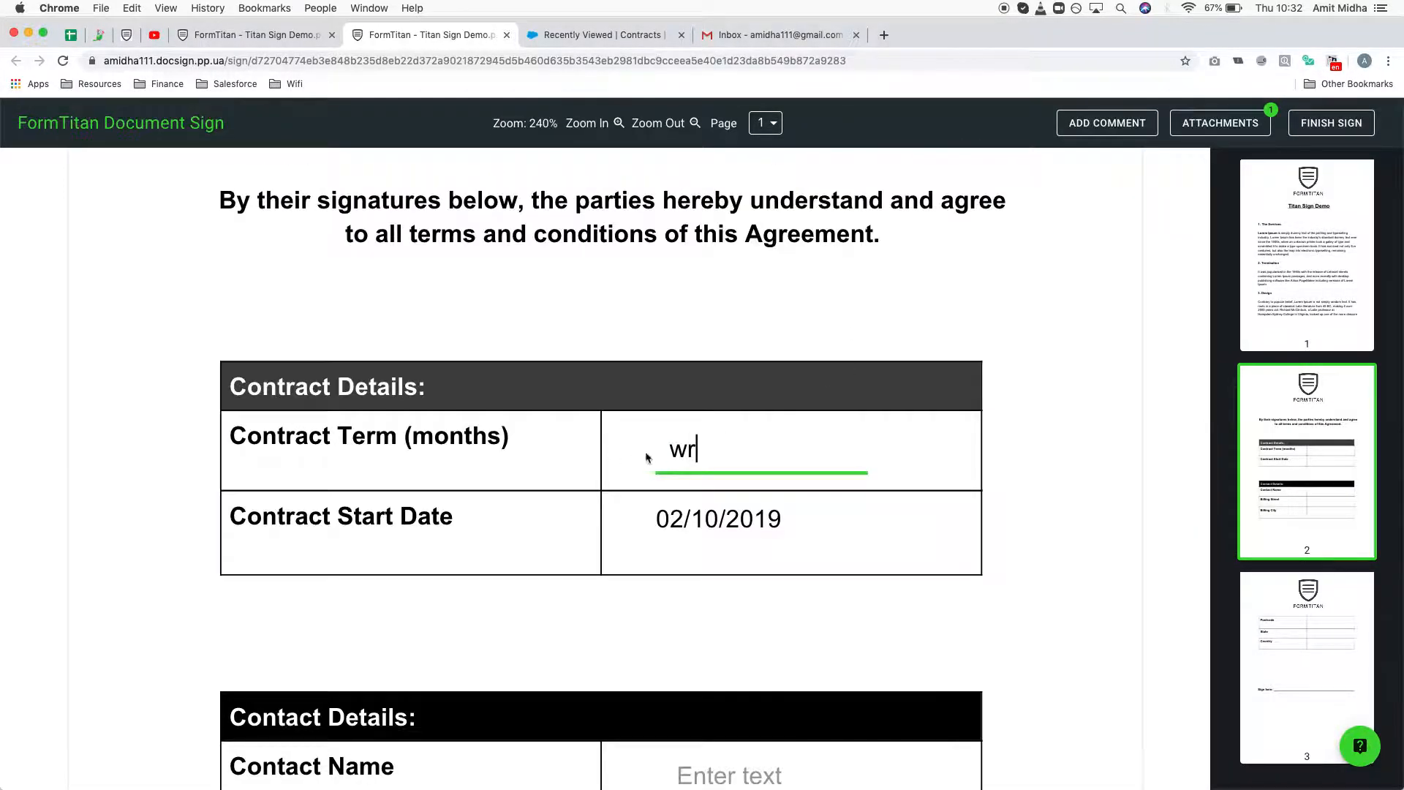
{"action": "key", "text": "BackSpace"}
{"action": "type", "text": "24"}
Fill in the Contact Details table with the contact's full name, billing street and billing city
{"action": "scroll", "coordinate": [834, 491], "scroll_direction": "down", "scroll_amount": 5}
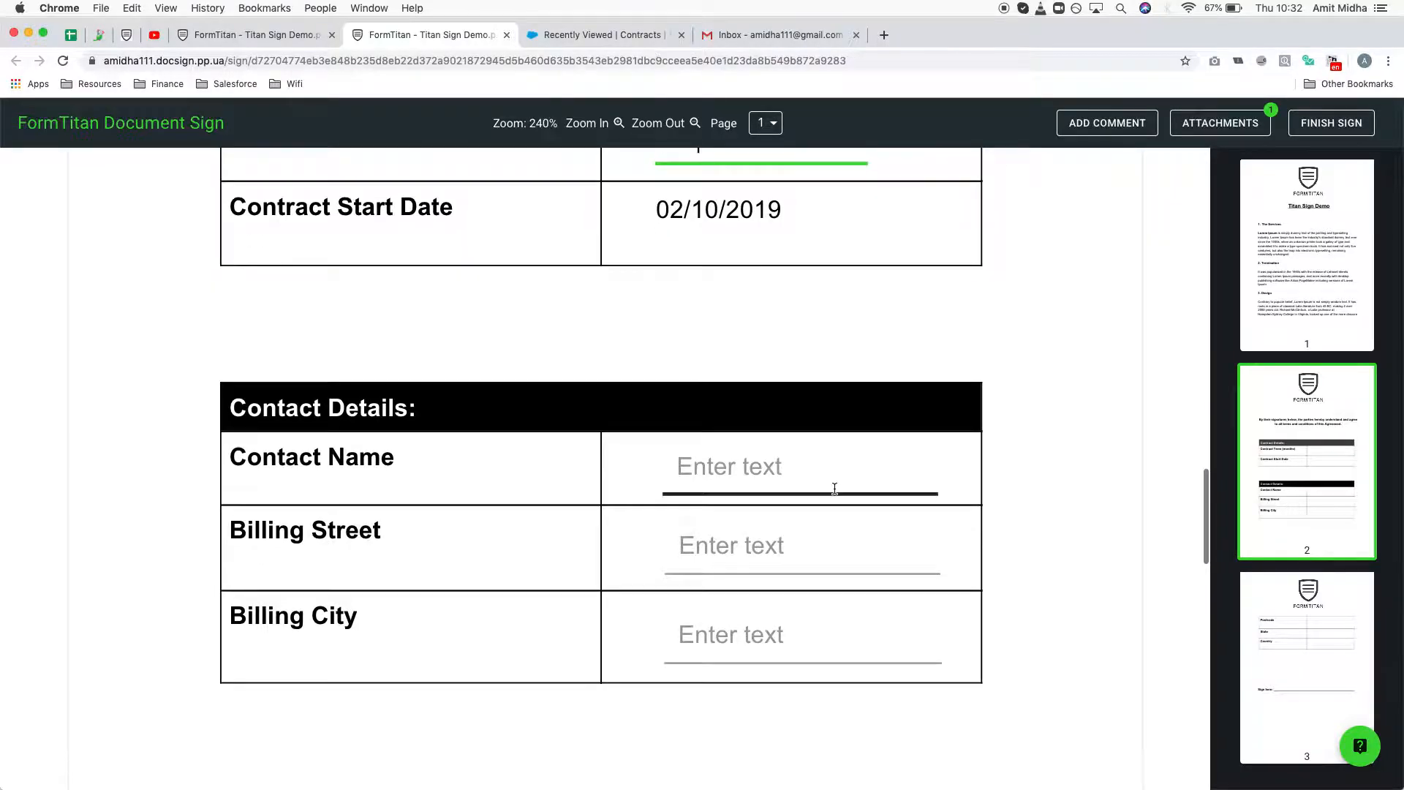
{"action": "left_click", "coordinate": [827, 489]}
{"action": "type", "text": "Joe Bloggs"}
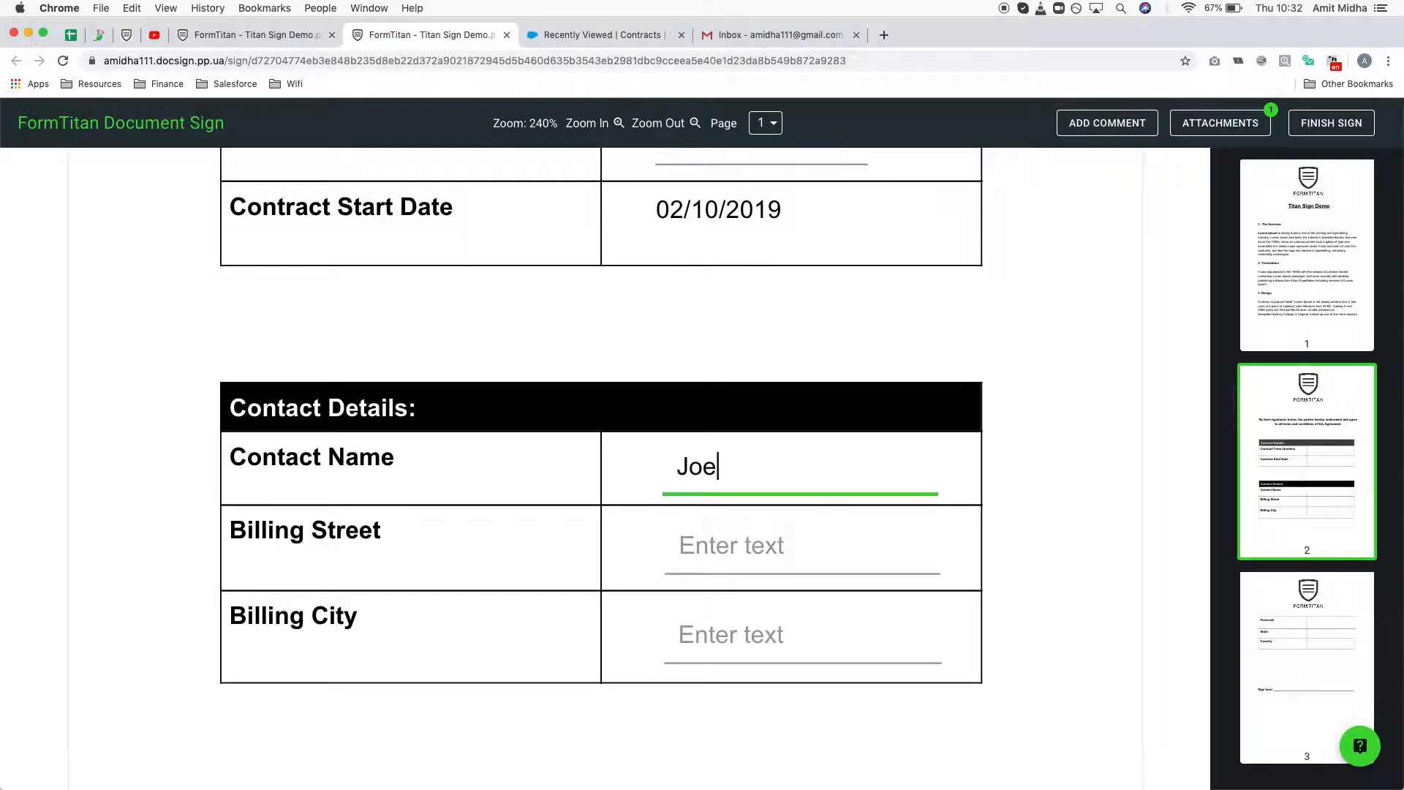
{"action": "left_click", "coordinate": [821, 549]}
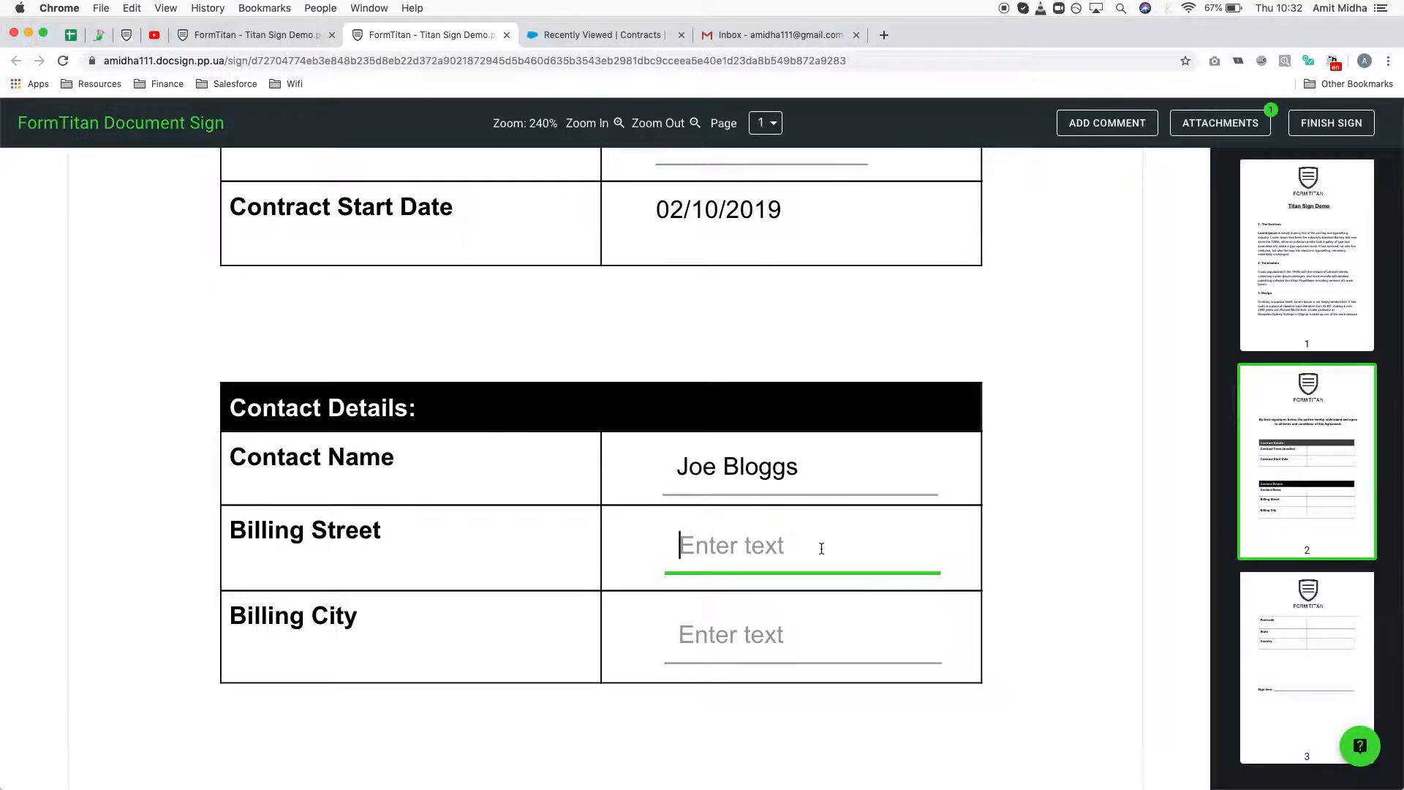
{"action": "type", "text": "Test Street"}
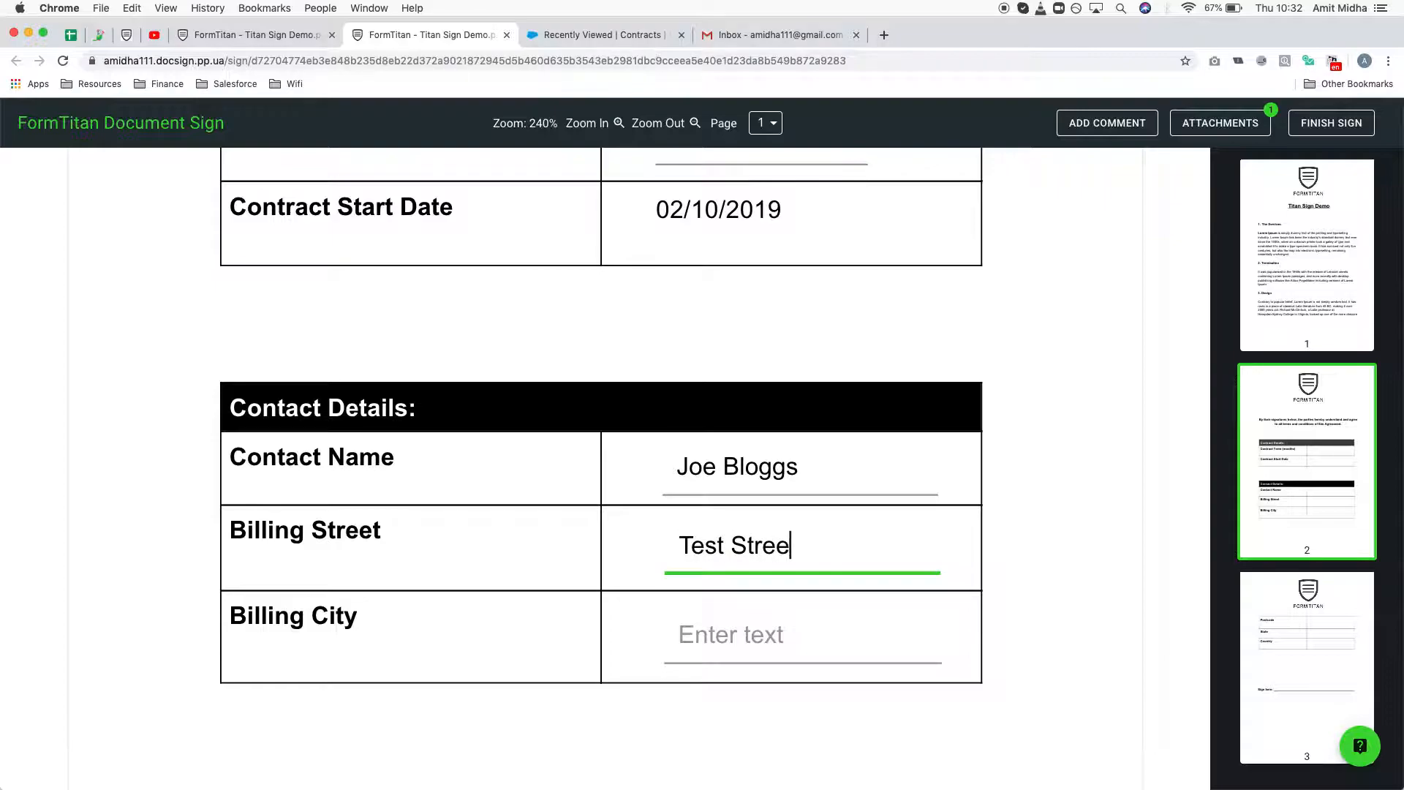
{"action": "left_click", "coordinate": [883, 666]}
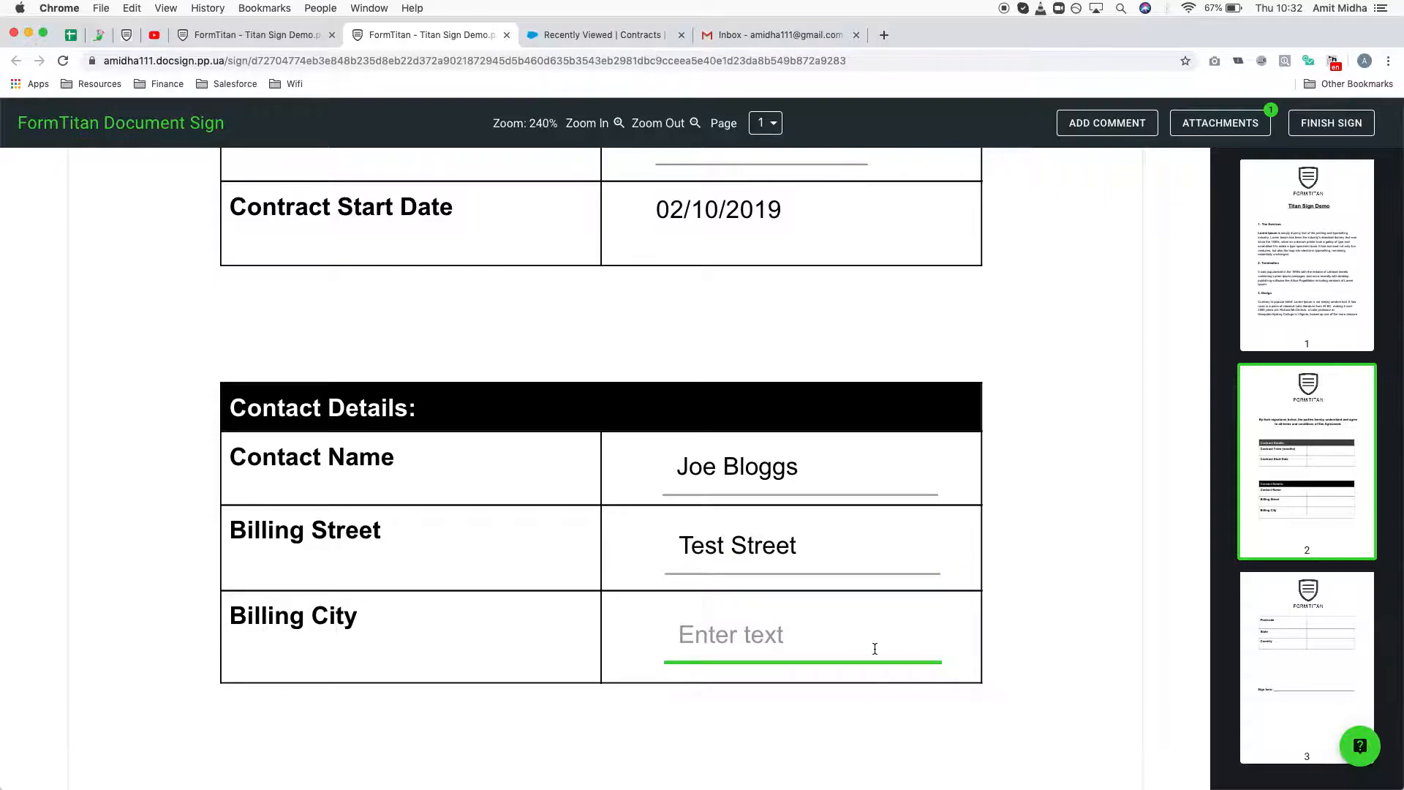
{"action": "type", "text": "Test City"}
On page 3, enter the postcode, set the state to Alabama and the country to United States
{"action": "scroll", "coordinate": [872, 663], "scroll_direction": "down", "scroll_amount": 10}
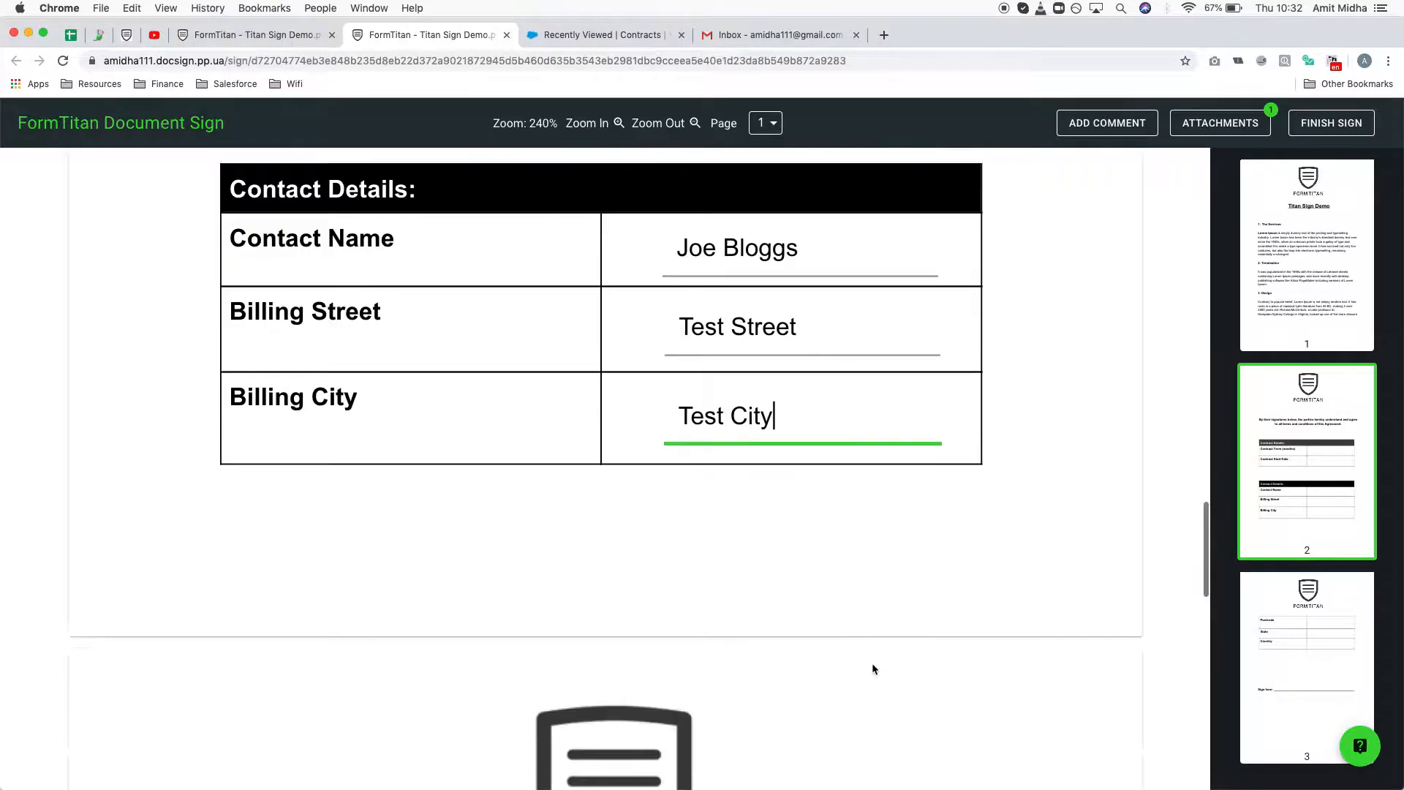
{"action": "left_click", "coordinate": [852, 546]}
{"action": "type", "text": "Test123"}
{"action": "left_click", "coordinate": [842, 618]}
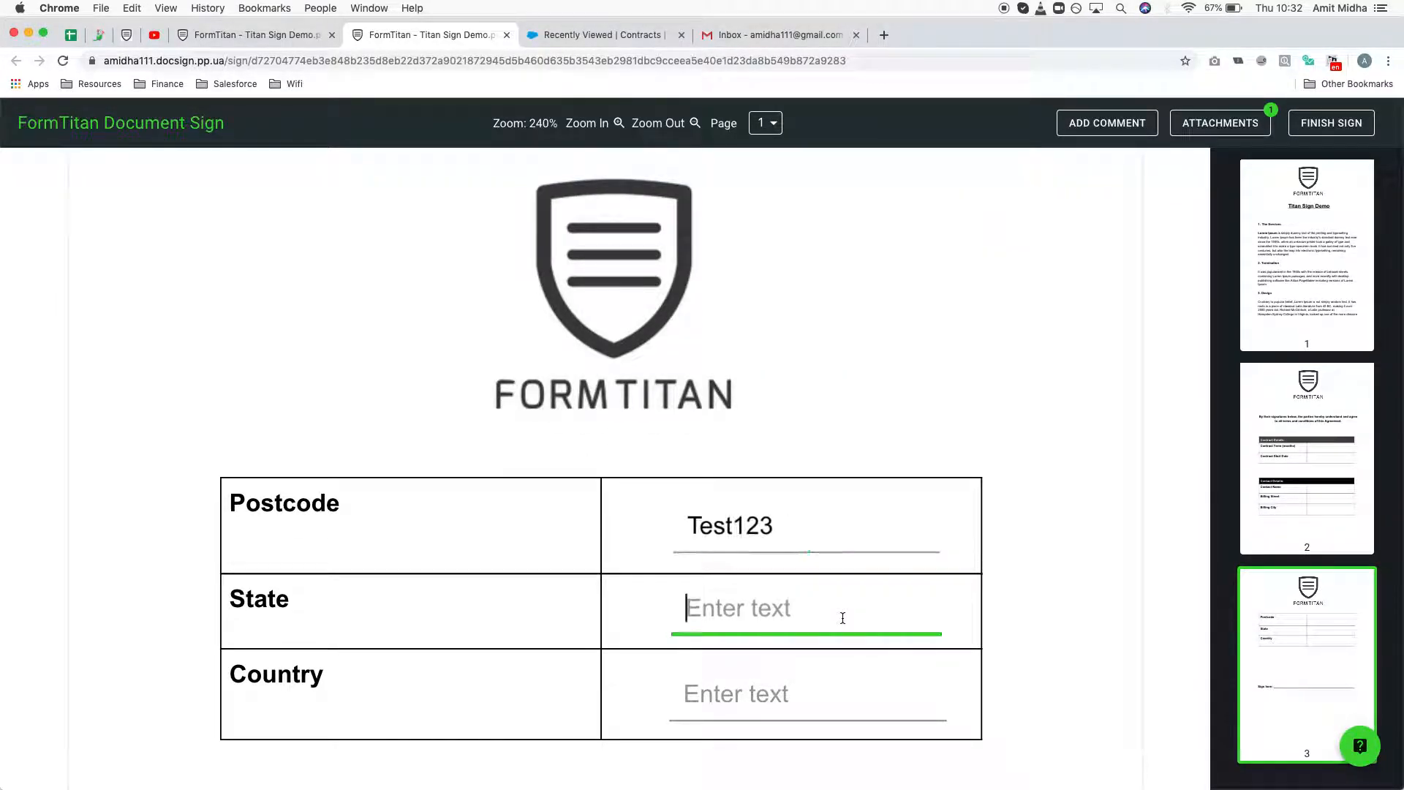
{"action": "type", "text": "Alabama"}
{"action": "left_click", "coordinate": [833, 706]}
{"action": "type", "text": "United States"}
Sign the document with the second saved signature in the list and submit the finished signing
{"action": "scroll", "coordinate": [980, 616], "scroll_direction": "down", "scroll_amount": 9}
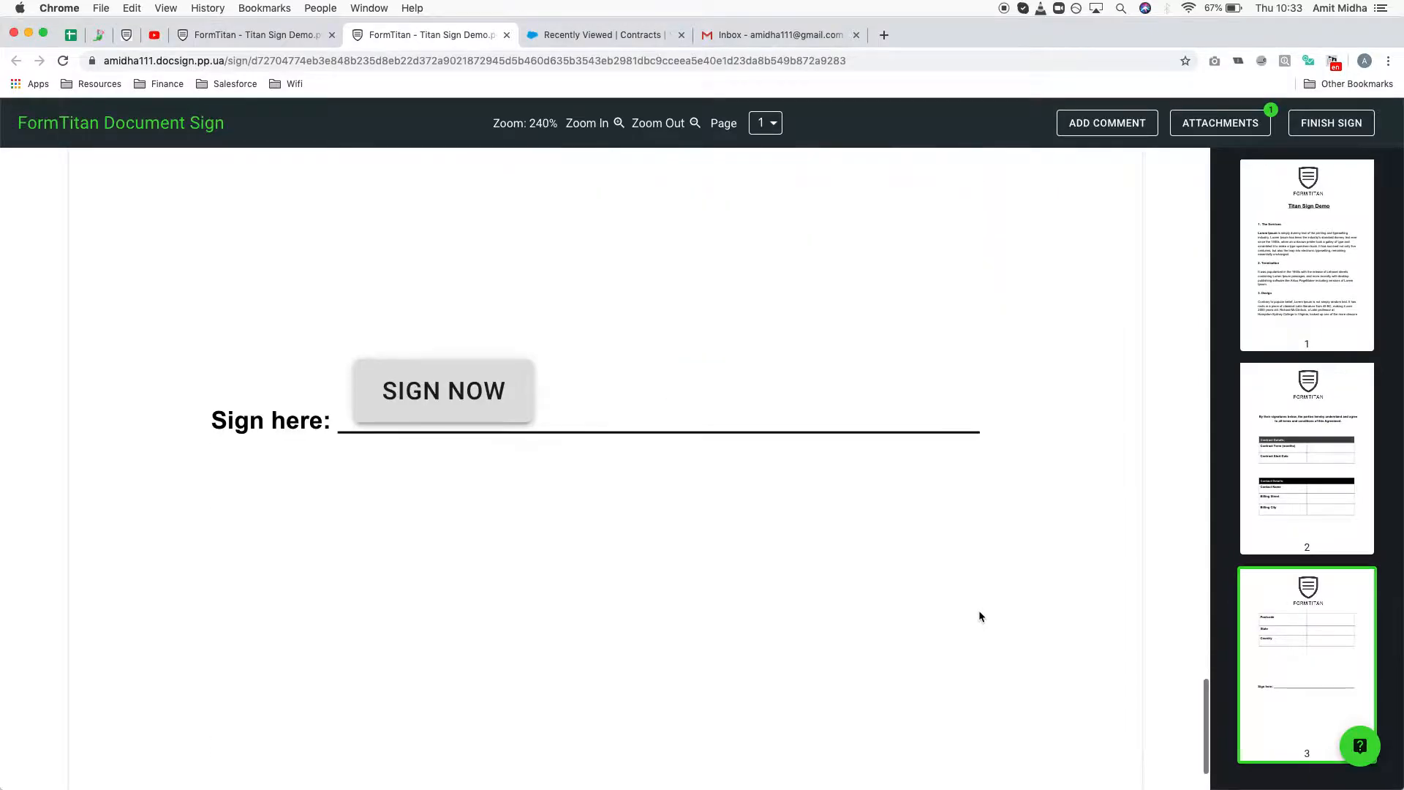
{"action": "left_click", "coordinate": [493, 405]}
{"action": "left_click", "coordinate": [564, 430]}
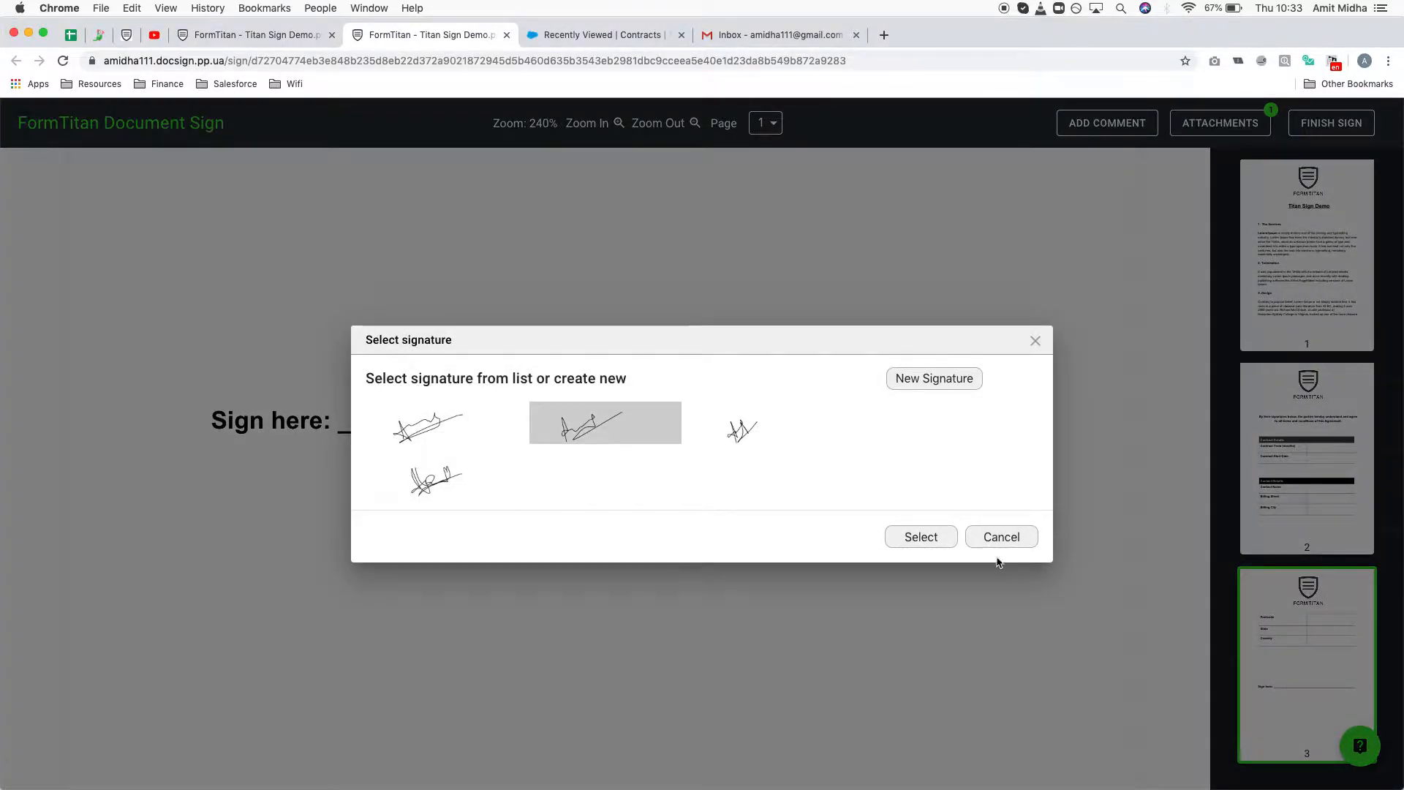
{"action": "left_click", "coordinate": [920, 542]}
{"action": "left_click", "coordinate": [1346, 125]}
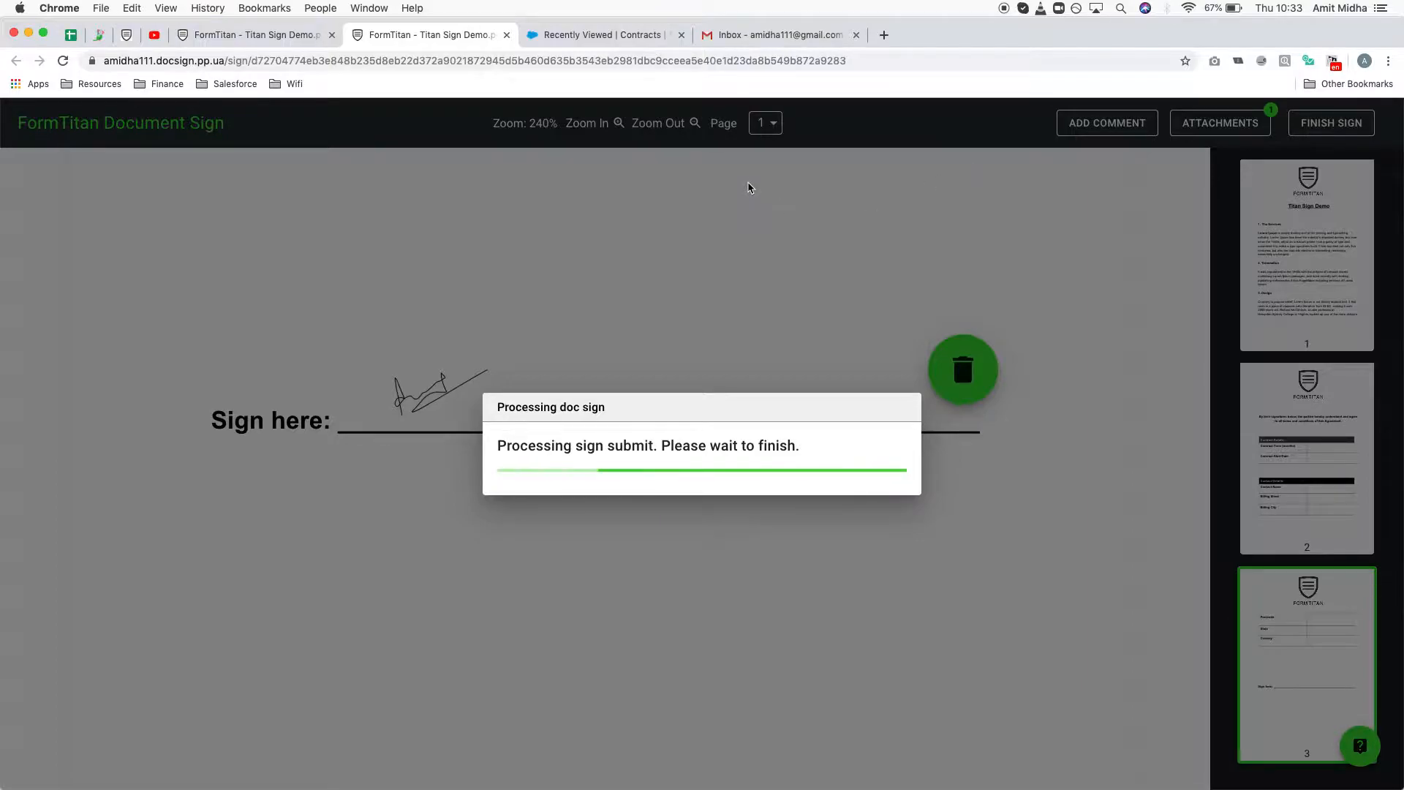
Switch to Gmail, open the notification email about the signed Titan Sign Demo.pdf and preview its attached image
{"action": "left_click", "coordinate": [776, 35]}
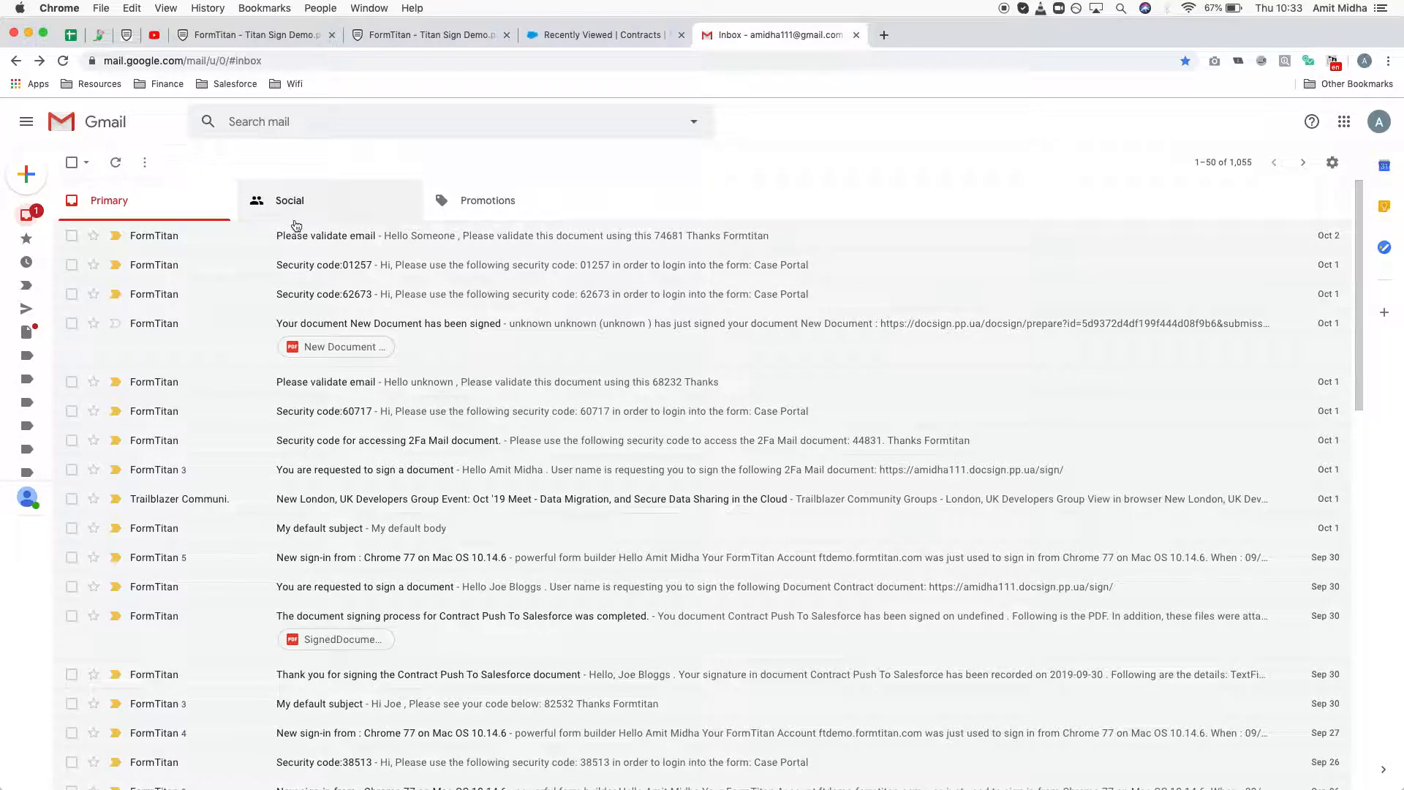
{"action": "left_click", "coordinate": [614, 235]}
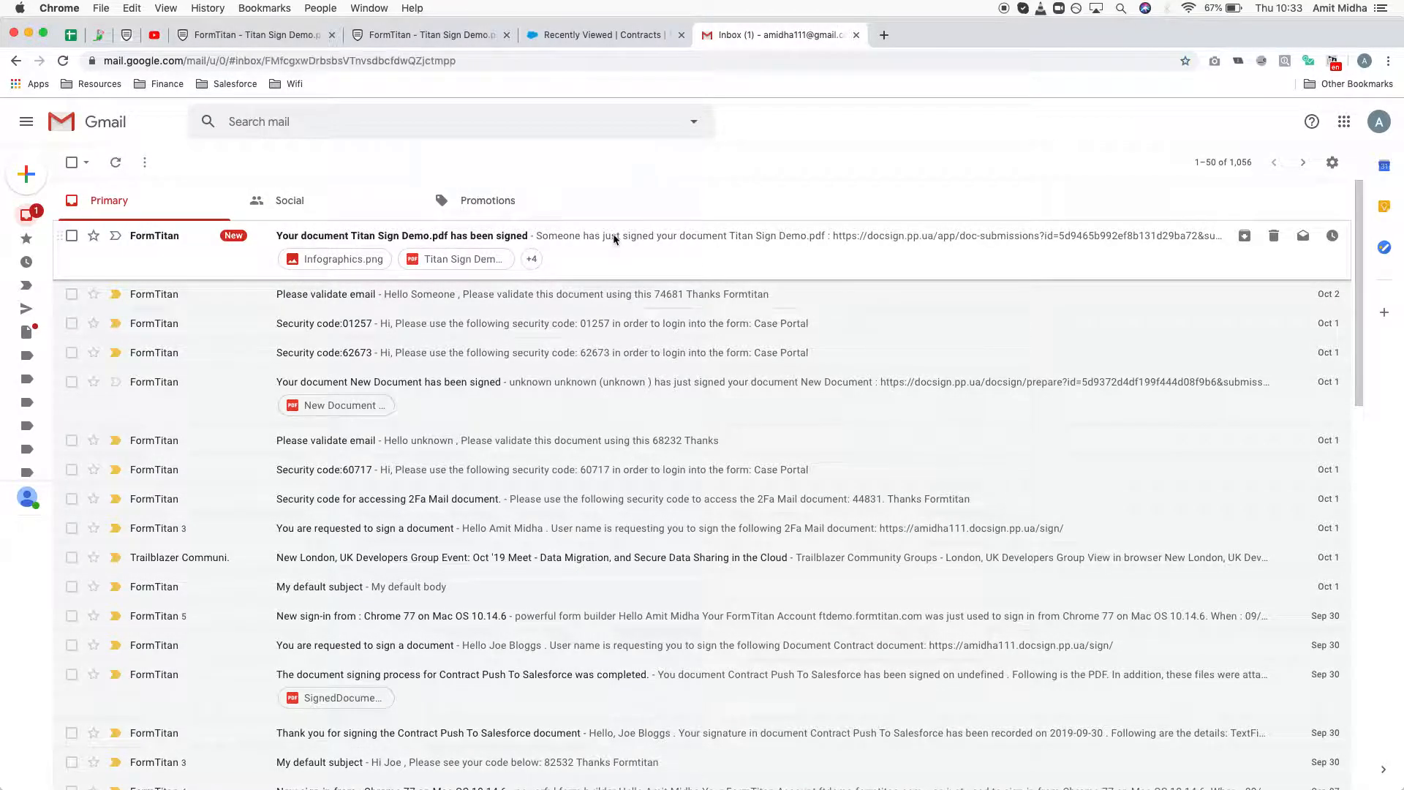
{"action": "left_click", "coordinate": [176, 693]}
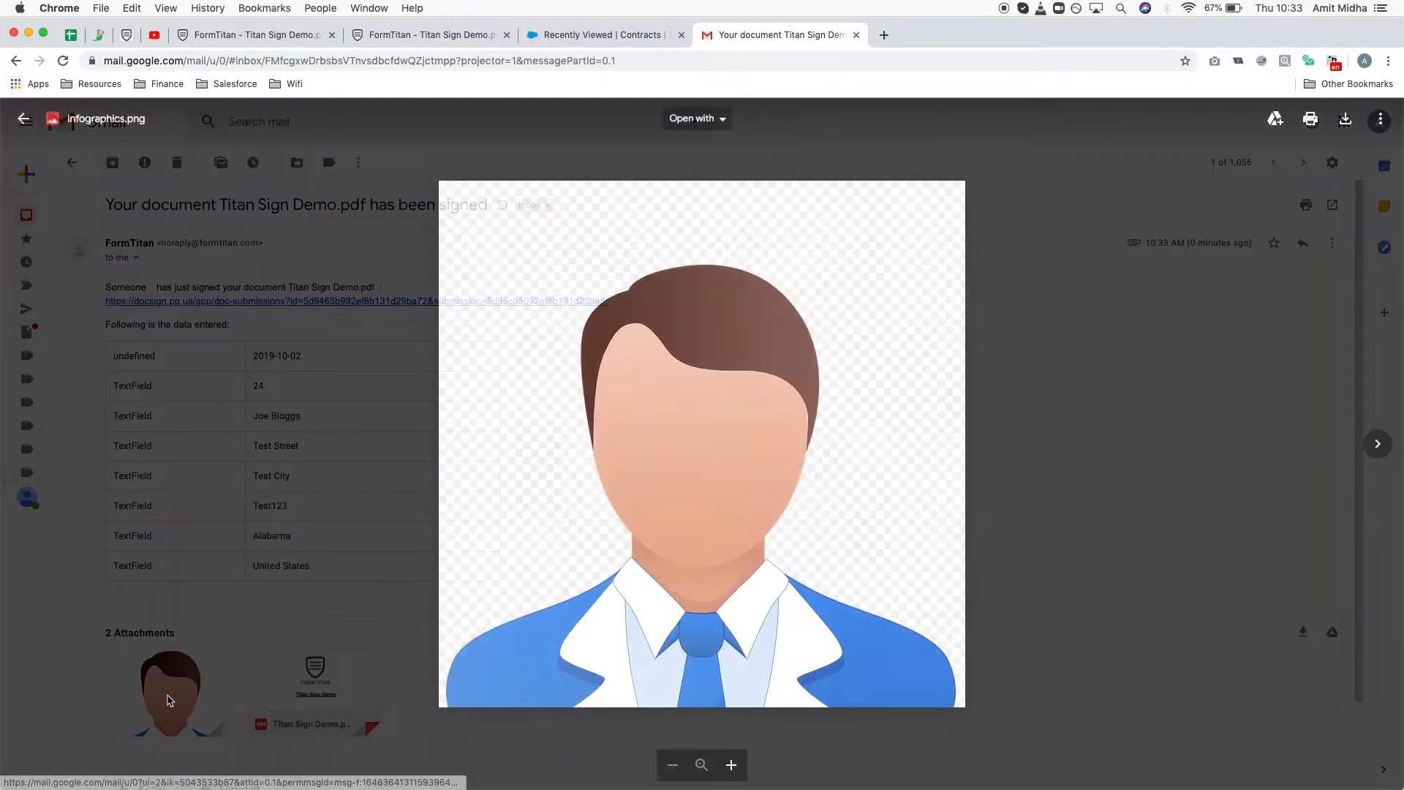
{"action": "left_click", "coordinate": [1249, 269]}
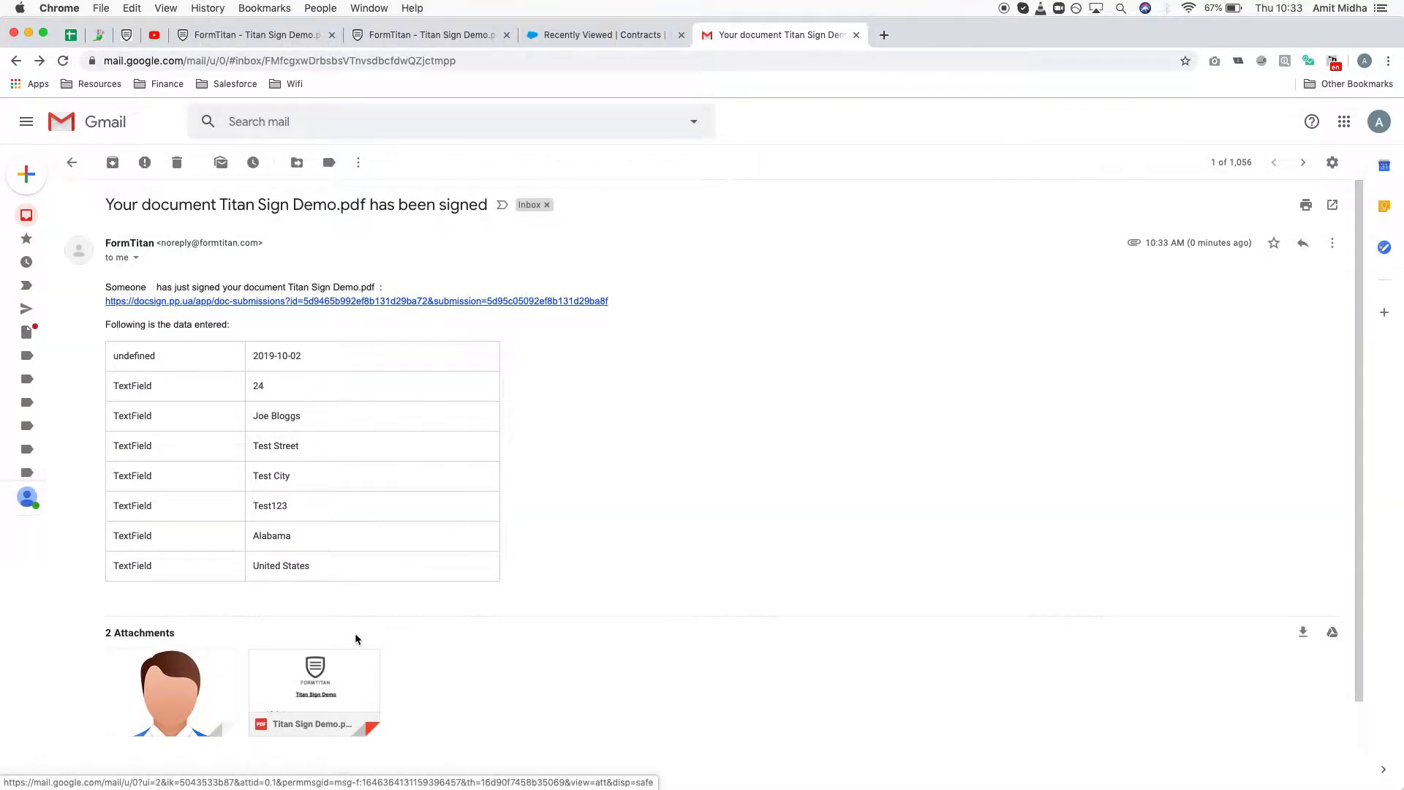
Preview the signed Titan Sign Demo PDF attached to the email, reading through to the signature on page 3
{"action": "left_click", "coordinate": [342, 670]}
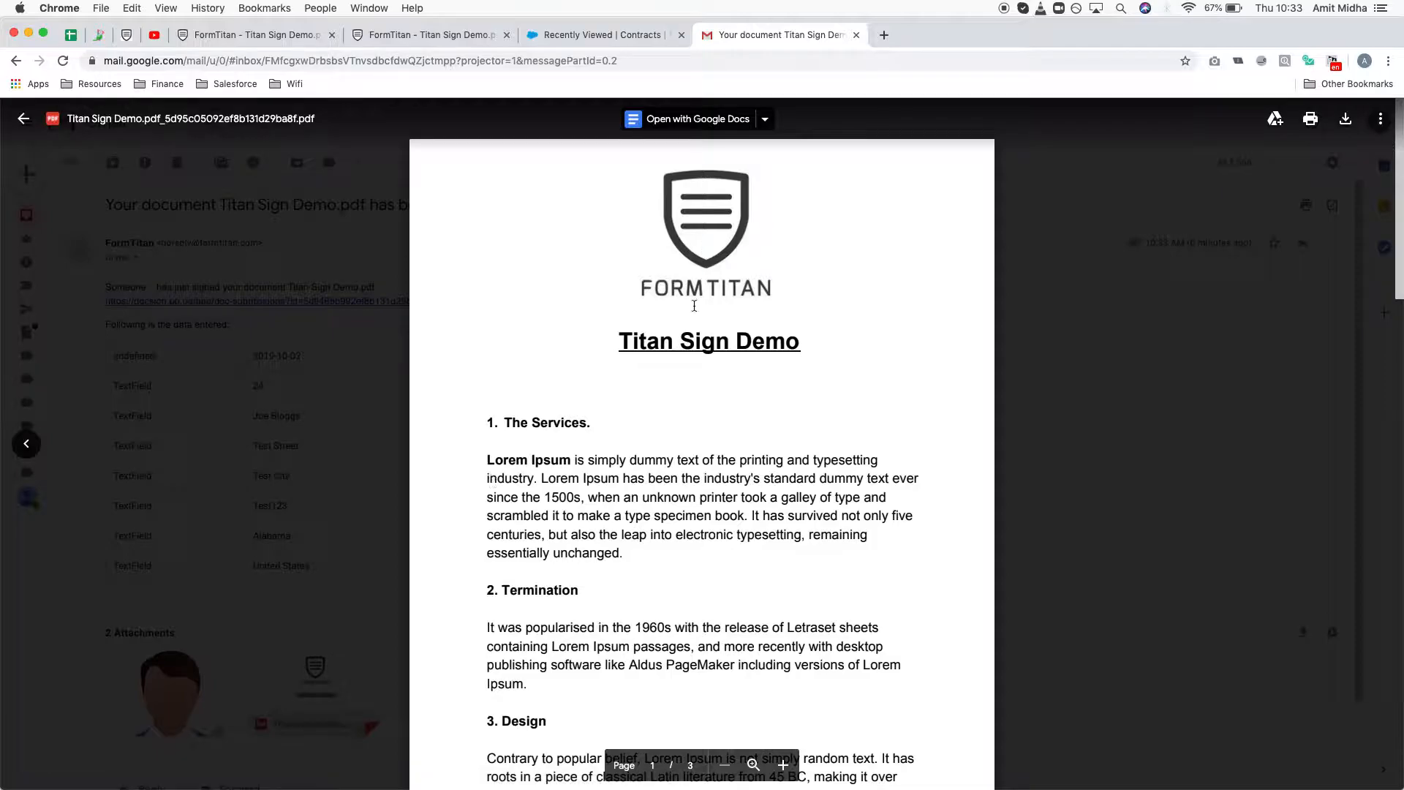
{"action": "scroll", "coordinate": [636, 441], "scroll_direction": "down", "scroll_amount": 10}
{"action": "scroll", "coordinate": [636, 441], "scroll_direction": "down", "scroll_amount": 7}
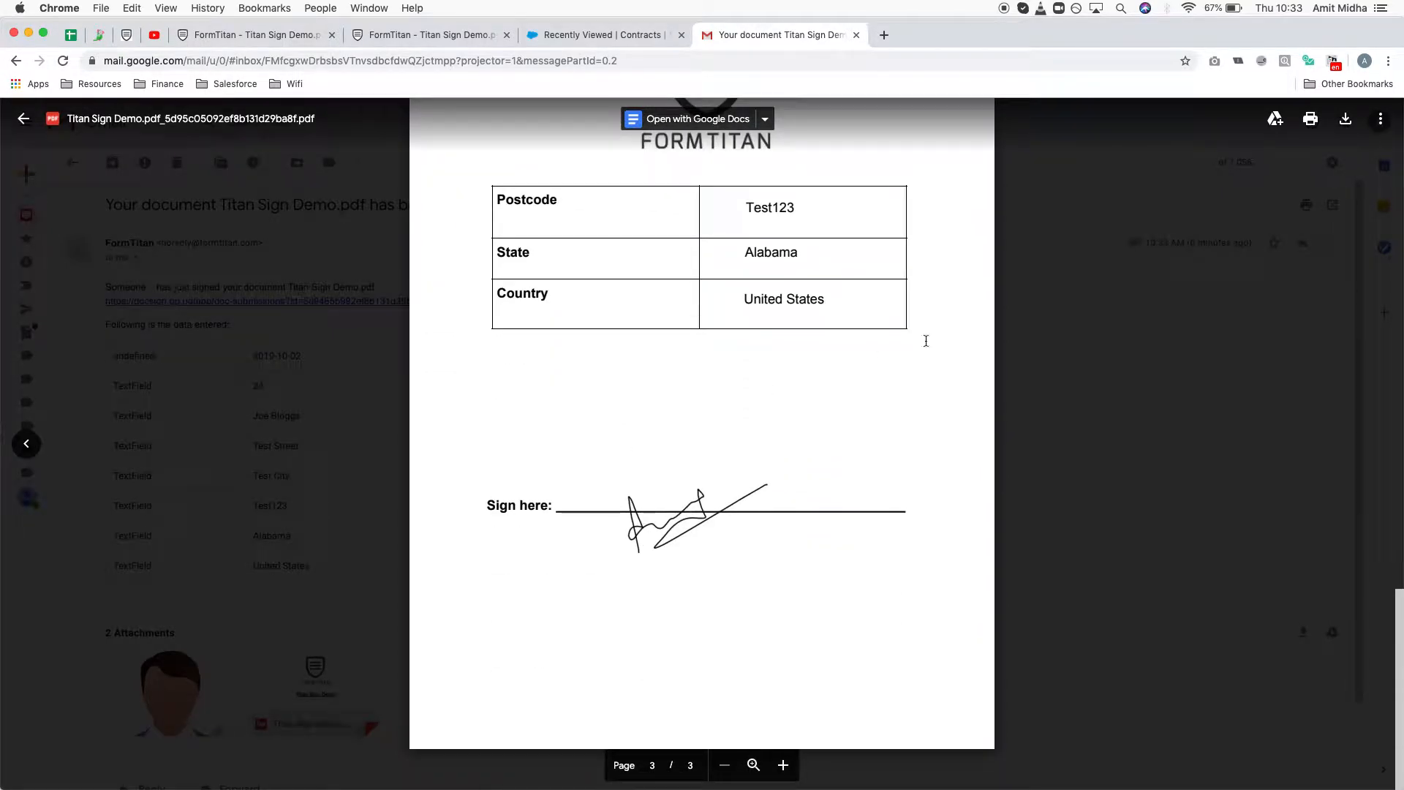
{"action": "key", "text": "Escape"}
Check the signing page, return to the FormTitan document editor, dismiss the publish dialog and open the document's integration logs
{"action": "left_click", "coordinate": [441, 36]}
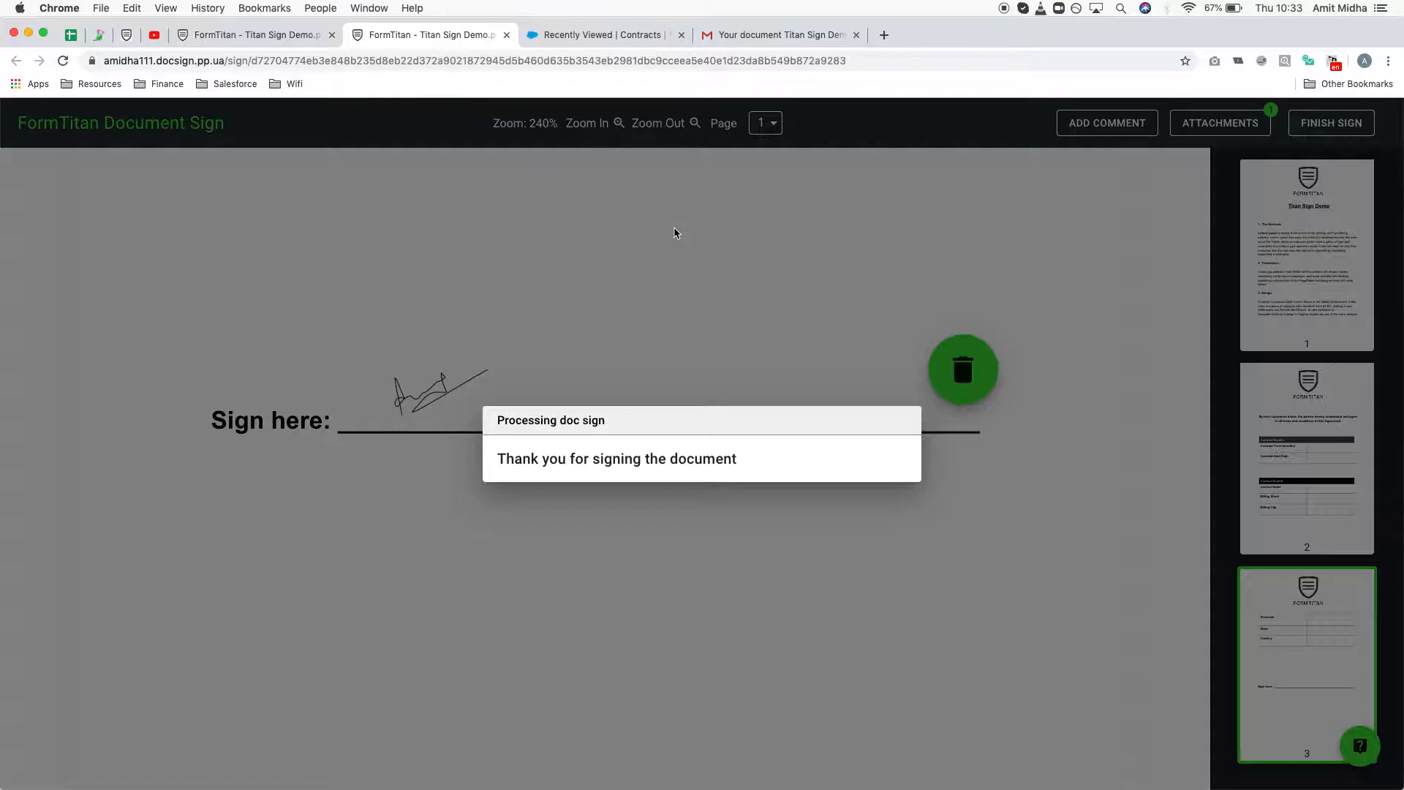
{"action": "left_click", "coordinate": [277, 34]}
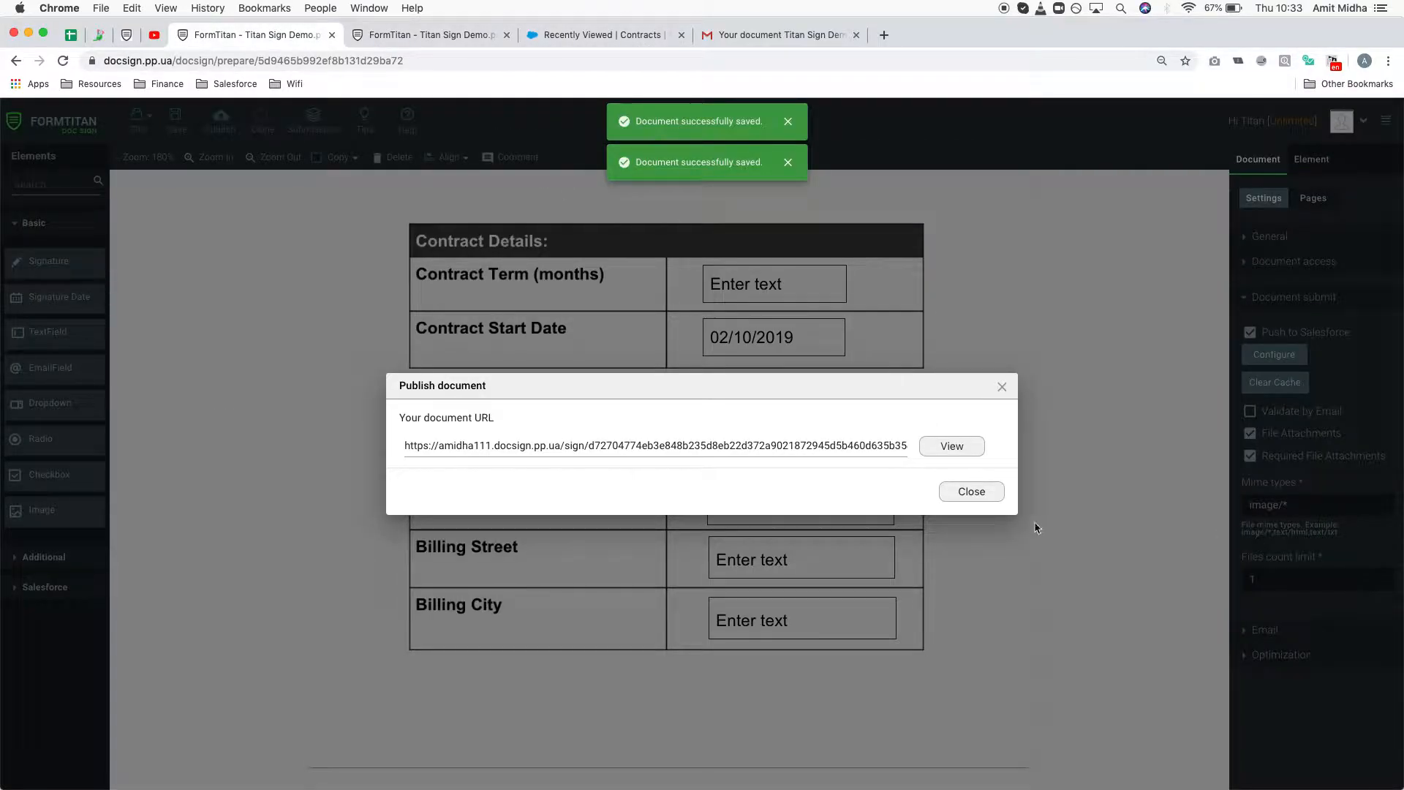
{"action": "left_click", "coordinate": [992, 503]}
{"action": "left_click", "coordinate": [1266, 653]}
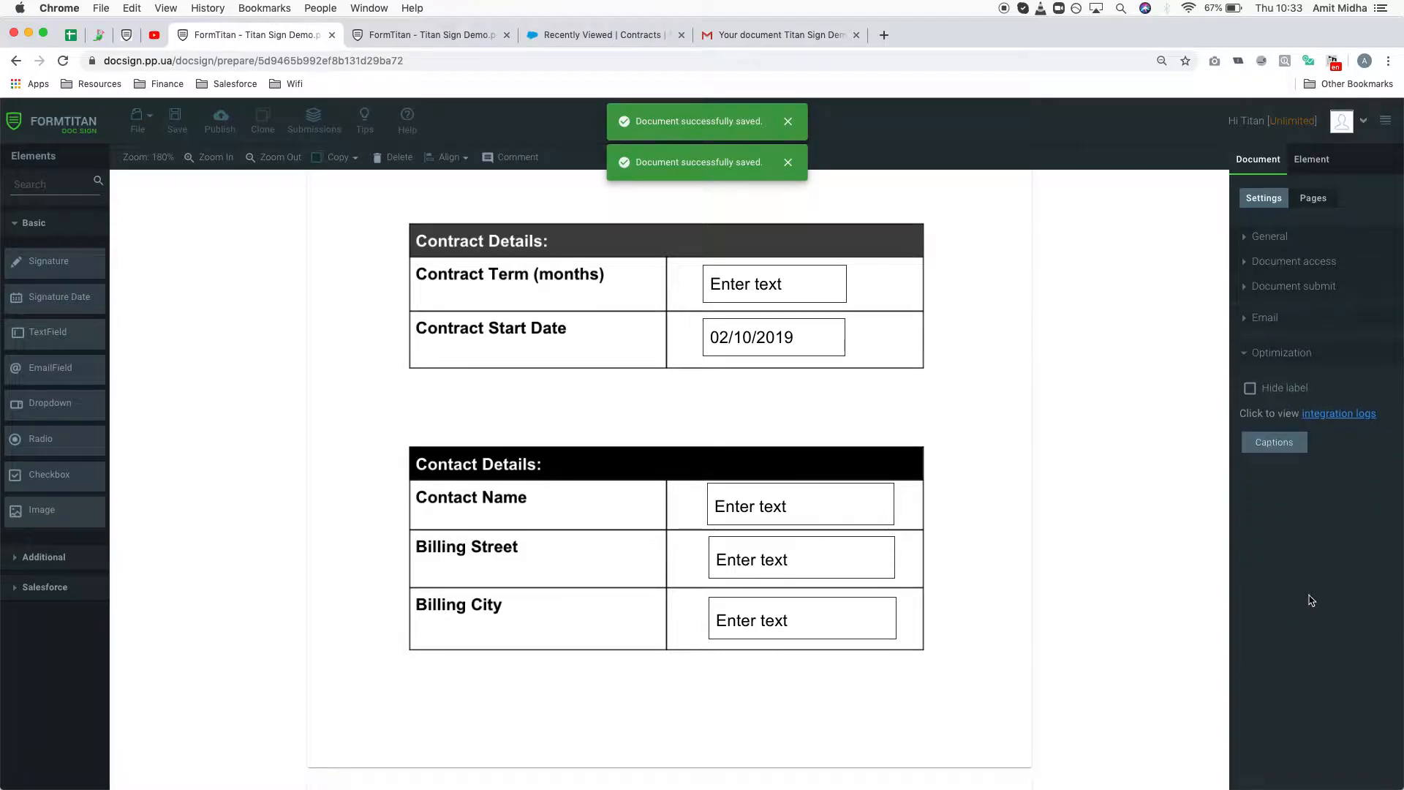
{"action": "left_click", "coordinate": [1357, 408]}
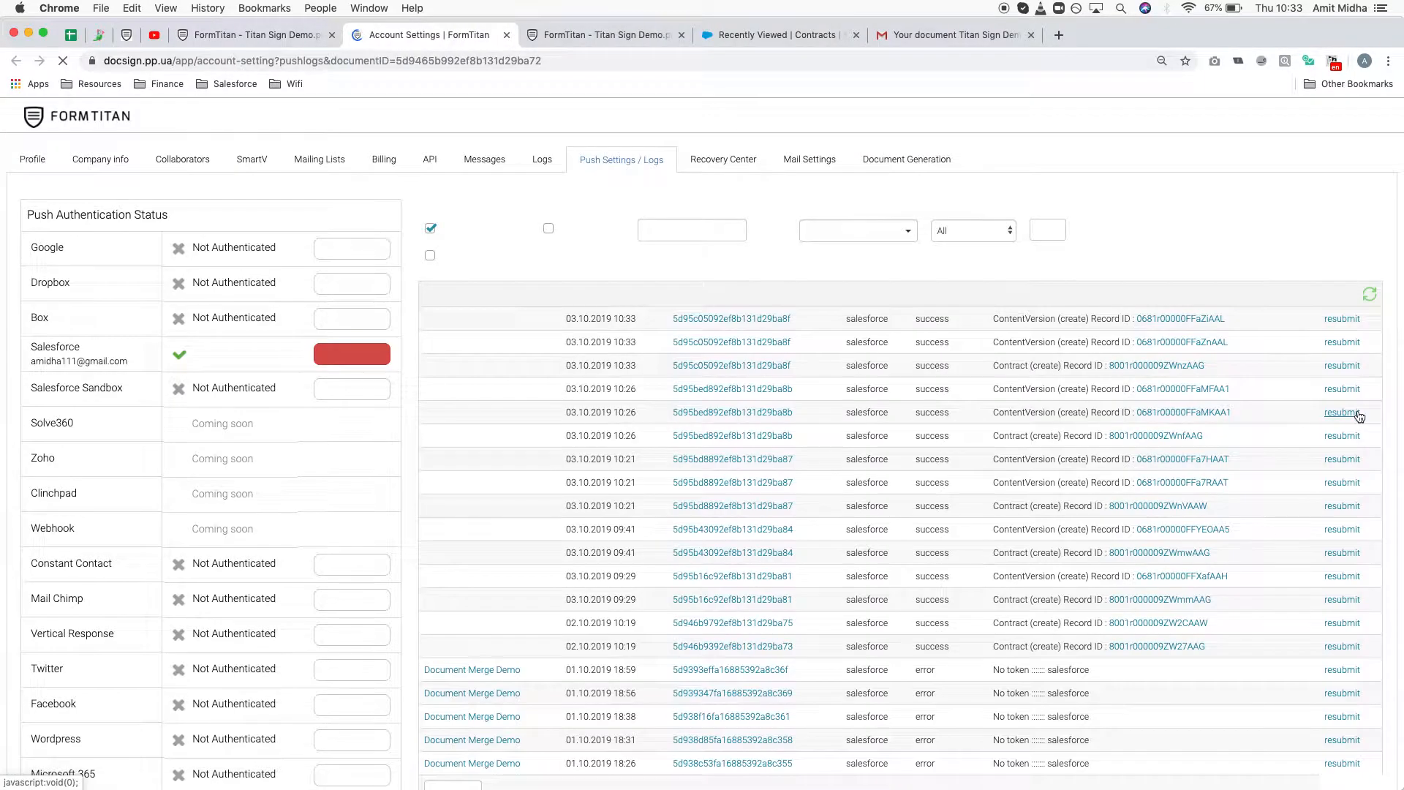
Open the Salesforce contract from the newest Contract log entry and preview its Formtitan Demo Attachments and Formtitan Contract files
{"action": "left_click", "coordinate": [1183, 364]}
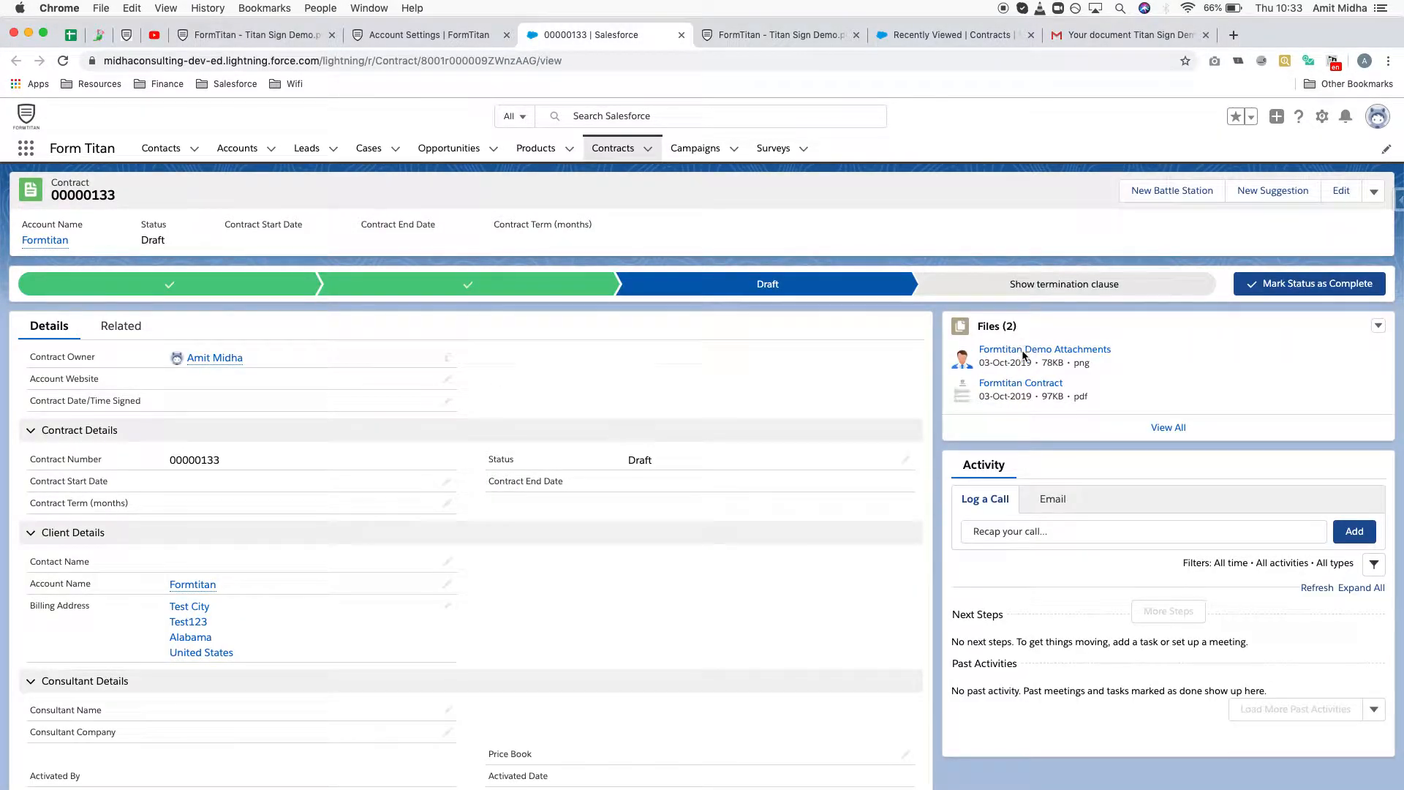
{"action": "left_click", "coordinate": [1023, 366]}
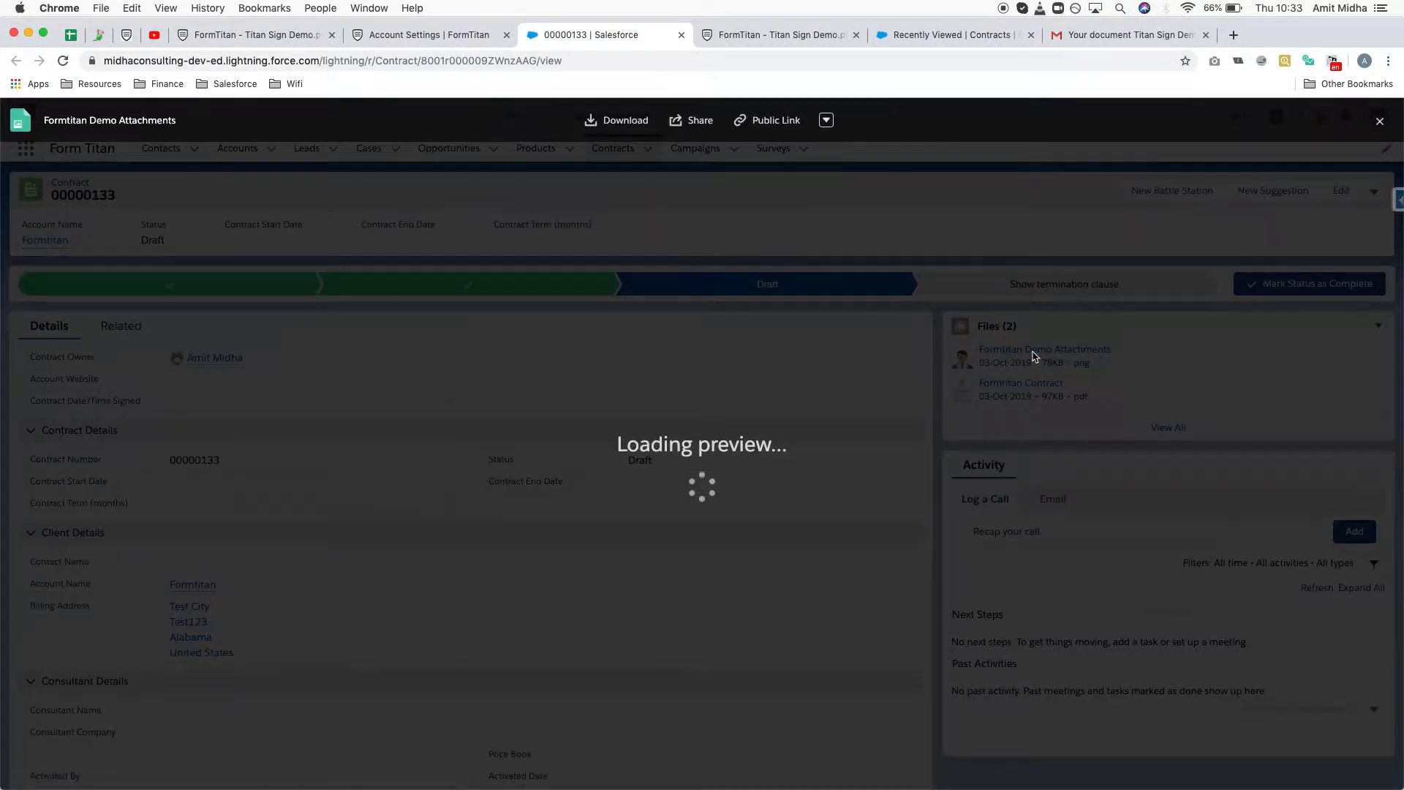
{"action": "left_click", "coordinate": [1382, 121]}
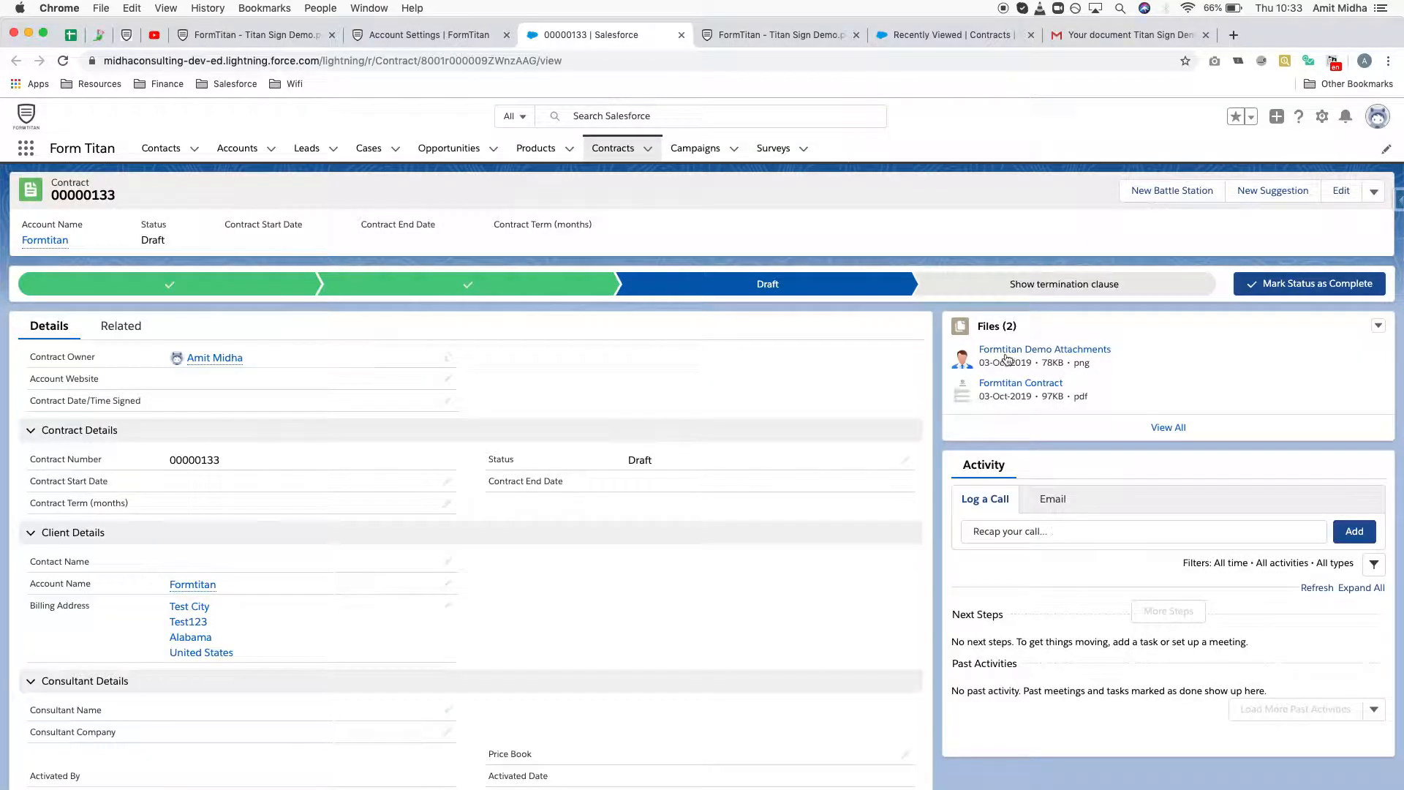
{"action": "left_click", "coordinate": [1051, 388]}
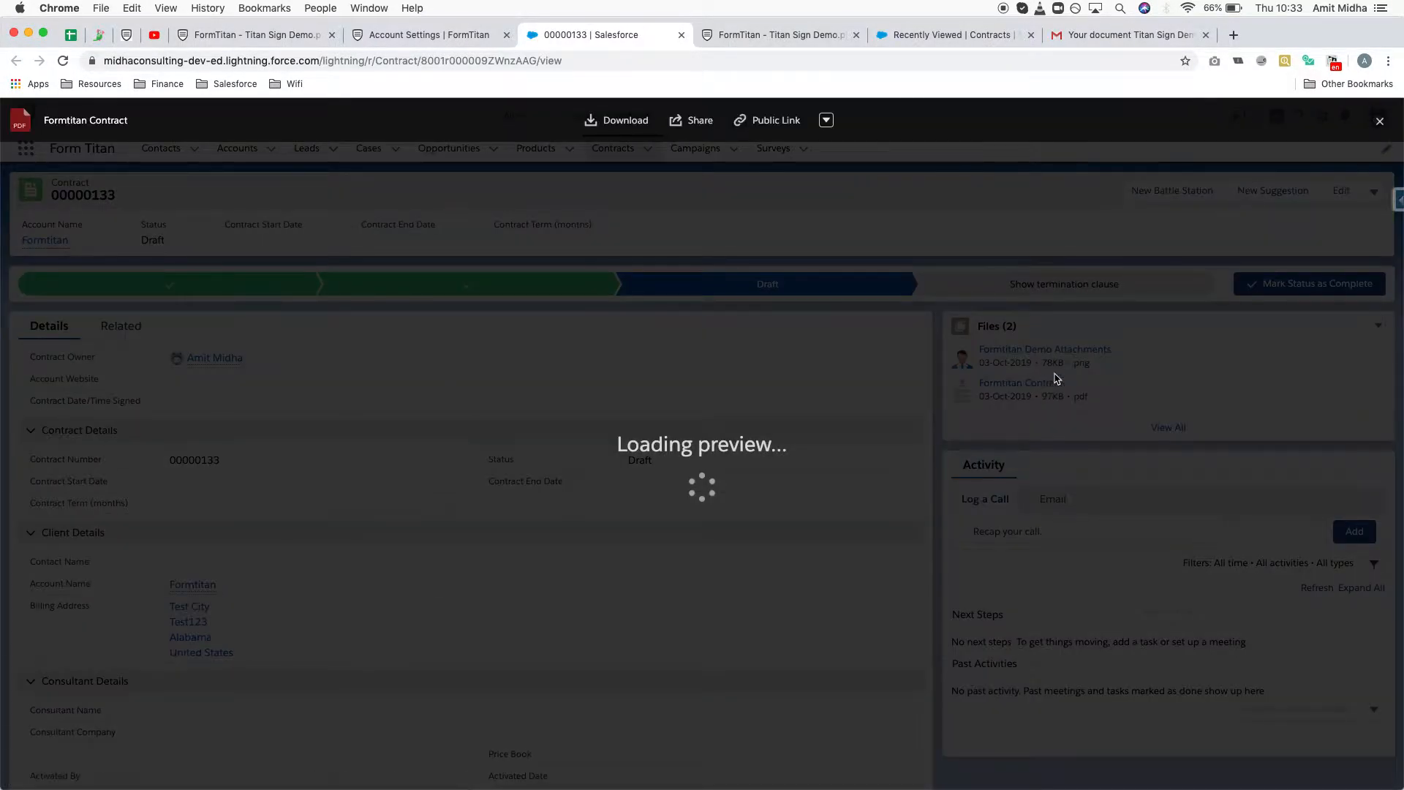
{"action": "left_click", "coordinate": [1381, 120]}
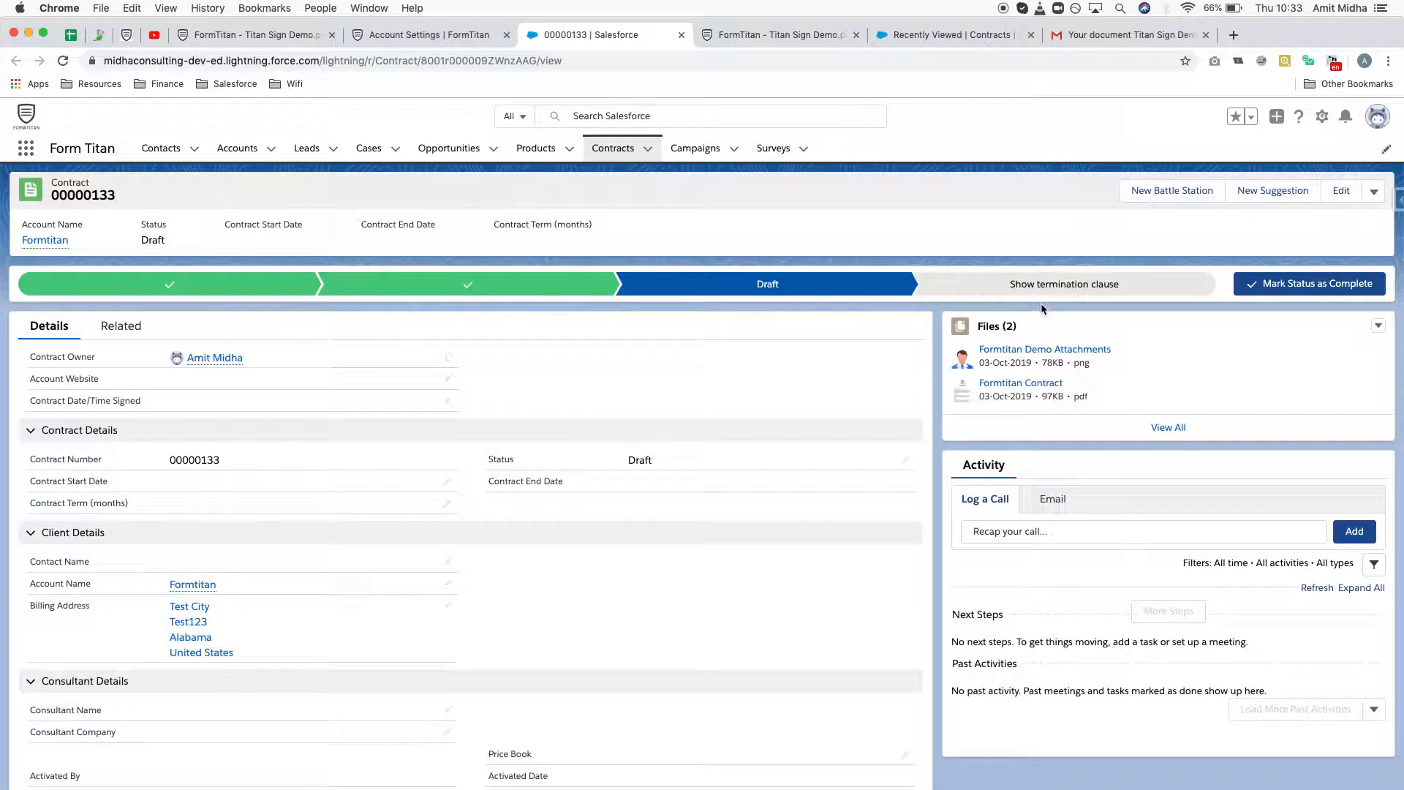
Return to the document editor, open the Salesforce push configuration and set the document attachments' mapping object to Attachment
{"action": "left_click", "coordinate": [429, 36]}
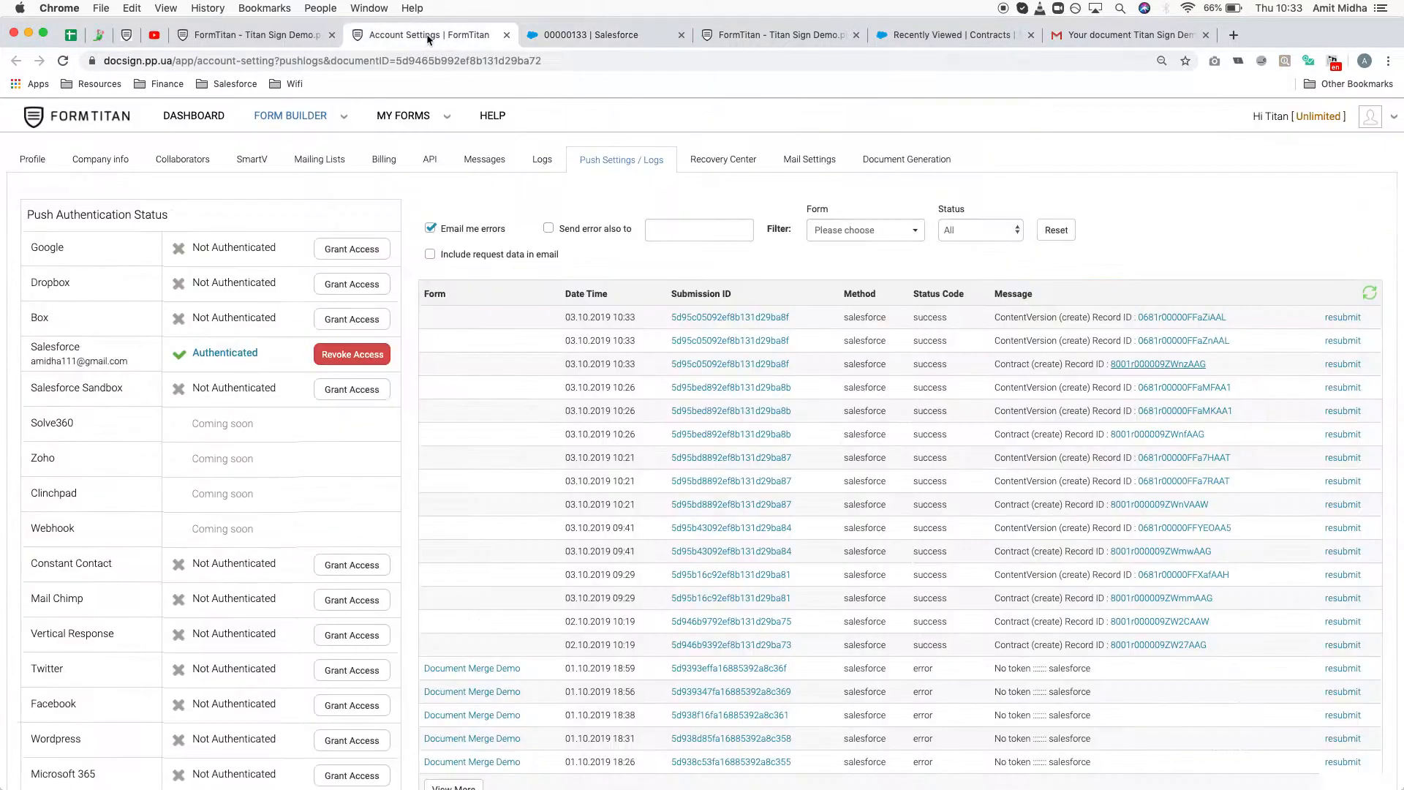
{"action": "left_click", "coordinate": [248, 34]}
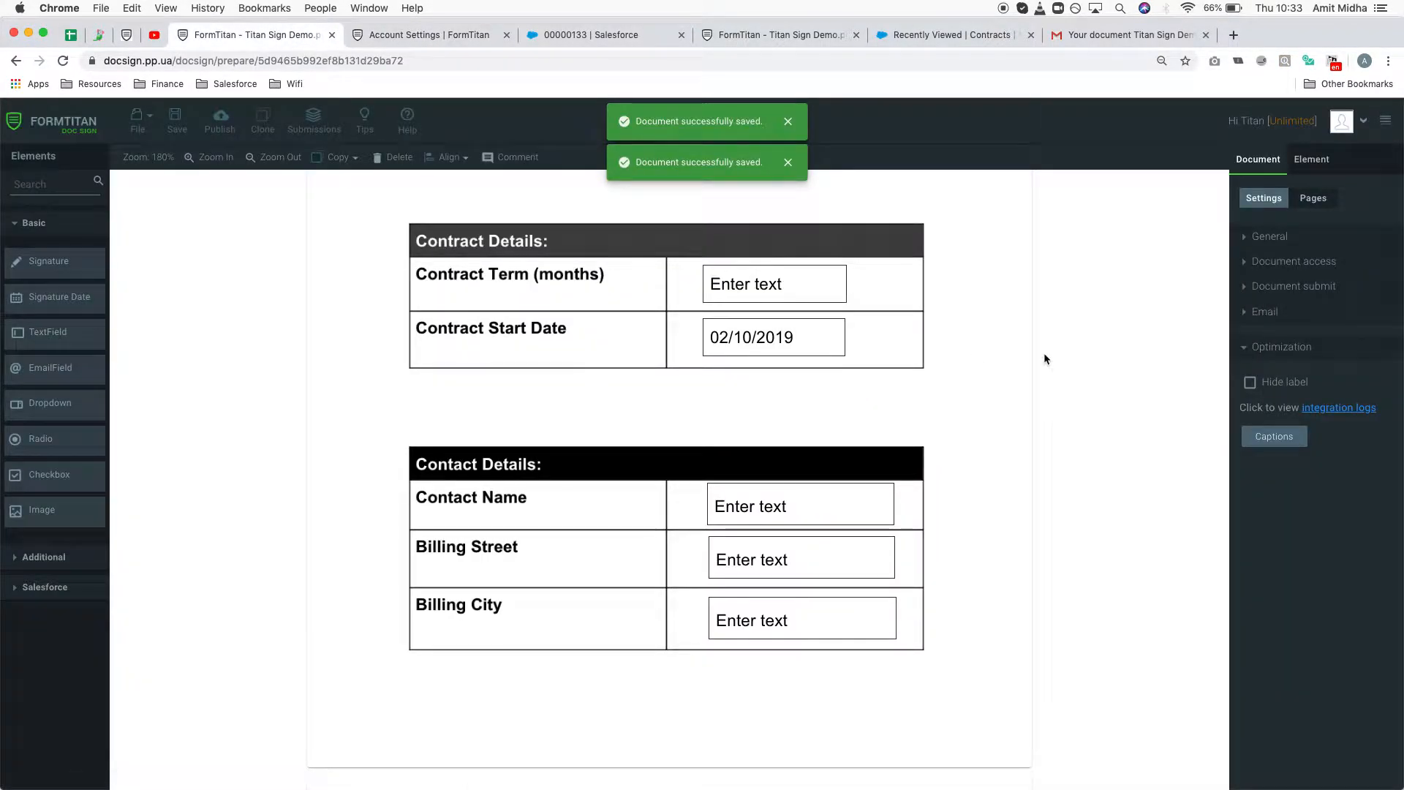
{"action": "left_click", "coordinate": [1288, 286]}
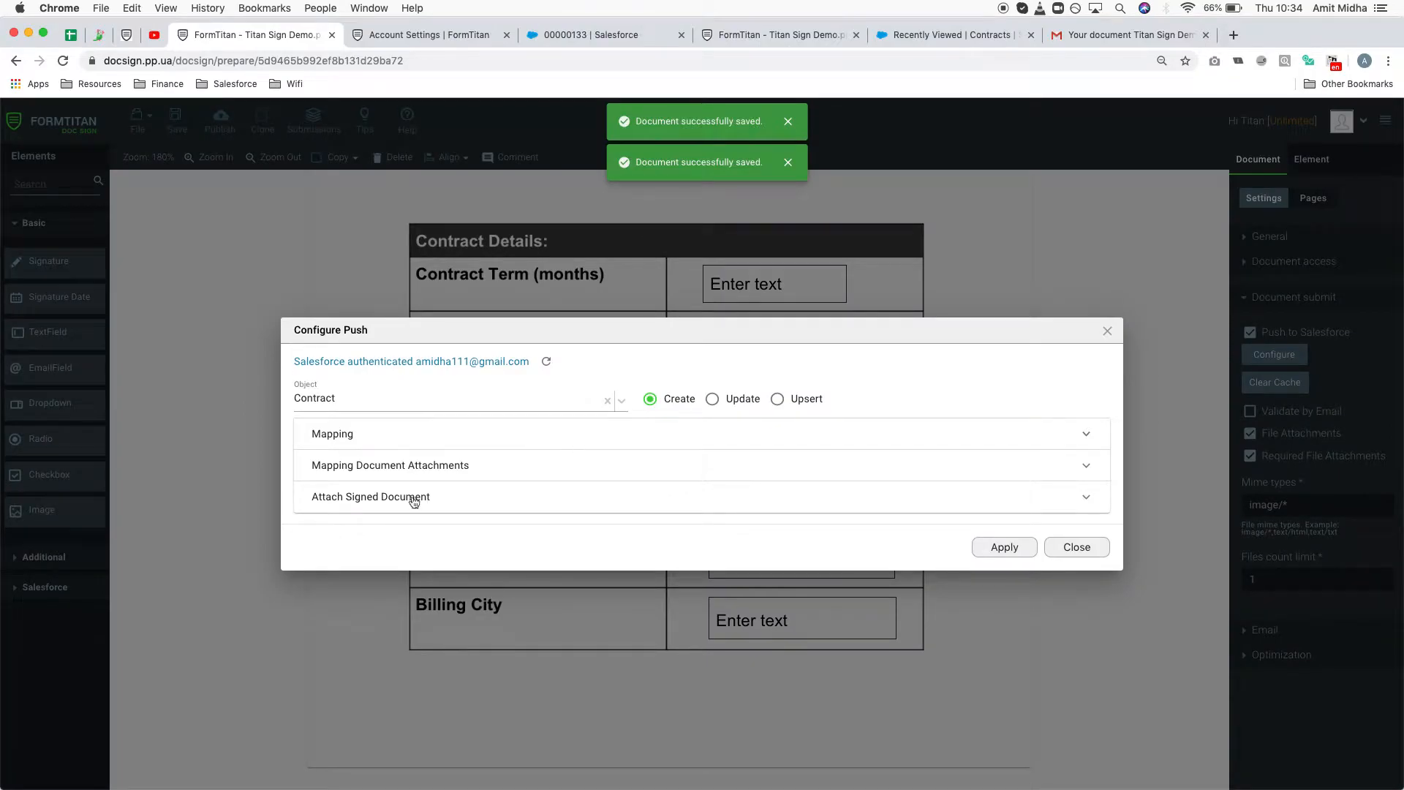
{"action": "left_click", "coordinate": [391, 504]}
{"action": "left_click", "coordinate": [444, 274]}
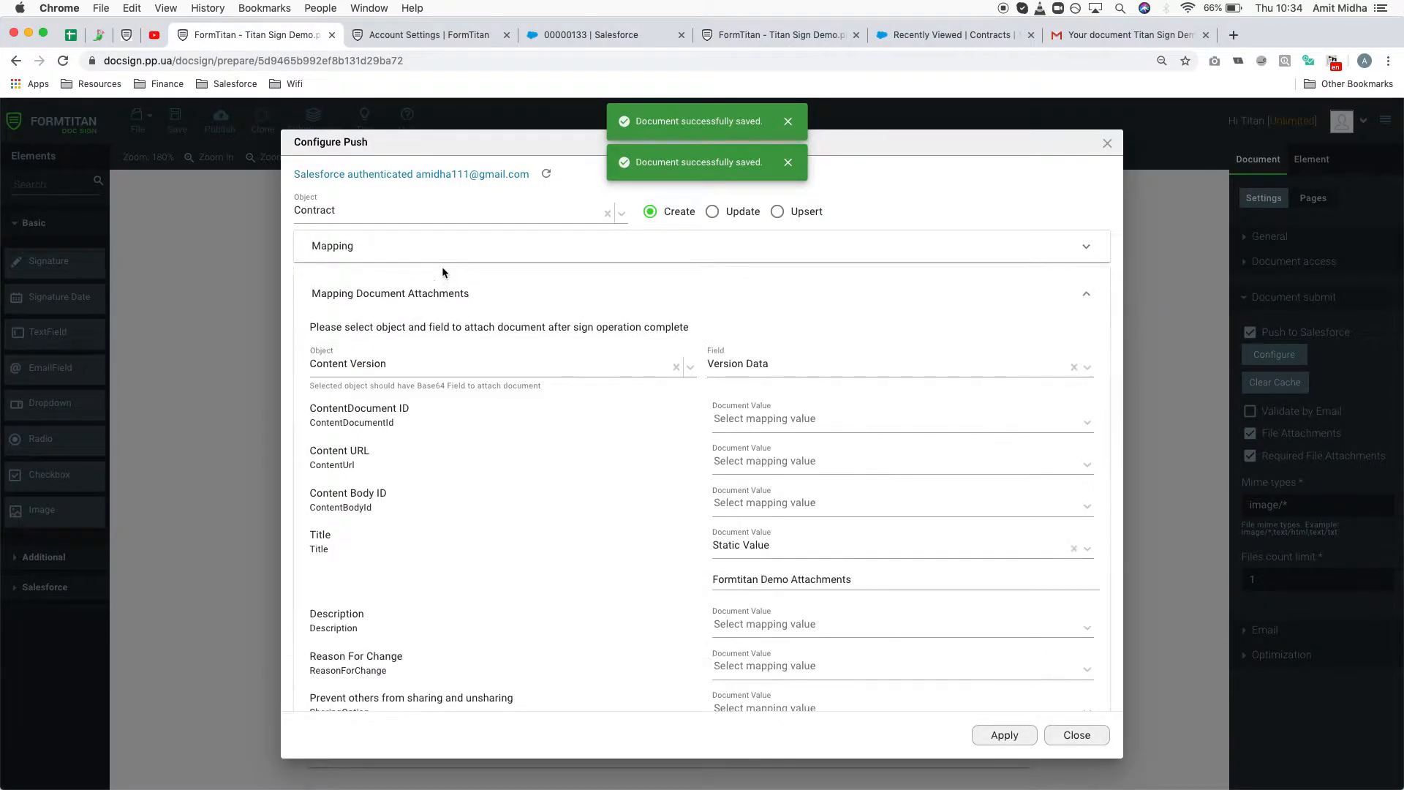
{"action": "left_click", "coordinate": [401, 356]}
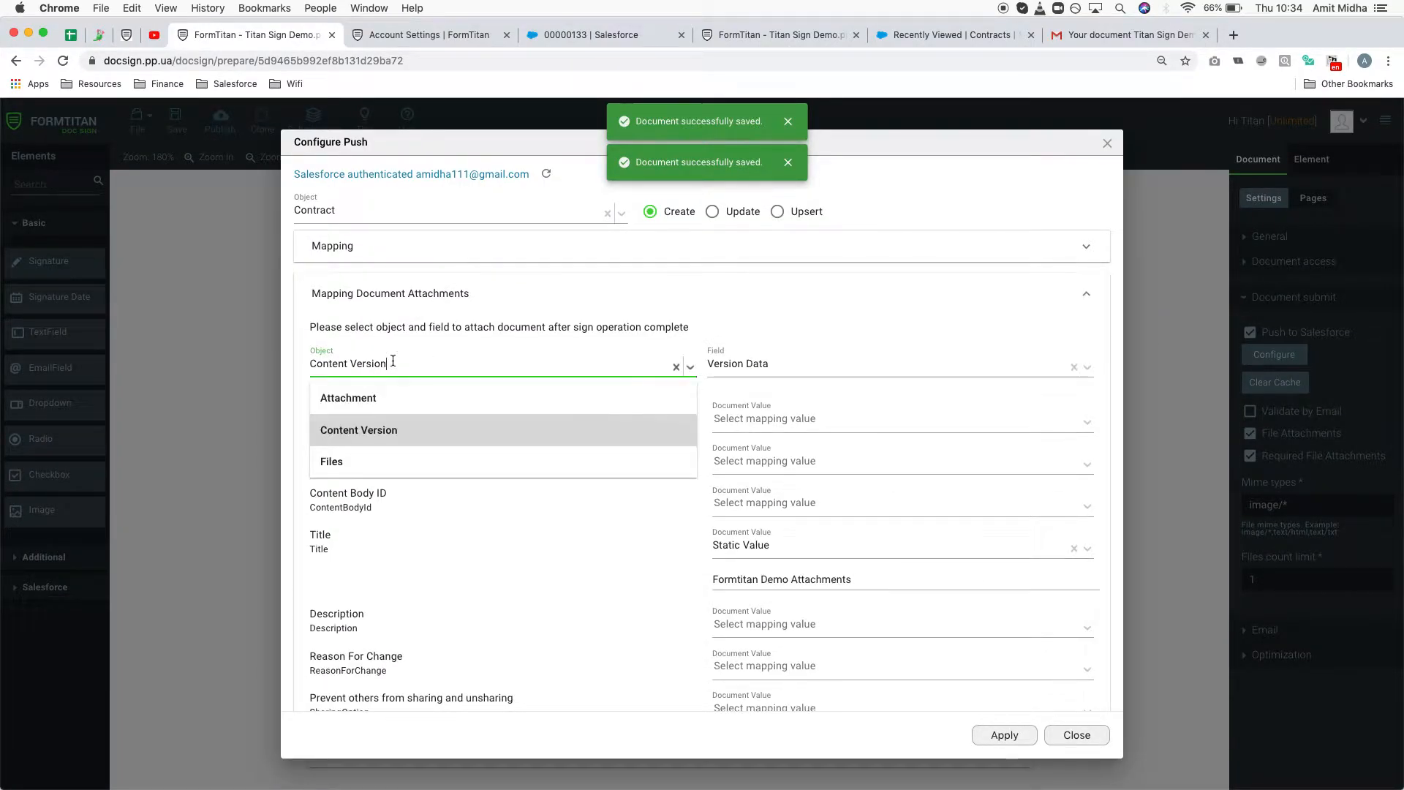
{"action": "left_click", "coordinate": [376, 404]}
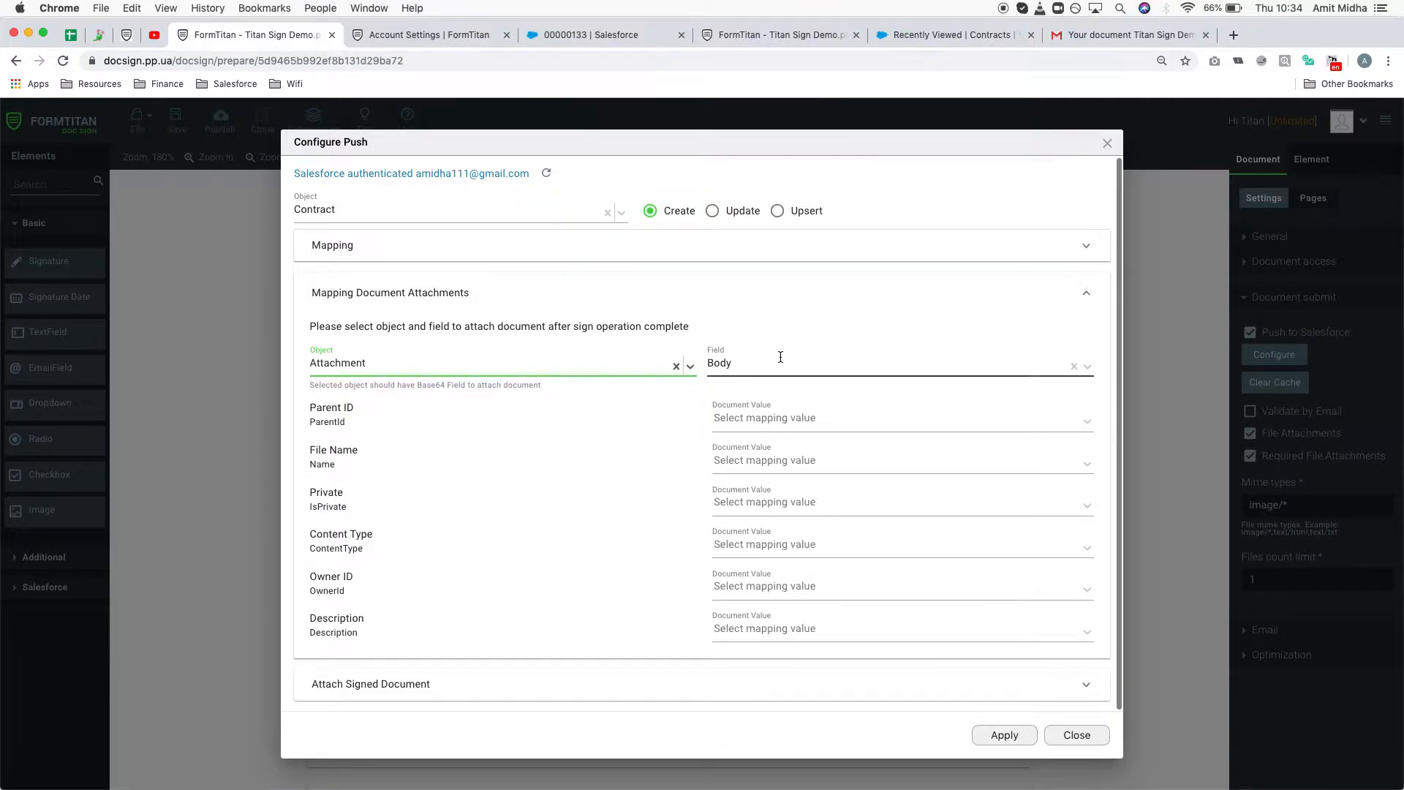
Map the attachment's File Name to a Static Value of "Demo attachment"
{"action": "scroll", "coordinate": [778, 353], "scroll_direction": "down", "scroll_amount": 1}
{"action": "scroll", "coordinate": [778, 352], "scroll_direction": "up", "scroll_amount": 1}
{"action": "scroll", "coordinate": [744, 548], "scroll_direction": "down", "scroll_amount": 1}
{"action": "scroll", "coordinate": [744, 549], "scroll_direction": "up", "scroll_amount": 1}
{"action": "left_click", "coordinate": [771, 461]}
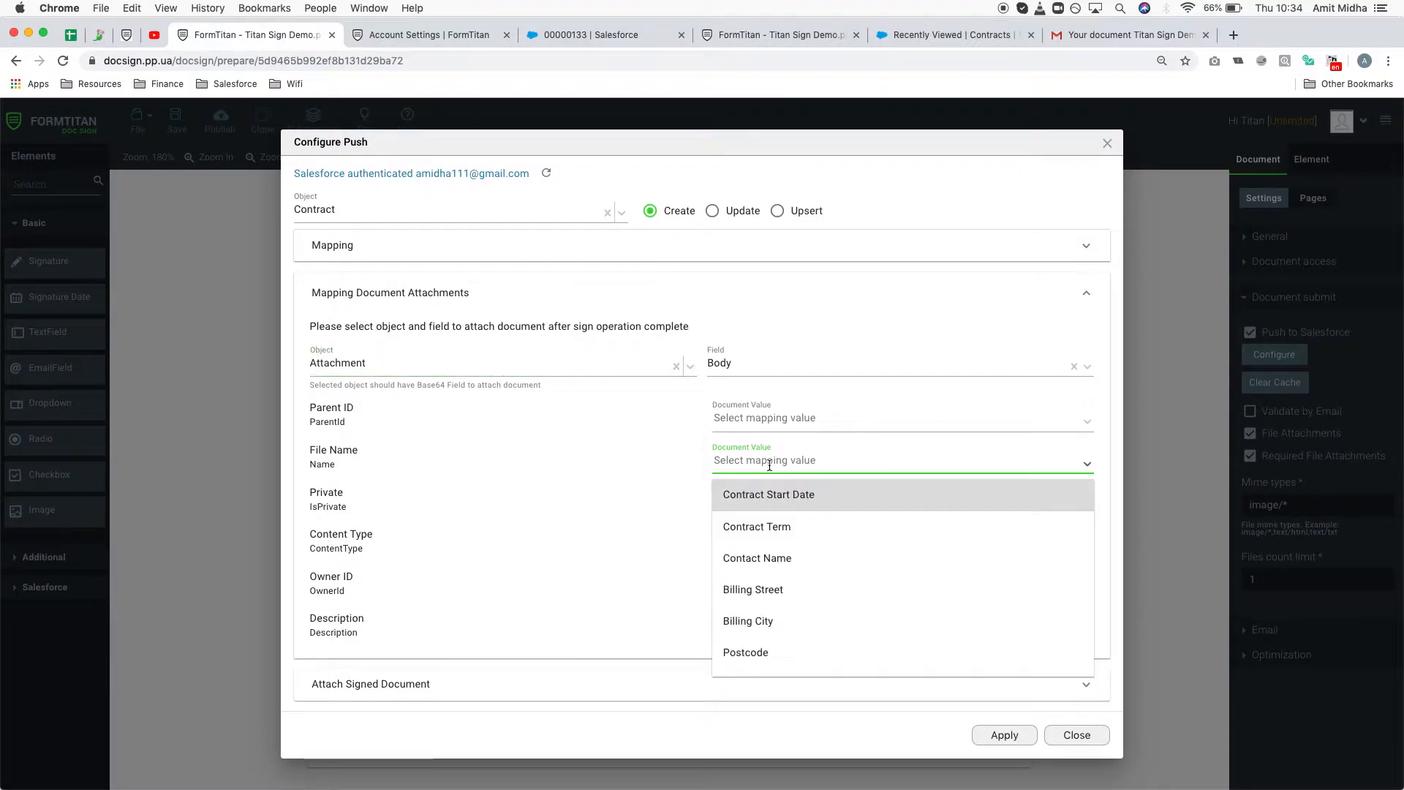
{"action": "type", "text": "stat"}
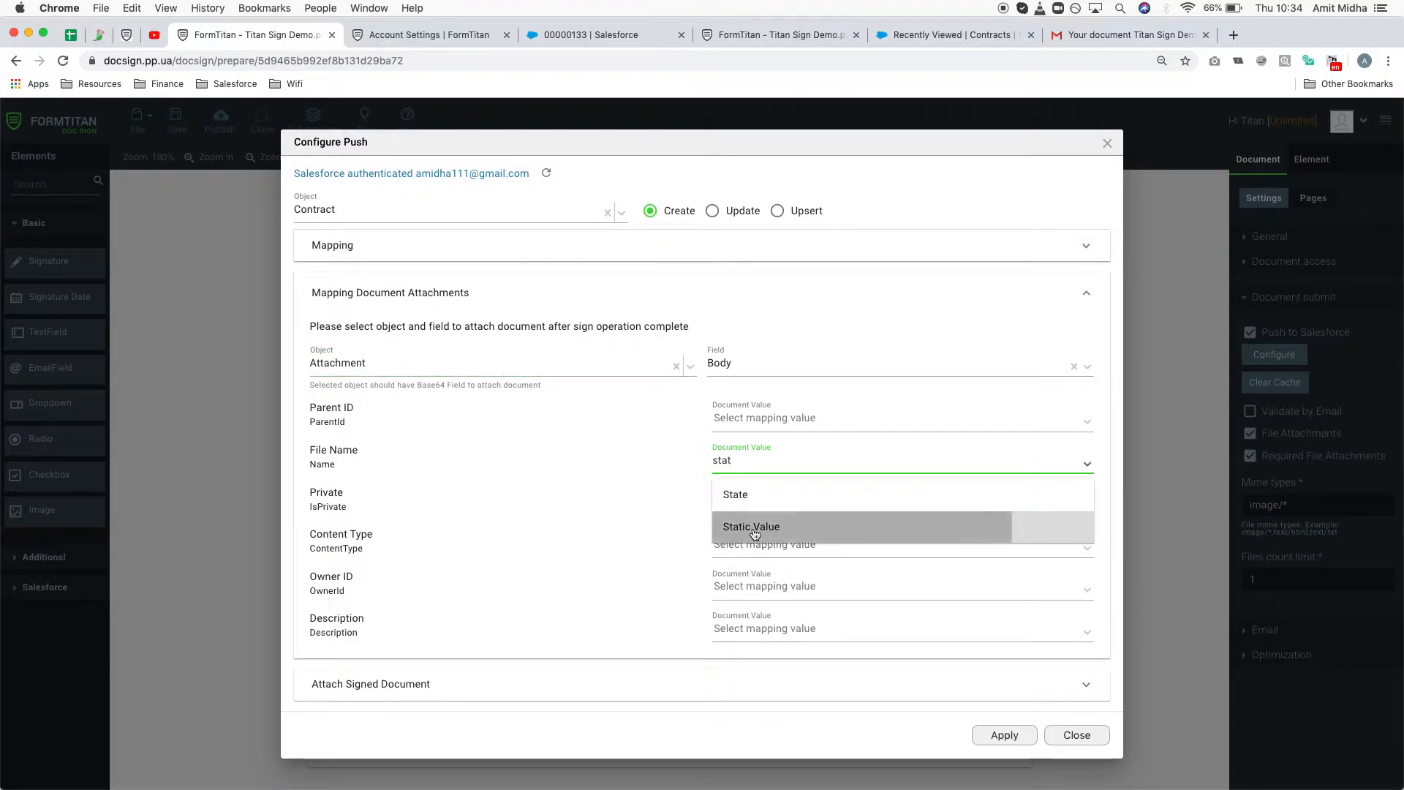
{"action": "left_click", "coordinate": [765, 527]}
{"action": "left_click", "coordinate": [766, 499]}
{"action": "type", "text": "Demo attachmn"}
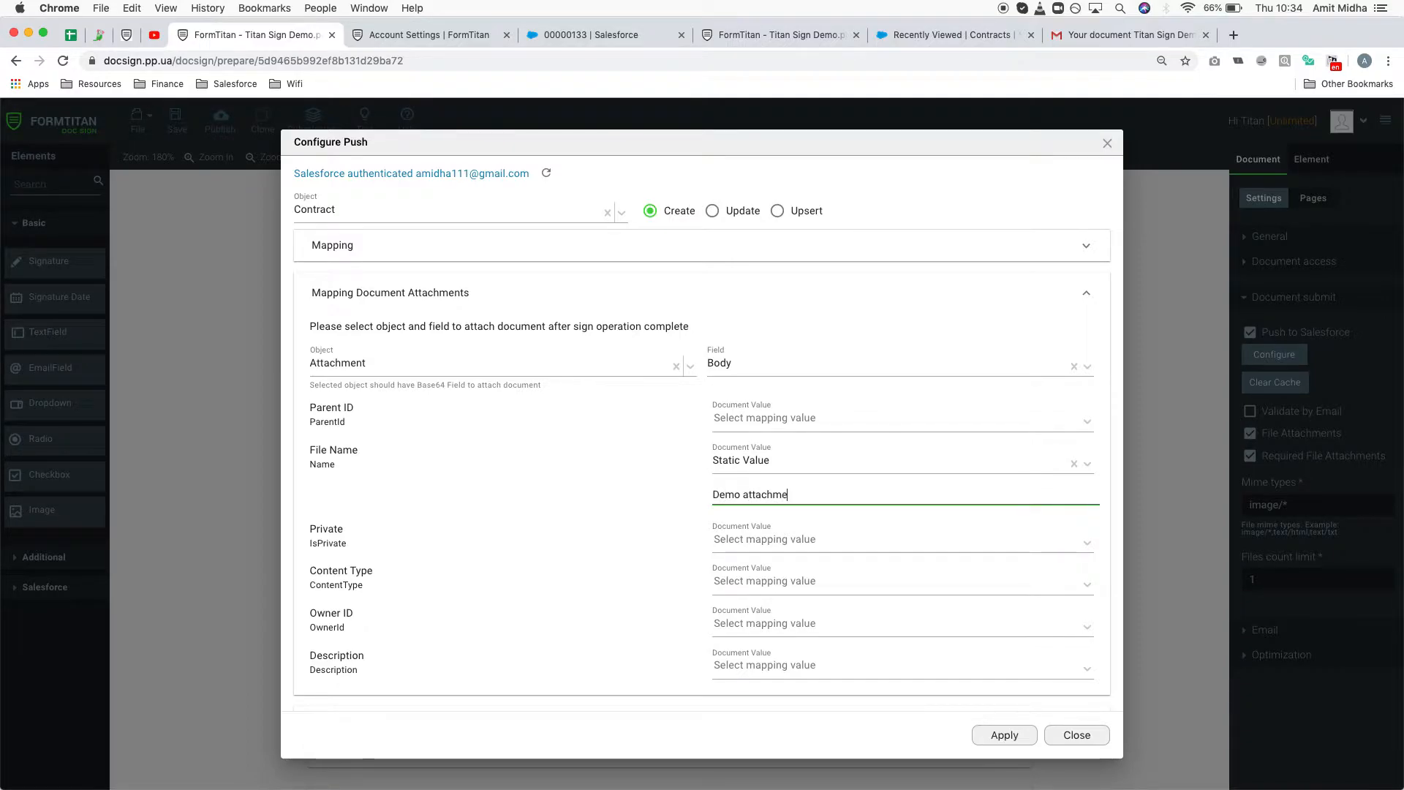
{"action": "type", "text": "nt"}
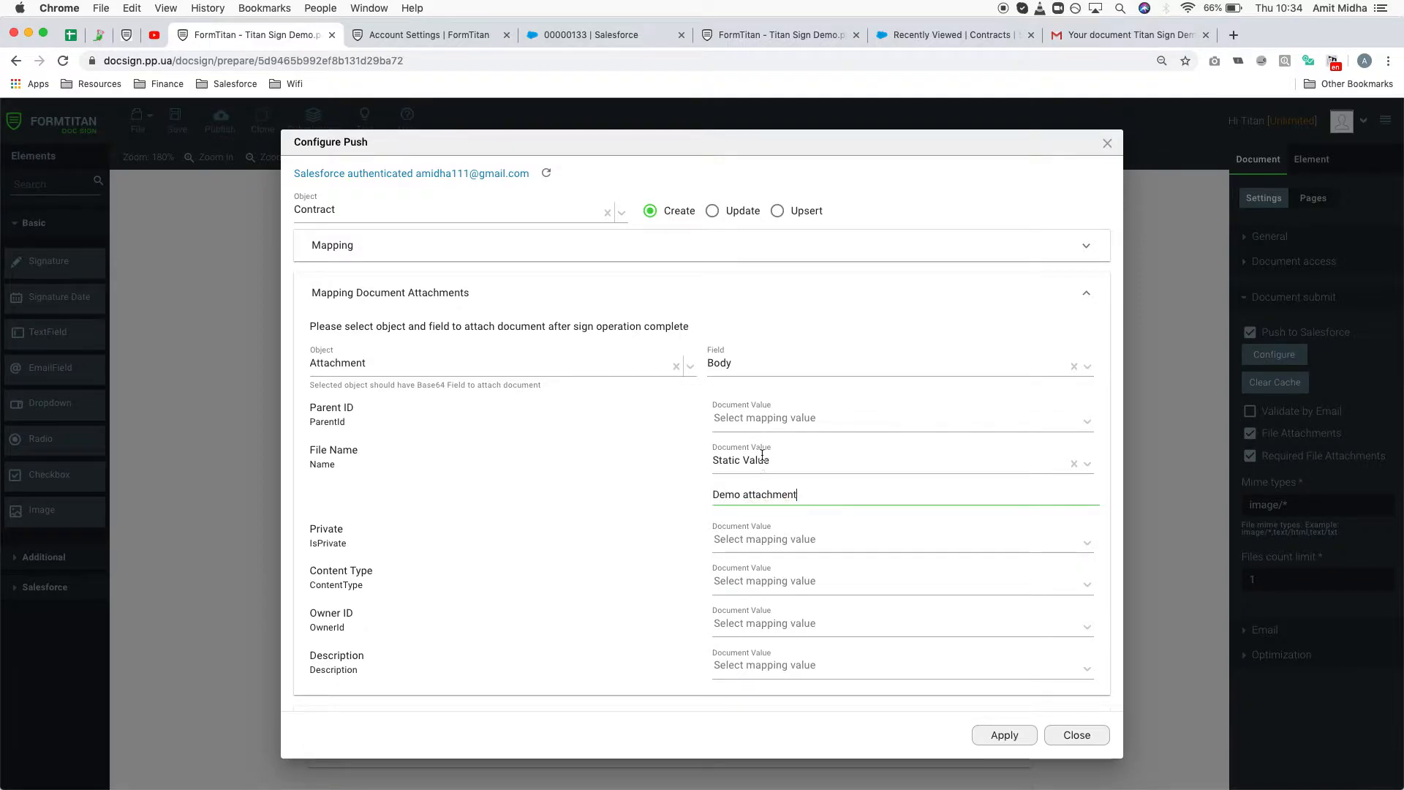
Map the attachment's Parent ID to Parent RecordID
{"action": "left_click", "coordinate": [743, 417]}
{"action": "scroll", "coordinate": [761, 505], "scroll_direction": "down", "scroll_amount": 10}
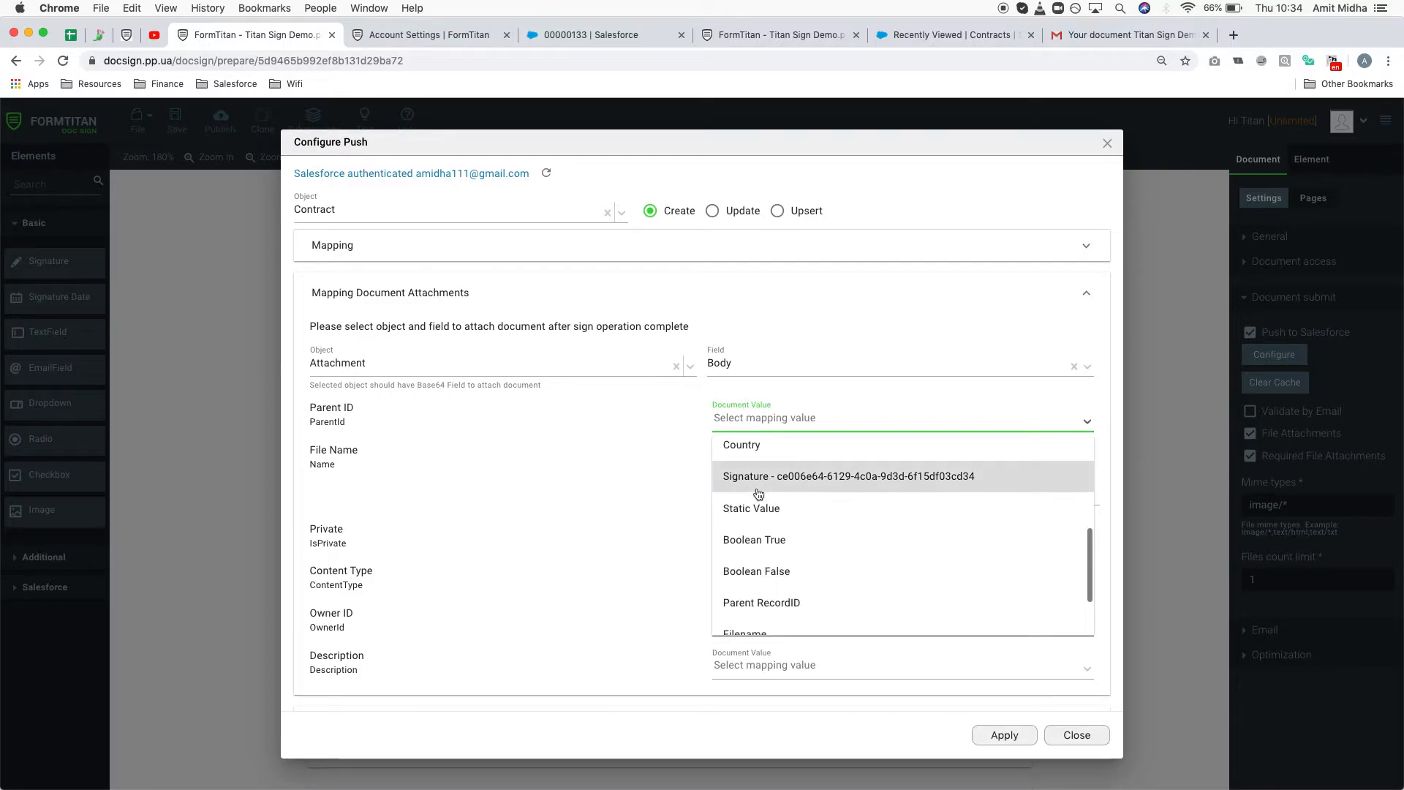
{"action": "left_click", "coordinate": [773, 549]}
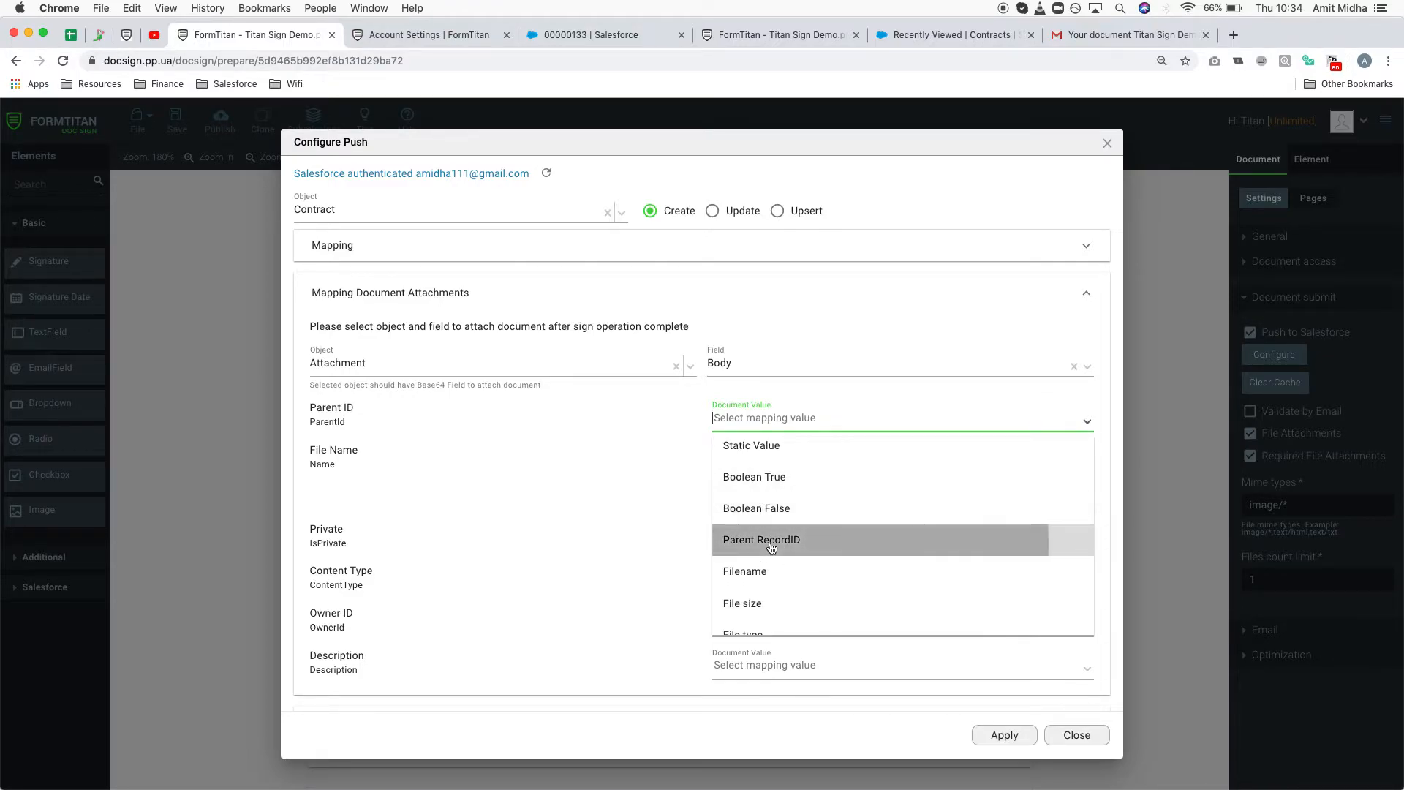
Switch the attachment's Parent ID mapping to Static Value
{"action": "left_click", "coordinate": [795, 417]}
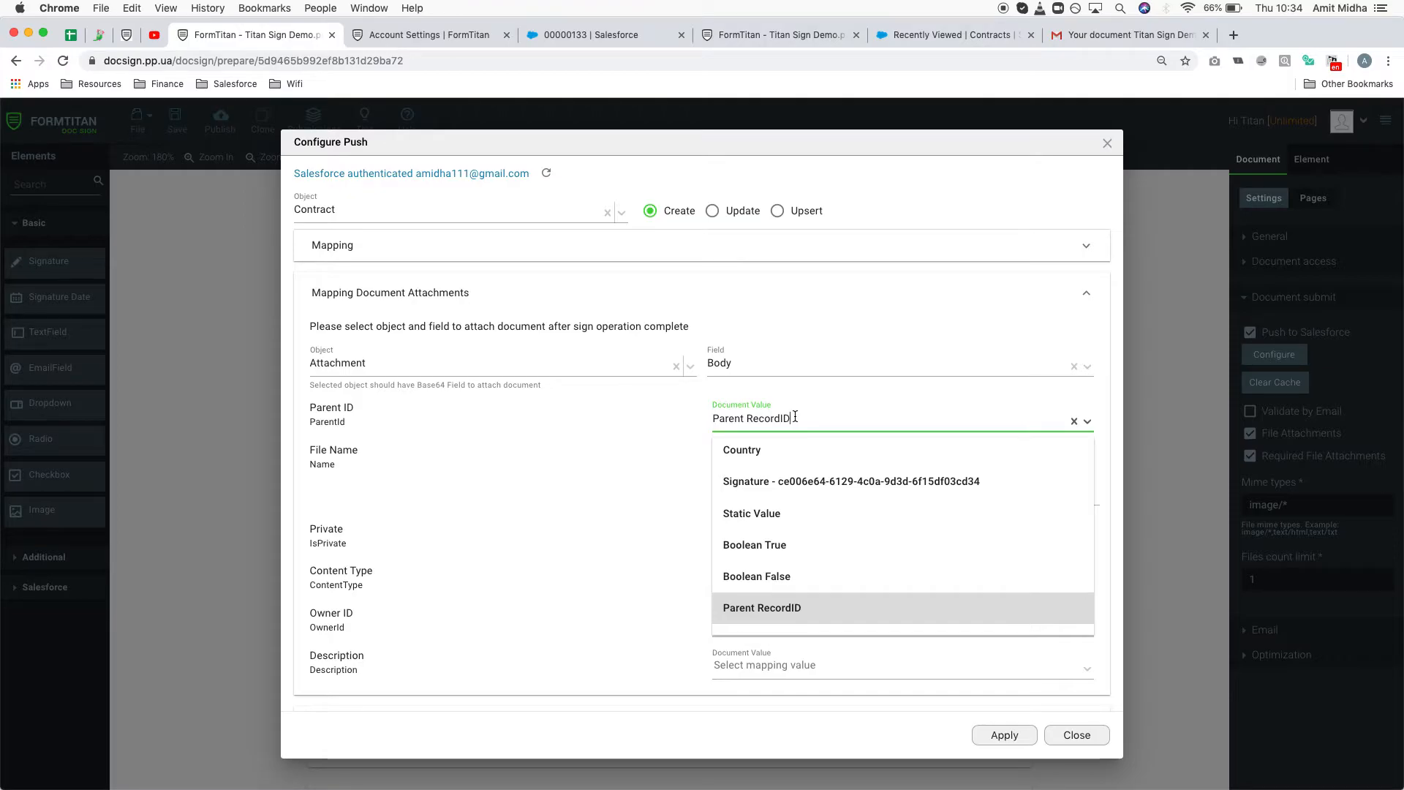
{"action": "left_click", "coordinate": [774, 514]}
{"action": "left_click", "coordinate": [790, 451]}
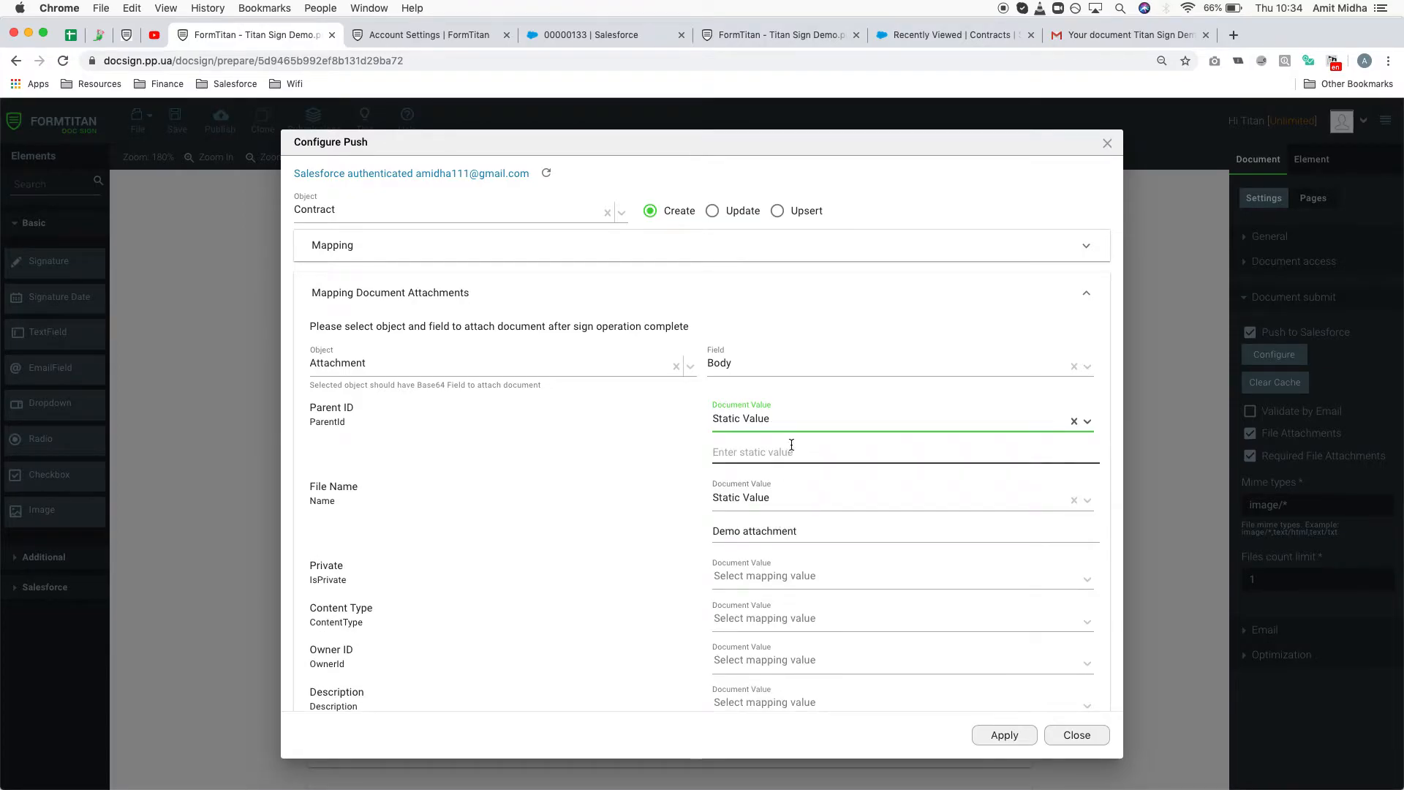
Restore the Parent ID mapping to Parent RecordID and close the push configuration without applying it
{"action": "left_click", "coordinate": [799, 423]}
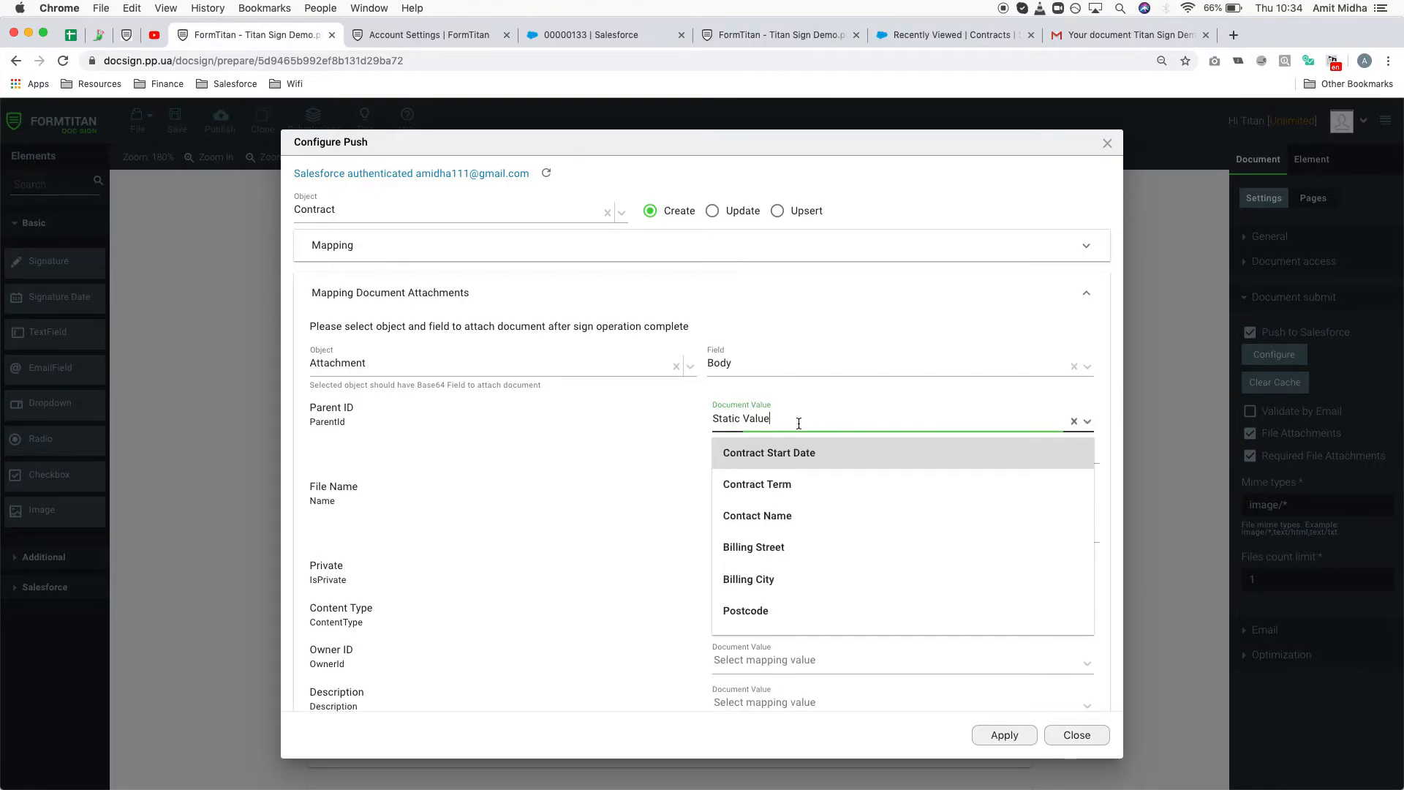
{"action": "scroll", "coordinate": [792, 483], "scroll_direction": "down", "scroll_amount": 5}
{"action": "left_click", "coordinate": [781, 520]}
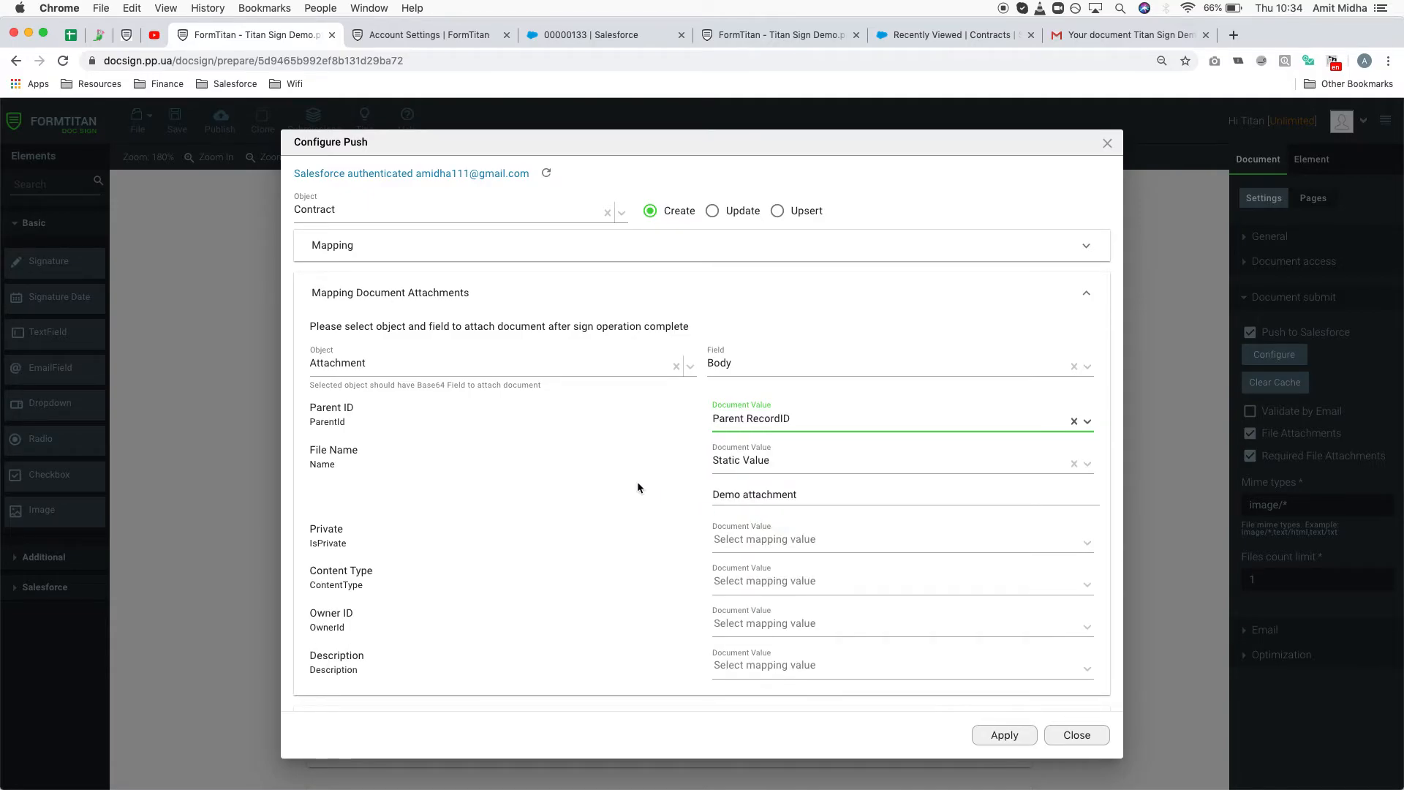
{"action": "scroll", "coordinate": [638, 488], "scroll_direction": "down", "scroll_amount": 1}
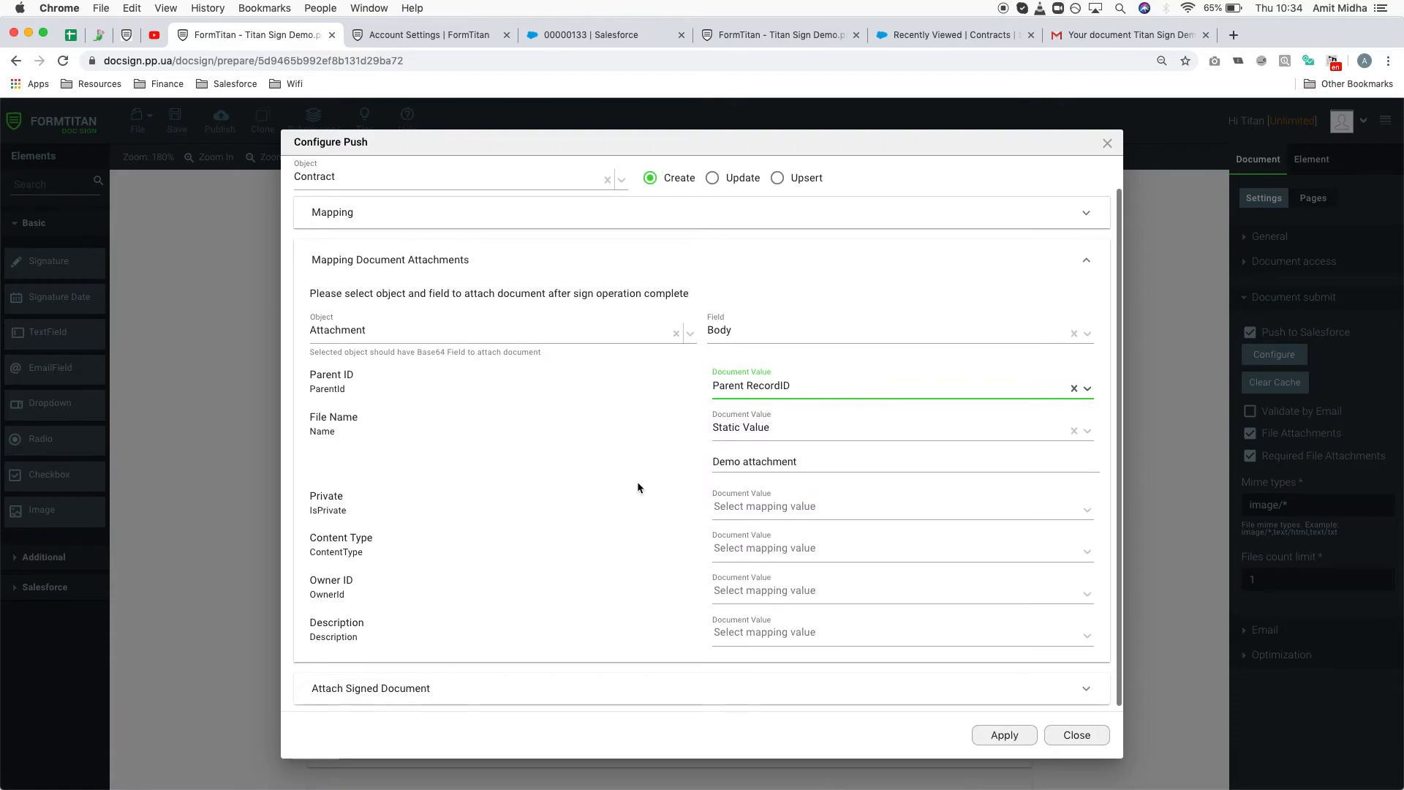
{"action": "left_click", "coordinate": [1070, 734]}
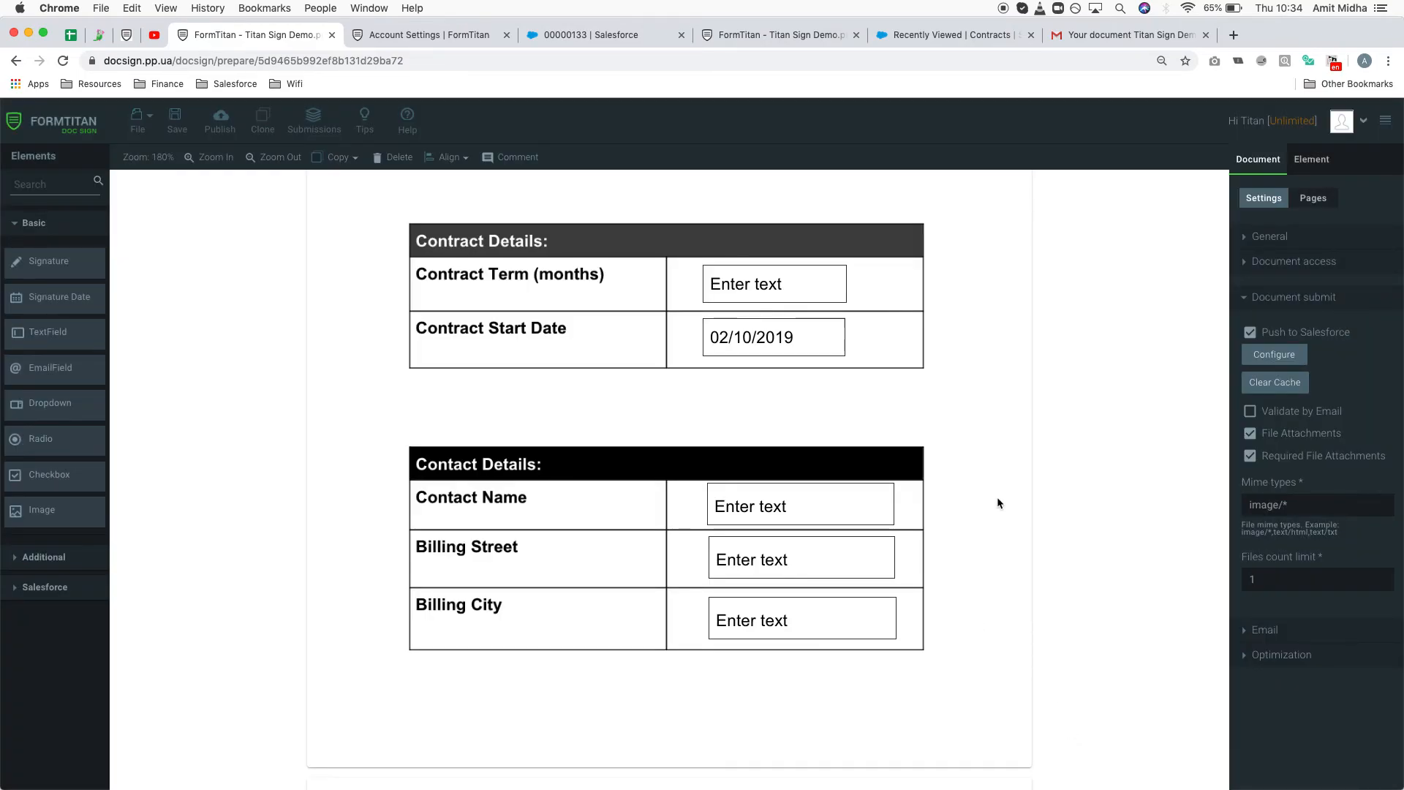